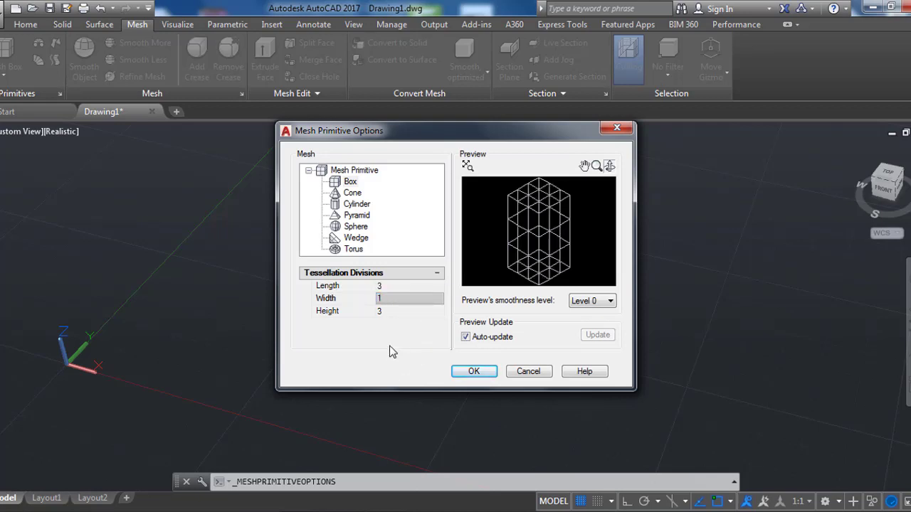
Set the mesh box tessellation to 3 divisions and begin a new mesh box
{"action": "left_click", "coordinate": [429, 309]}
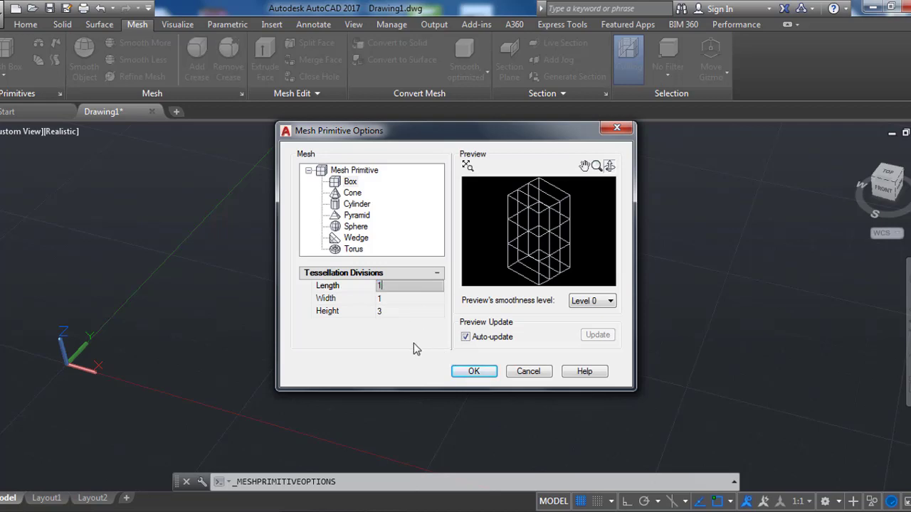
{"action": "type", "text": "3"}
{"action": "left_click", "coordinate": [418, 286]}
{"action": "type", "text": "3"}
{"action": "left_click", "coordinate": [473, 372]}
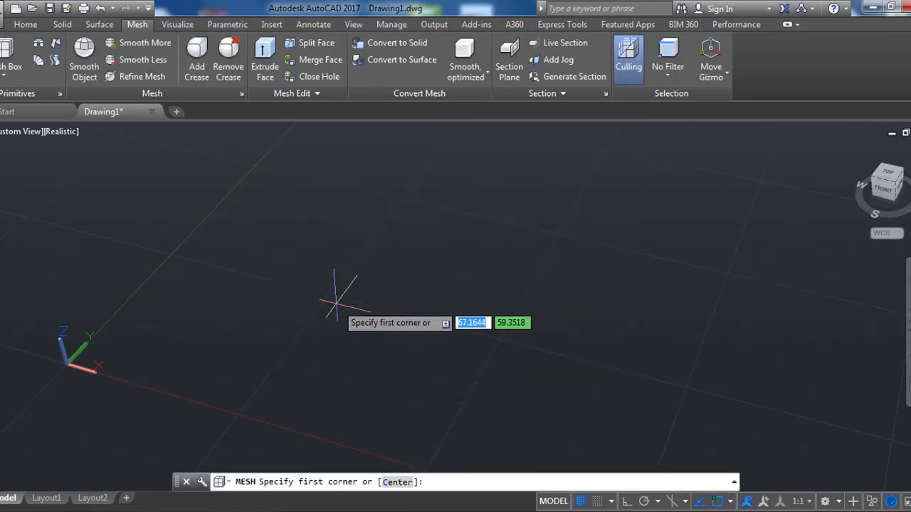
Draw a tall mesh box from two base corners and a picked height
{"action": "left_click", "coordinate": [419, 368]}
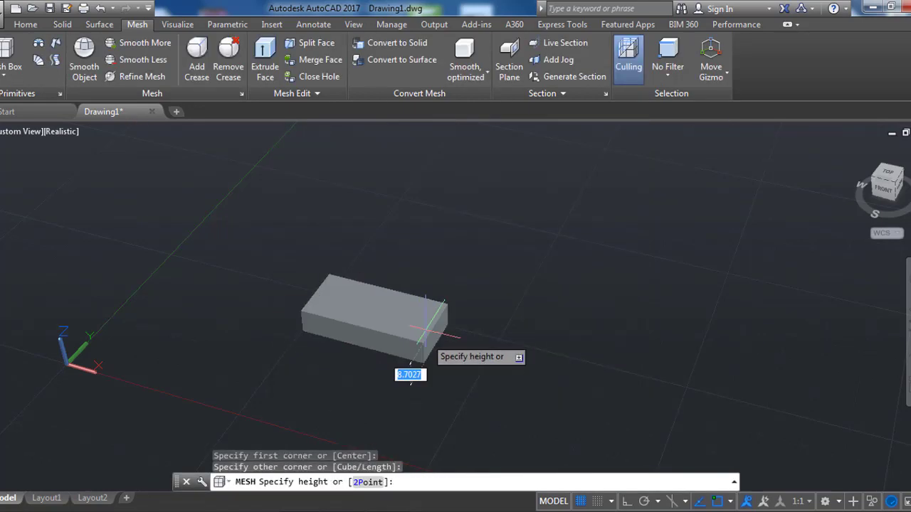
{"action": "key", "text": "Escape"}
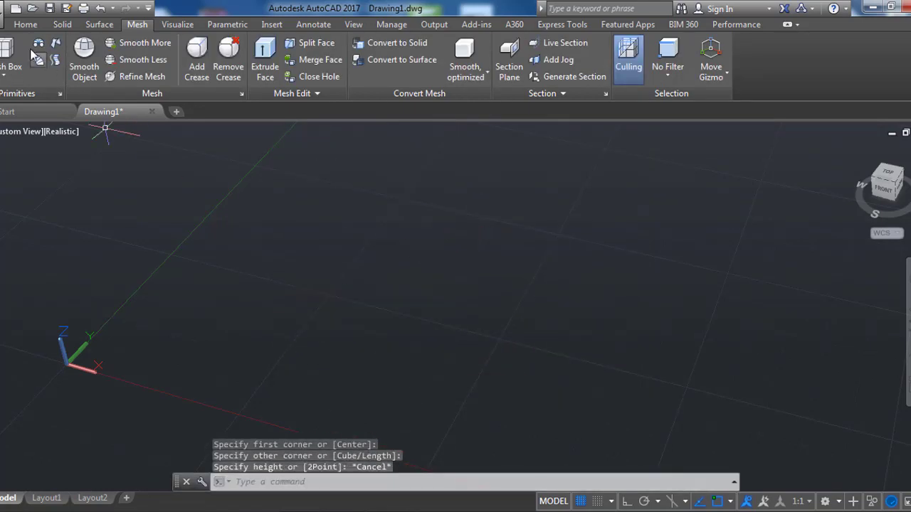
{"action": "key", "text": "Return"}
{"action": "left_click", "coordinate": [327, 296]}
{"action": "left_click", "coordinate": [408, 372]}
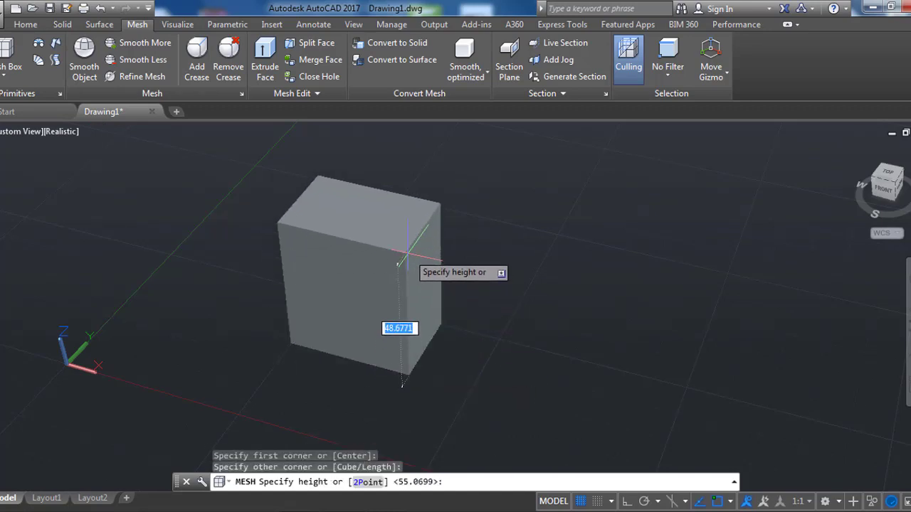
{"action": "left_click", "coordinate": [407, 245]}
Show the box in the Shaded with edges visual style
{"action": "mouse_move", "coordinate": [472, 261]}
{"action": "middle_mouse_down", "text": "shift"}
{"action": "mouse_move", "coordinate": [443, 326]}
{"action": "mouse_move", "coordinate": [465, 333]}
{"action": "middle_mouse_up", "text": "shift"}
{"action": "left_click", "coordinate": [66, 135]}
{"action": "left_click", "coordinate": [93, 236]}
Limit picking to edges and stretch one edge to reshape the box's right face
{"action": "middle_click_drag", "start_coordinate": [441, 271], "coordinate": [472, 250], "text": "shift"}
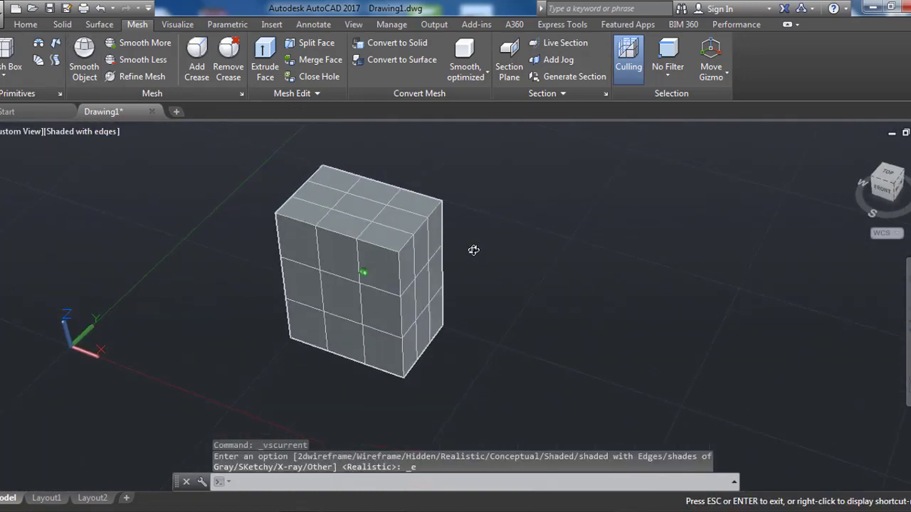
{"action": "key", "text": "Escape"}
{"action": "scroll", "coordinate": [463, 252], "scroll_direction": "up", "scroll_amount": 2}
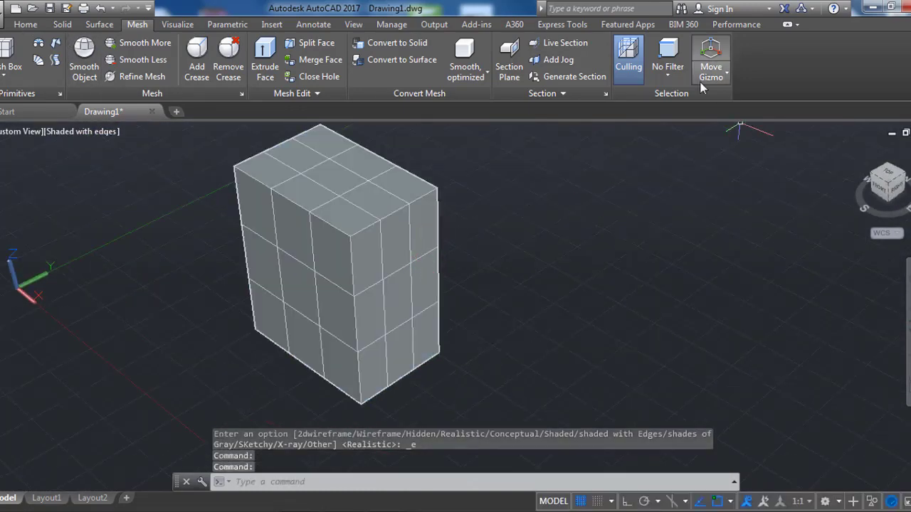
{"action": "left_click", "coordinate": [668, 71]}
{"action": "left_click", "coordinate": [683, 164]}
{"action": "scroll", "coordinate": [408, 217], "scroll_direction": "up", "scroll_amount": 2}
{"action": "left_click", "coordinate": [400, 224]}
{"action": "left_click", "coordinate": [400, 224]}
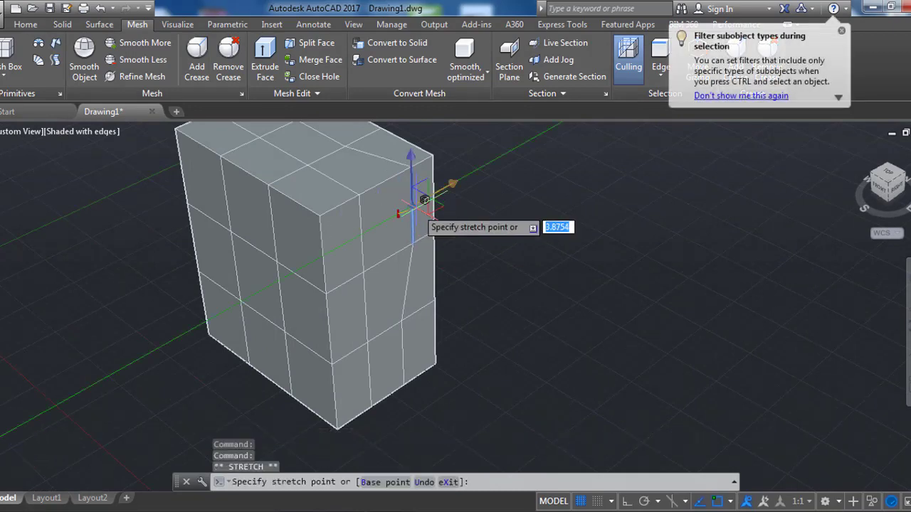
{"action": "left_click", "coordinate": [413, 236]}
{"action": "key", "text": "Escape"}
Try stretching two more box edges from new angles
{"action": "left_click", "coordinate": [346, 207]}
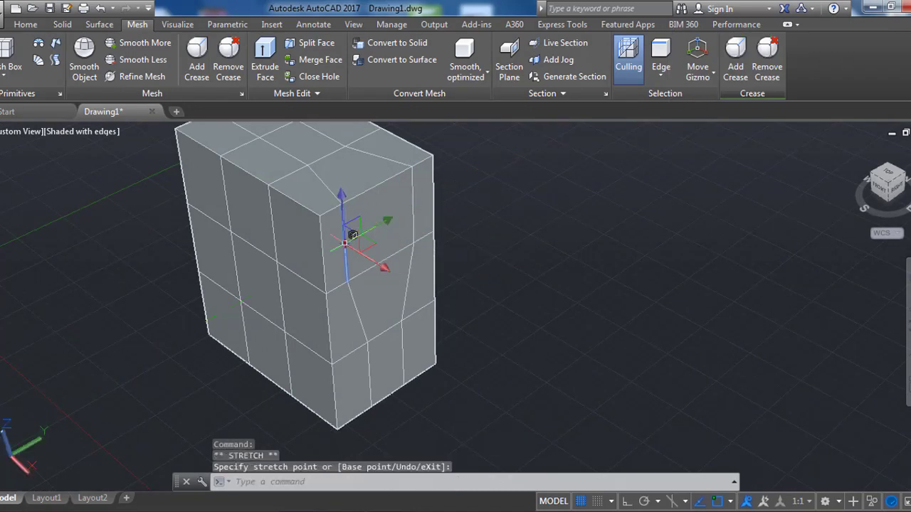
{"action": "key", "text": "Escape"}
{"action": "mouse_move", "coordinate": [305, 315]}
{"action": "middle_mouse_down", "text": "shift"}
{"action": "mouse_move", "coordinate": [407, 324]}
{"action": "mouse_move", "coordinate": [396, 280]}
{"action": "middle_mouse_up", "text": "shift"}
{"action": "left_click", "coordinate": [396, 280]}
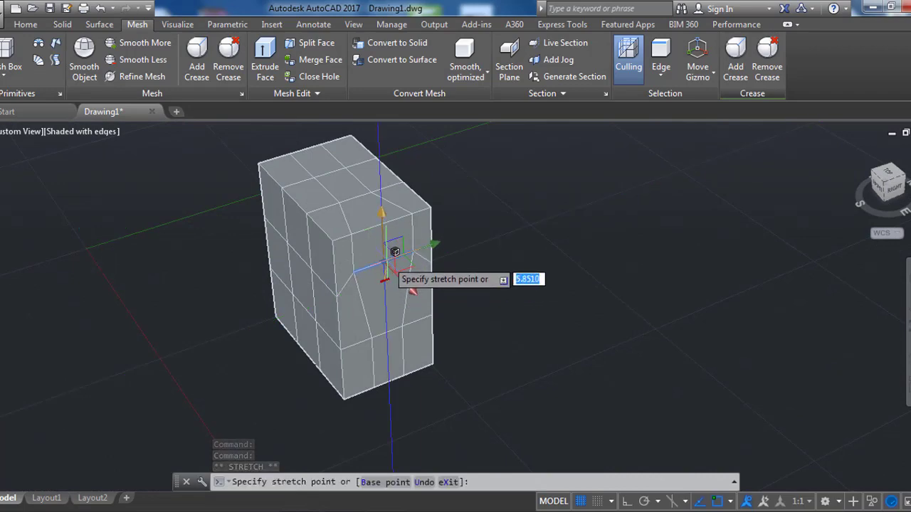
{"action": "key", "text": "Escape"}
Switch to the Scale gizmo and try scaling a selected edge
{"action": "middle_click_drag", "start_coordinate": [349, 264], "coordinate": [494, 325], "text": "shift"}
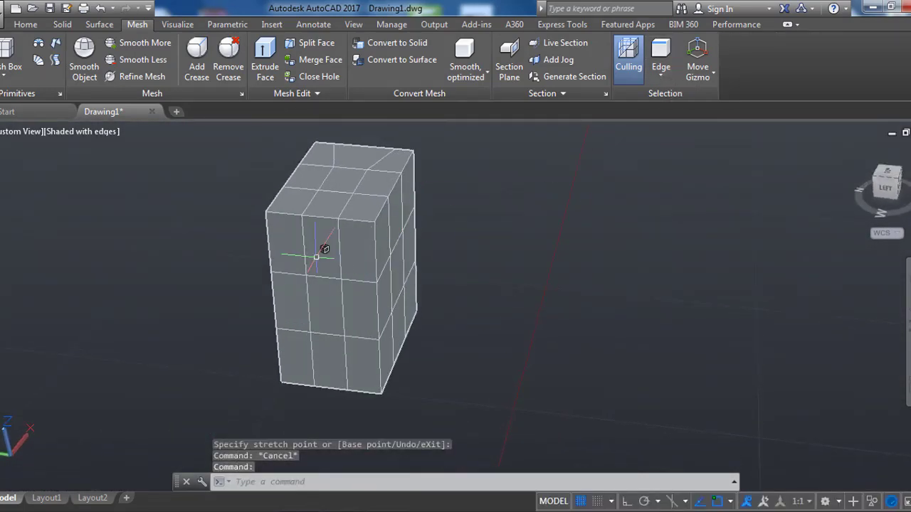
{"action": "left_click", "coordinate": [331, 249]}
{"action": "left_click", "coordinate": [713, 72]}
{"action": "left_click", "coordinate": [711, 156]}
{"action": "left_click", "coordinate": [336, 246]}
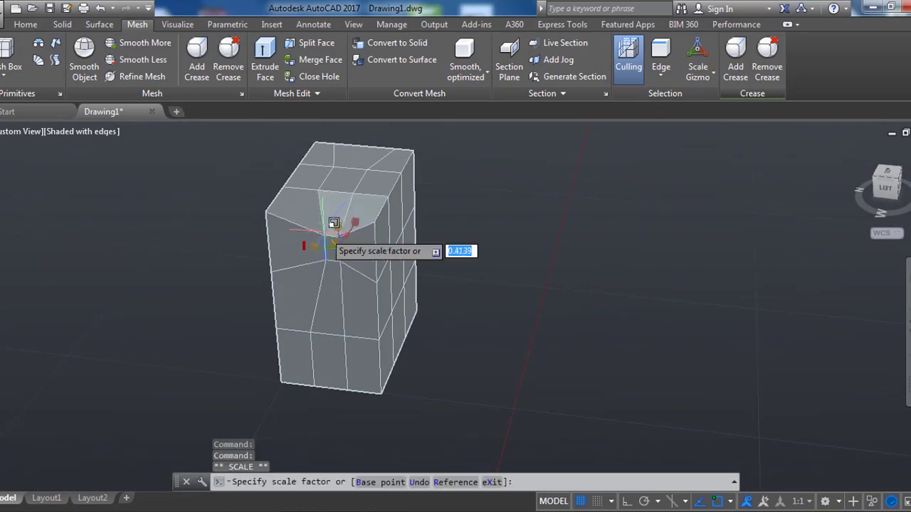
{"action": "key", "text": "Escape"}
{"action": "middle_click_drag", "start_coordinate": [358, 278], "coordinate": [463, 315], "text": "shift"}
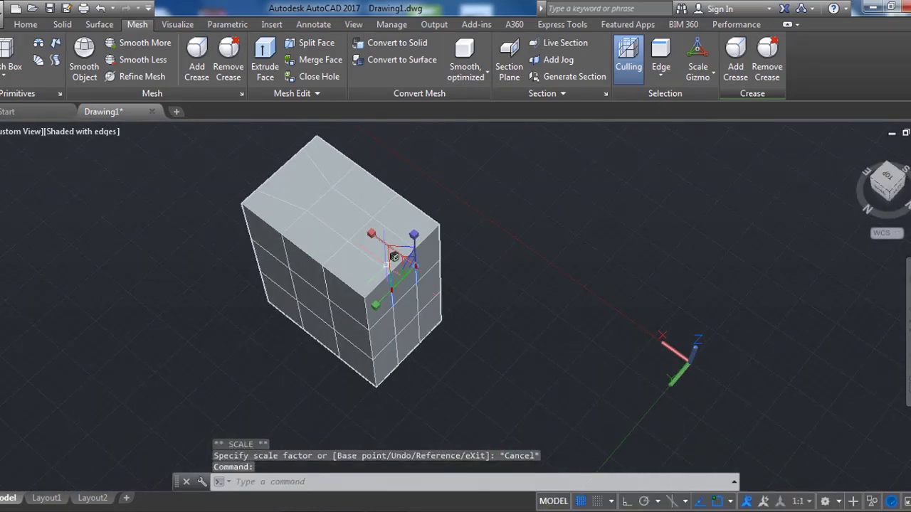
{"action": "left_click", "coordinate": [399, 258]}
{"action": "key", "text": "Escape"}
Return to the Move gizmo and stretch two more edges of the box
{"action": "key", "text": "Escape"}
{"action": "left_click", "coordinate": [661, 74]}
{"action": "left_click", "coordinate": [671, 179]}
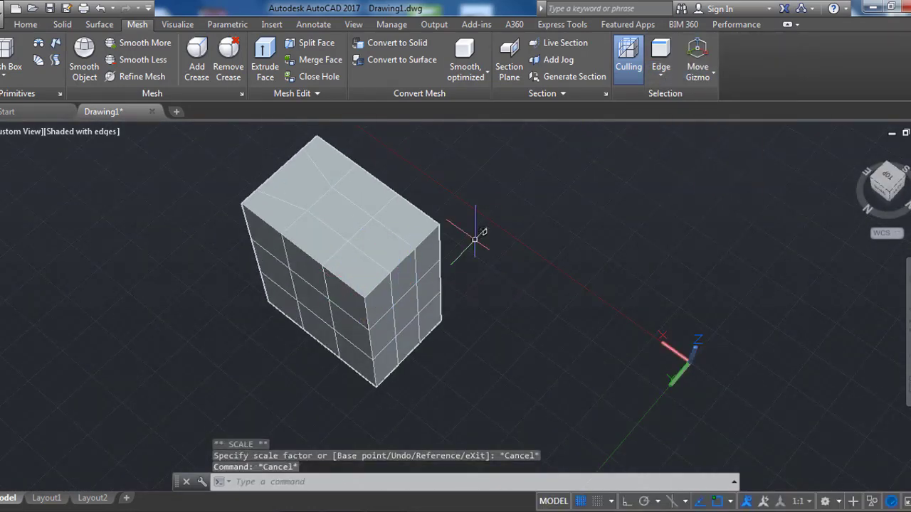
{"action": "left_click", "coordinate": [427, 251]}
{"action": "left_click", "coordinate": [436, 247]}
{"action": "key", "text": "Escape"}
{"action": "left_click", "coordinate": [386, 288]}
{"action": "left_click", "coordinate": [399, 285]}
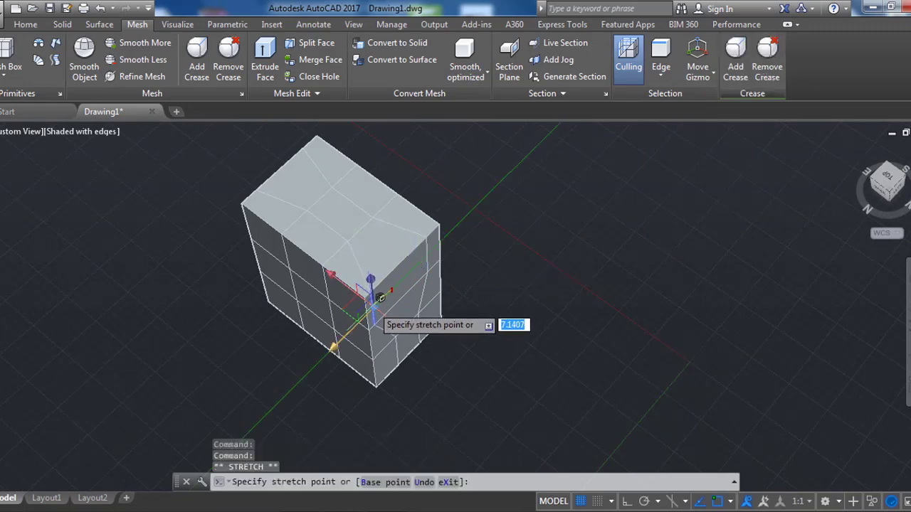
{"action": "key", "text": "Escape"}
{"action": "mouse_move", "coordinate": [398, 284]}
{"action": "middle_mouse_down", "text": "shift"}
{"action": "mouse_move", "coordinate": [472, 295]}
{"action": "mouse_move", "coordinate": [407, 217]}
{"action": "mouse_move", "coordinate": [384, 235]}
{"action": "middle_mouse_up", "text": "shift"}
Limit picking to faces and try scaling a top face with the Scale gizmo
{"action": "left_click", "coordinate": [661, 75]}
{"action": "left_click", "coordinate": [669, 184]}
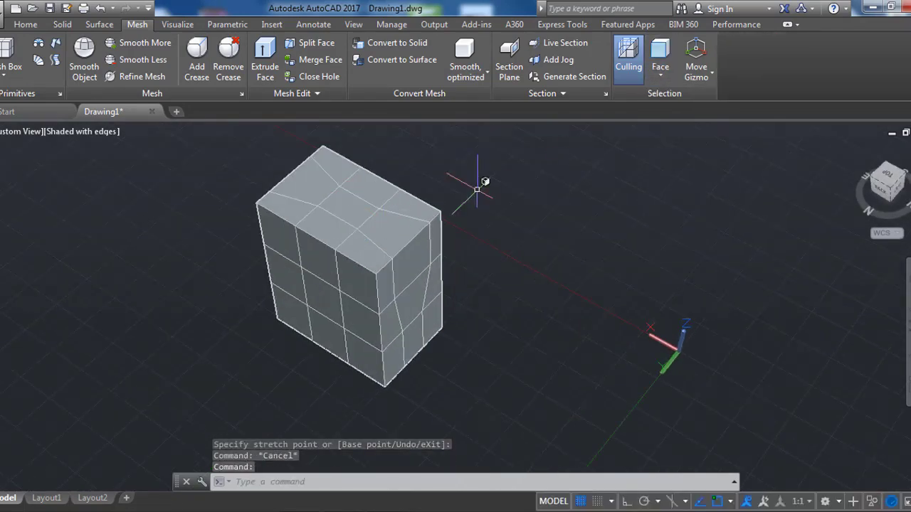
{"action": "left_click", "coordinate": [345, 203]}
{"action": "left_click", "coordinate": [696, 71]}
{"action": "left_click", "coordinate": [720, 157]}
{"action": "left_click", "coordinate": [328, 201]}
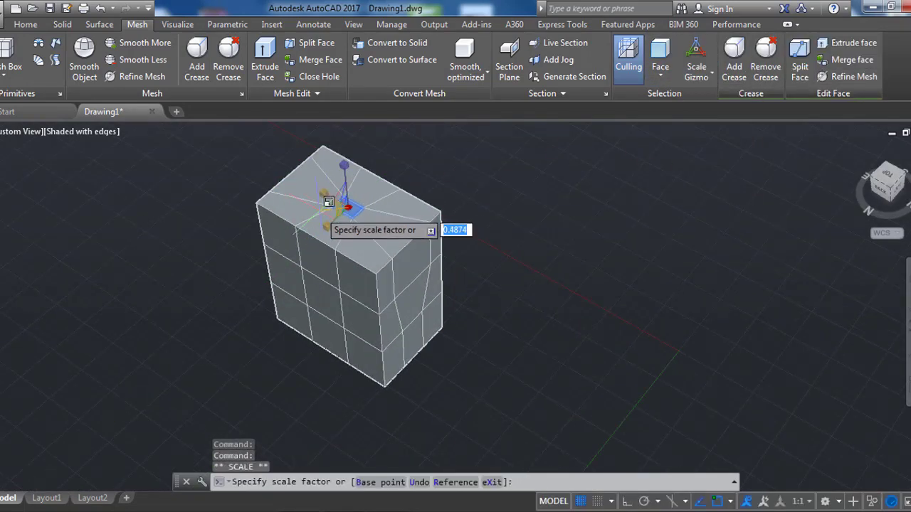
{"action": "key", "text": "Escape"}
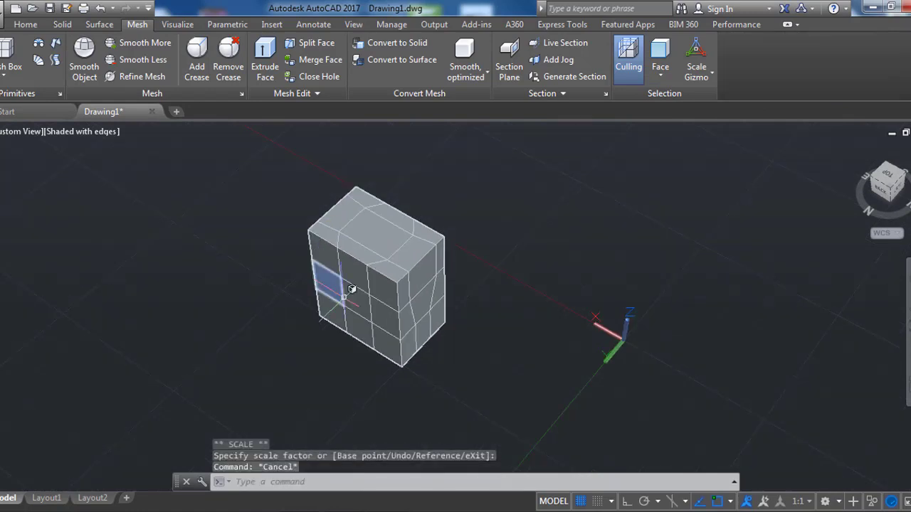
{"action": "middle_click_drag", "start_coordinate": [349, 285], "coordinate": [435, 230], "text": "shift"}
{"action": "left_click", "coordinate": [264, 57]}
Extrude the box's top face into a smaller raised block
{"action": "left_click", "coordinate": [367, 248]}
{"action": "key", "text": "Return"}
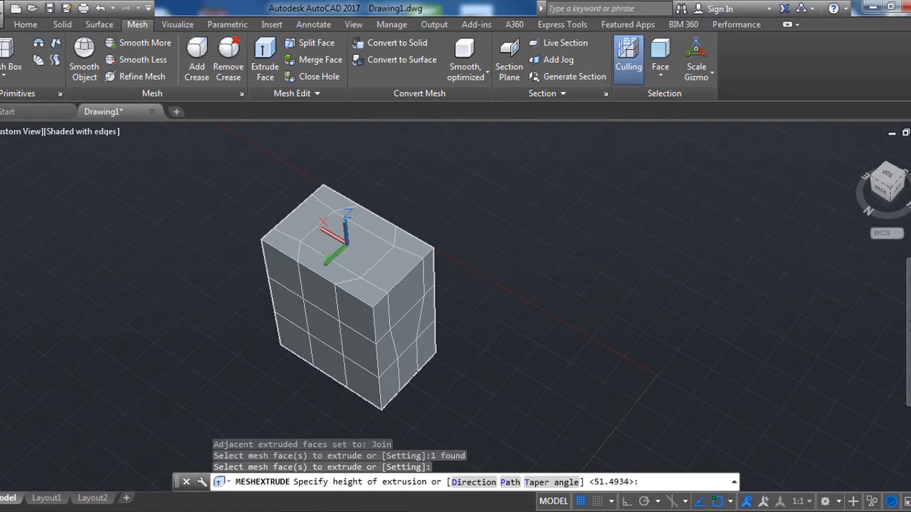
{"action": "middle_click_drag", "start_coordinate": [518, 335], "coordinate": [458, 258], "text": "shift"}
{"action": "key", "text": "Return"}
Switch to the Move gizmo and try stretching the new block's side face
{"action": "left_click", "coordinate": [370, 257]}
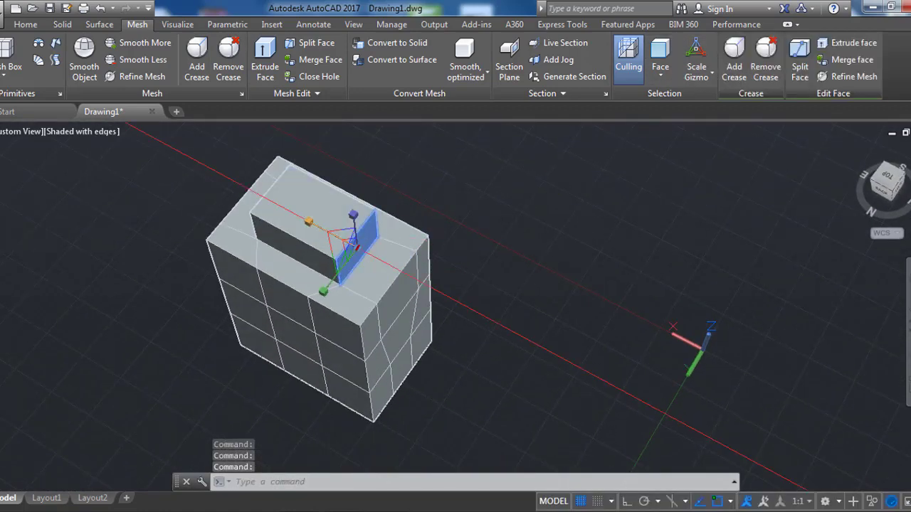
{"action": "left_click", "coordinate": [697, 71]}
{"action": "left_click", "coordinate": [719, 101]}
{"action": "left_click", "coordinate": [317, 242]}
{"action": "key", "text": "Escape"}
{"action": "middle_click_drag", "start_coordinate": [325, 259], "coordinate": [303, 252], "text": "shift"}
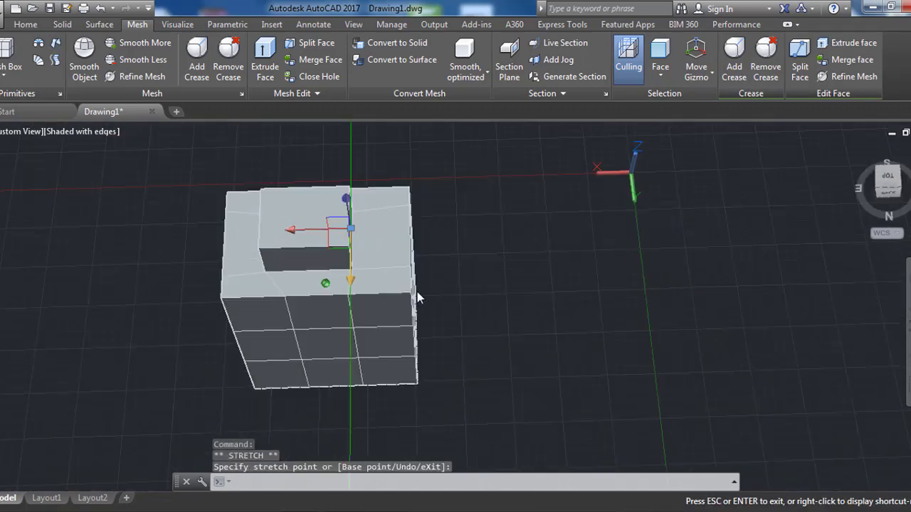
Retry stretching the block's side face from different angles
{"action": "left_click", "coordinate": [302, 251]}
{"action": "left_click", "coordinate": [299, 246]}
{"action": "key", "text": "Escape"}
{"action": "left_click", "coordinate": [353, 213]}
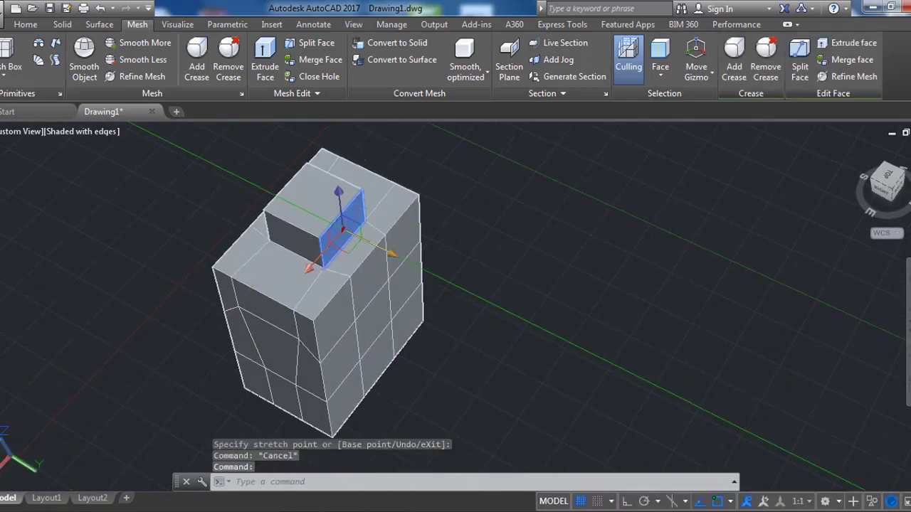
{"action": "left_click", "coordinate": [354, 224]}
{"action": "key", "text": "Escape"}
{"action": "mouse_move", "coordinate": [354, 224]}
{"action": "middle_mouse_down", "text": "shift"}
{"action": "mouse_move", "coordinate": [409, 246]}
{"action": "mouse_move", "coordinate": [479, 216]}
{"action": "middle_mouse_up", "text": "shift"}
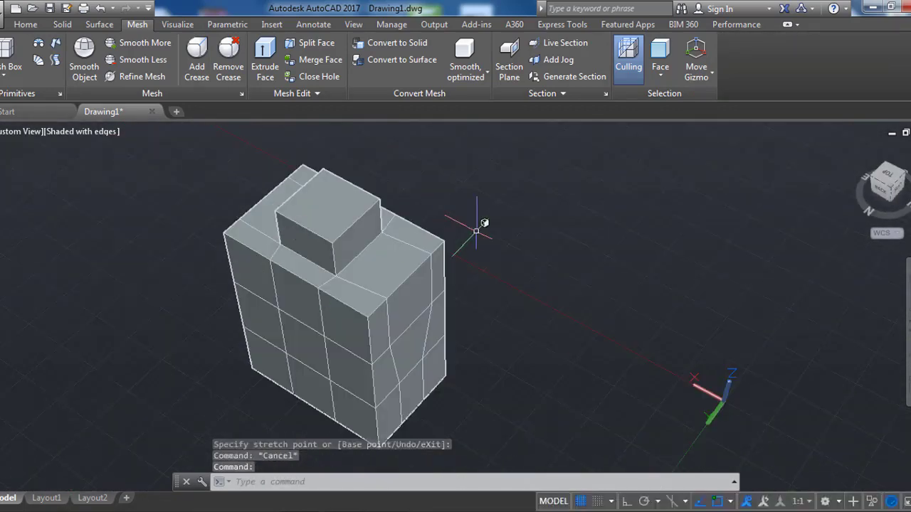
Extrude the small block's top face upward again
{"action": "left_click", "coordinate": [265, 51]}
{"action": "left_click", "coordinate": [313, 192]}
{"action": "key", "text": "Return"}
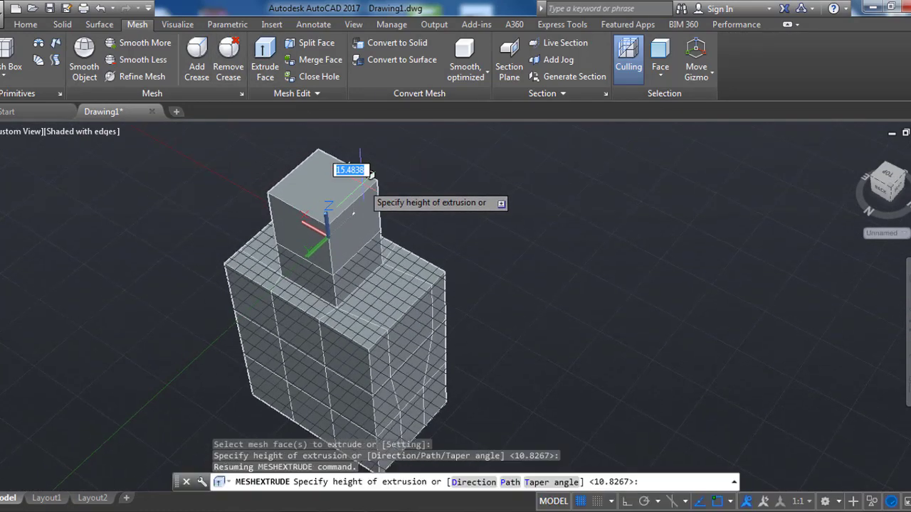
{"action": "left_click", "coordinate": [374, 163]}
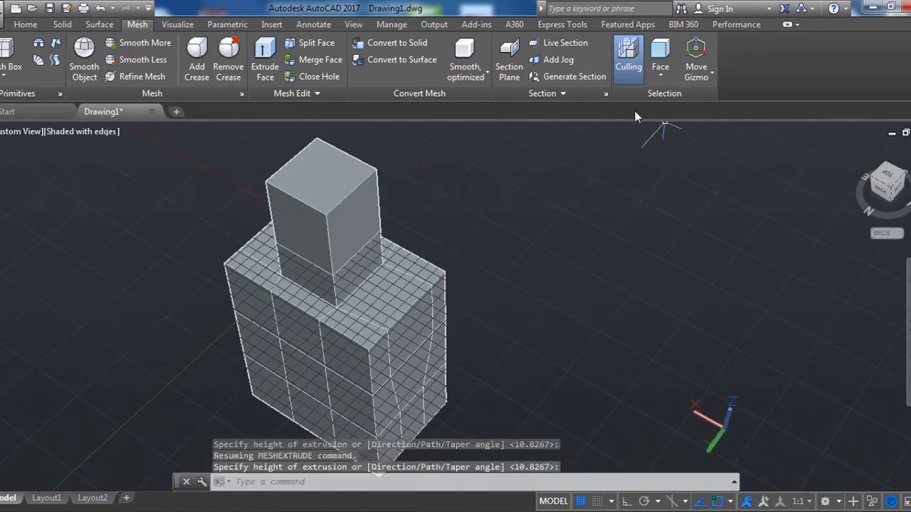
Select the upper block and scale it with the Scale gizmo
{"action": "left_click", "coordinate": [359, 220]}
{"action": "middle_click_drag", "start_coordinate": [360, 220], "coordinate": [405, 273], "text": "shift"}
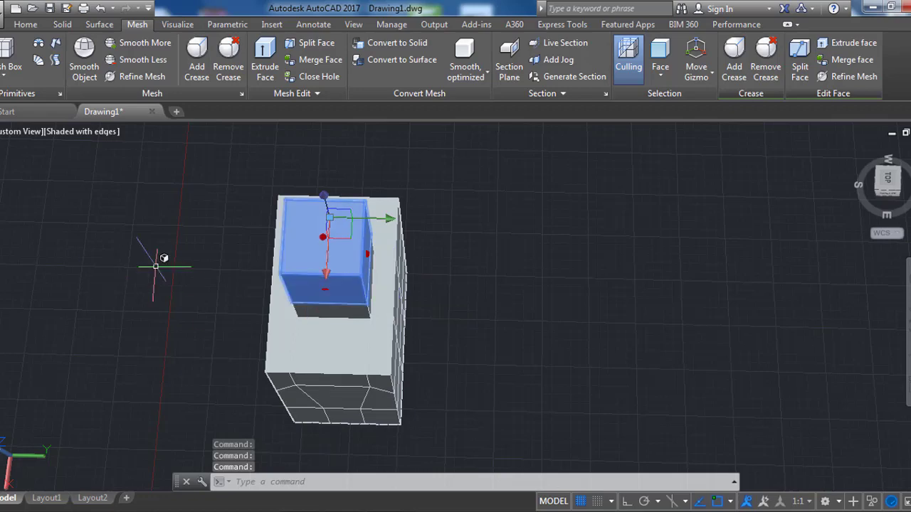
{"action": "middle_click_drag", "start_coordinate": [155, 267], "coordinate": [284, 235], "text": "shift"}
{"action": "left_click", "coordinate": [696, 71]}
{"action": "left_click", "coordinate": [708, 171]}
{"action": "left_click", "coordinate": [349, 223]}
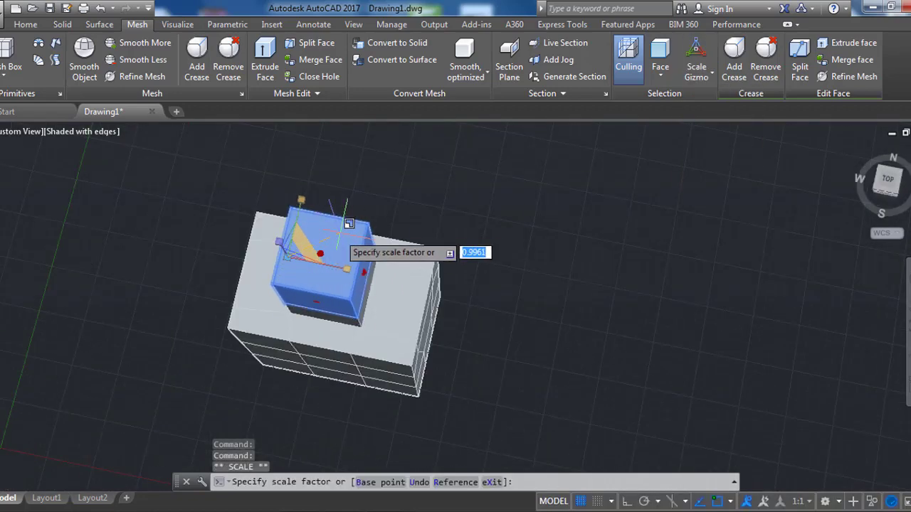
{"action": "middle_click_drag", "start_coordinate": [349, 223], "coordinate": [361, 245], "text": "shift"}
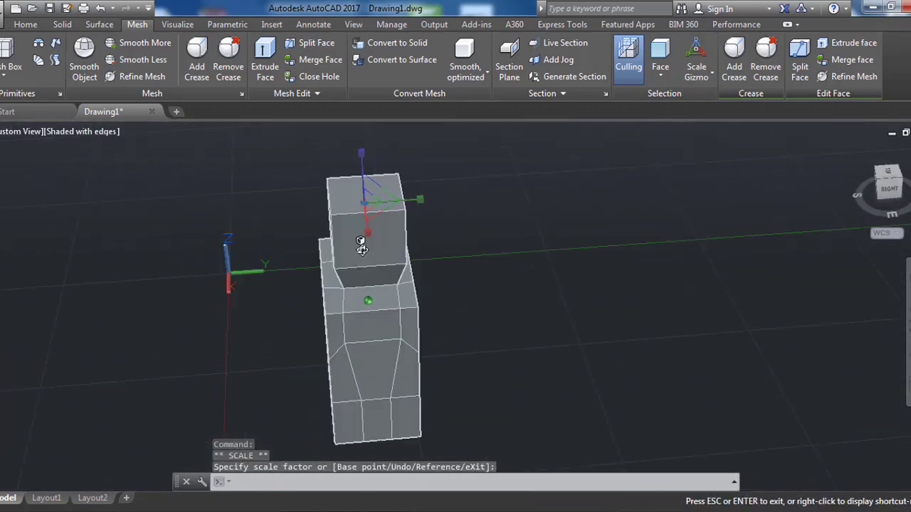
Undo the recent scaling changes and enlarge the view of the model
{"action": "key", "text": "Escape"}
{"action": "key", "text": "ctrl+z"}
{"action": "key", "text": "ctrl+z"}
{"action": "key", "text": "ctrl+z"}
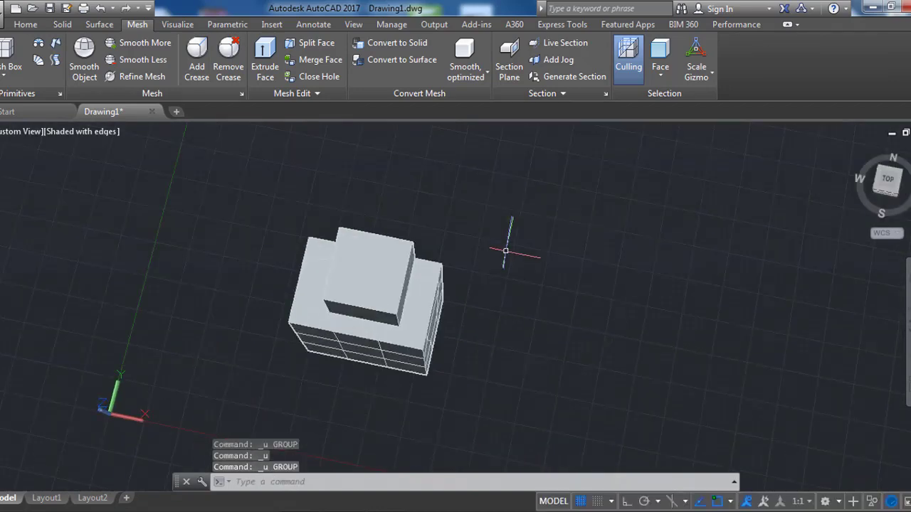
{"action": "key", "text": "ctrl+z"}
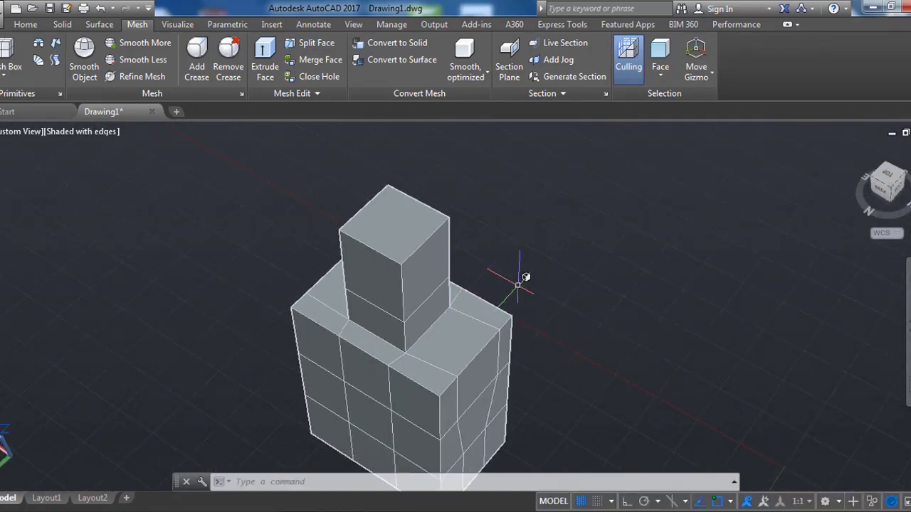
{"action": "middle_click_drag", "start_coordinate": [506, 271], "coordinate": [527, 265], "text": "shift"}
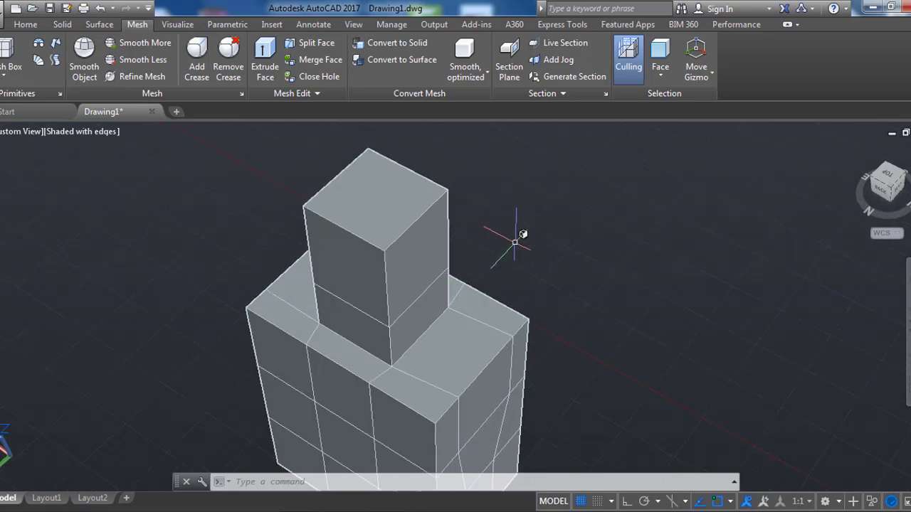
Extrude the torso's top face into a narrow neck and a head block
{"action": "left_click", "coordinate": [265, 60]}
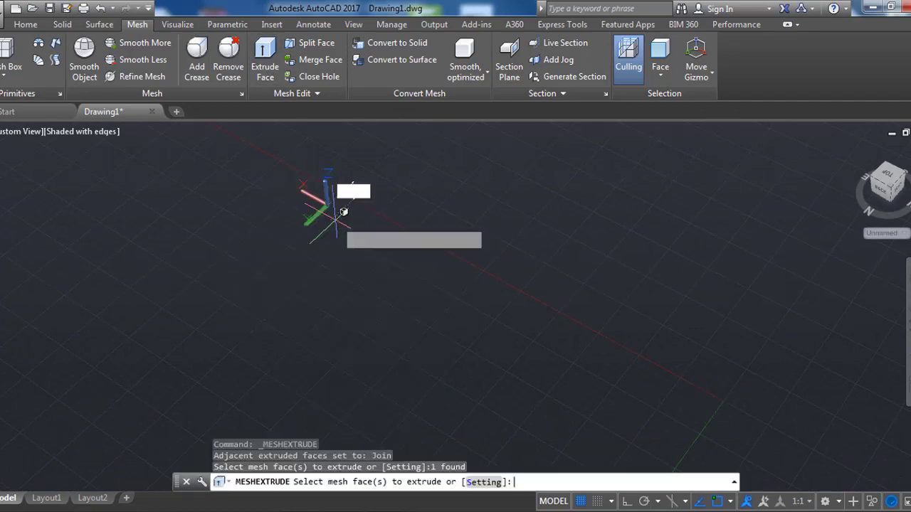
{"action": "left_click", "coordinate": [346, 202]}
{"action": "key", "text": "Return"}
{"action": "left_click", "coordinate": [335, 195]}
{"action": "key", "text": "Return"}
{"action": "left_click", "coordinate": [334, 192]}
{"action": "key", "text": "Return"}
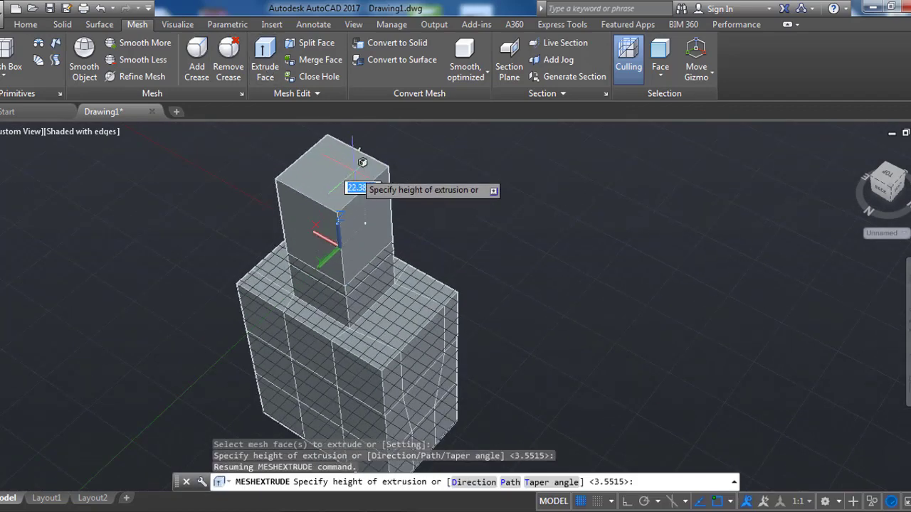
{"action": "key", "text": "Escape"}
Limit picking to faces, select the head box and try enlarging it with the Scale gizmo
{"action": "left_click", "coordinate": [463, 305]}
{"action": "left_click", "coordinate": [667, 68]}
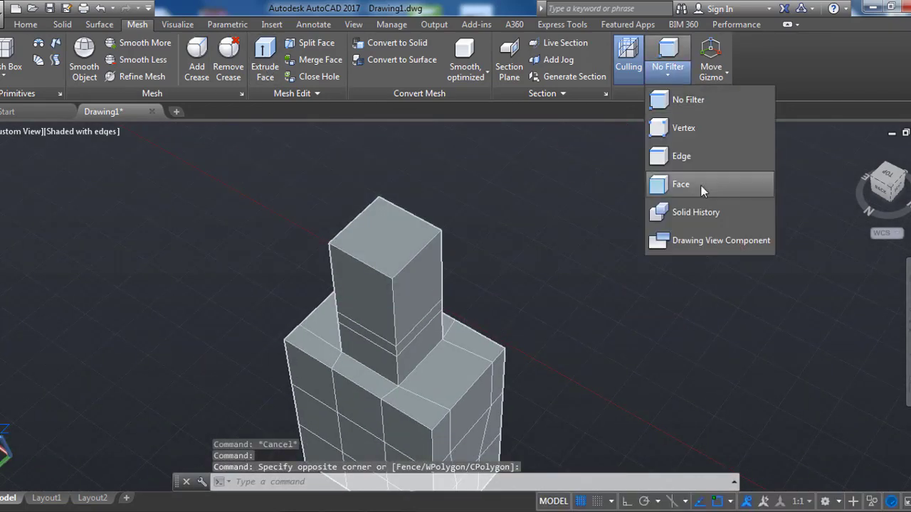
{"action": "left_click", "coordinate": [680, 184]}
{"action": "left_click", "coordinate": [299, 167]}
{"action": "left_click", "coordinate": [463, 238]}
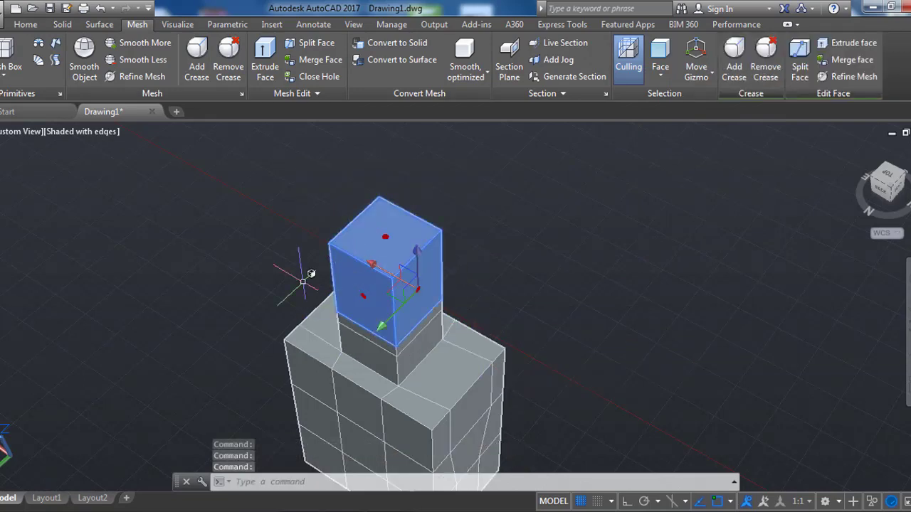
{"action": "middle_click_drag", "start_coordinate": [303, 282], "coordinate": [410, 313], "text": "shift"}
{"action": "left_click", "coordinate": [695, 67]}
{"action": "left_click", "coordinate": [704, 152]}
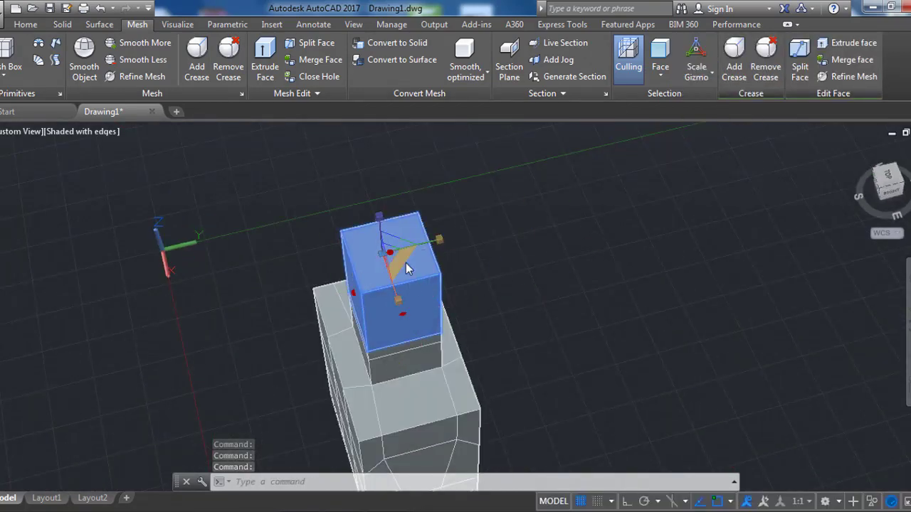
{"action": "left_click", "coordinate": [409, 256]}
{"action": "key", "text": "Escape"}
Select the head's top and front faces and stretch them wider with the Move gizmo
{"action": "middle_click_drag", "start_coordinate": [476, 274], "coordinate": [541, 297], "text": "shift"}
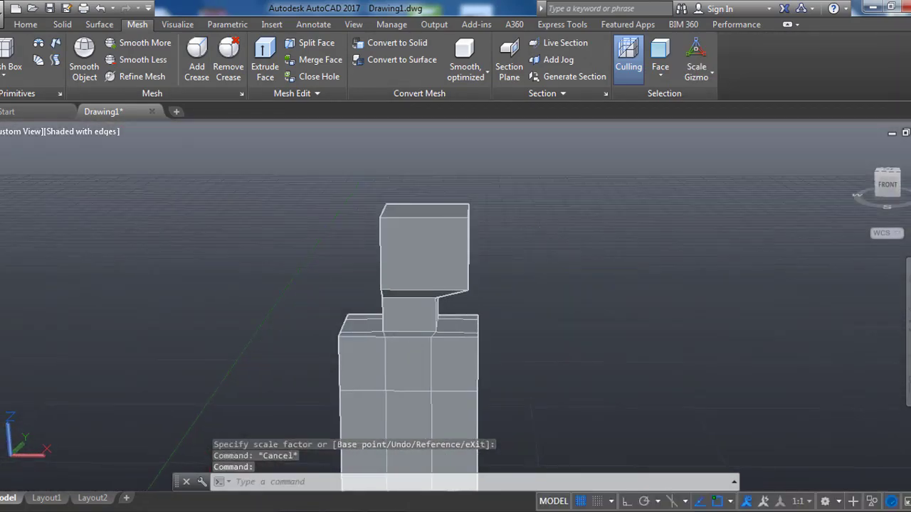
{"action": "left_click", "coordinate": [364, 191]}
{"action": "left_click", "coordinate": [529, 297]}
{"action": "left_click", "coordinate": [367, 308]}
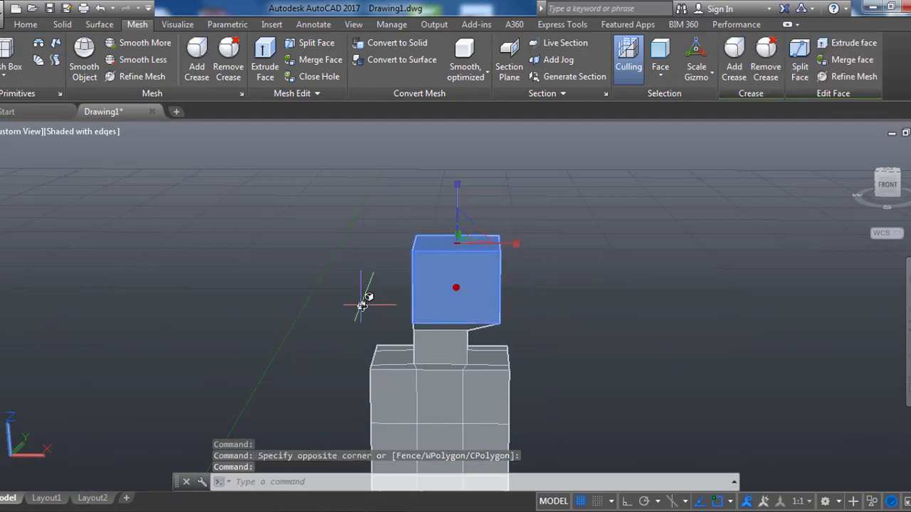
{"action": "middle_click_drag", "start_coordinate": [362, 305], "coordinate": [505, 305], "text": "shift"}
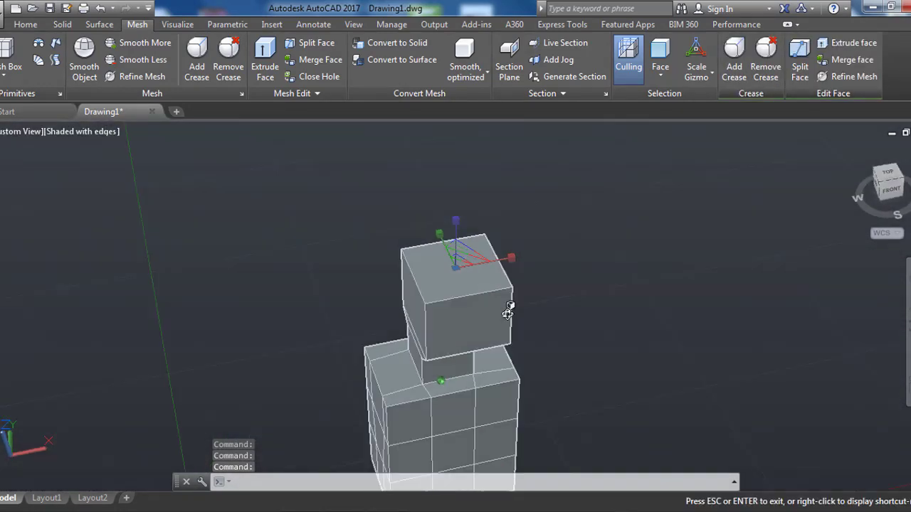
{"action": "left_click", "coordinate": [696, 72]}
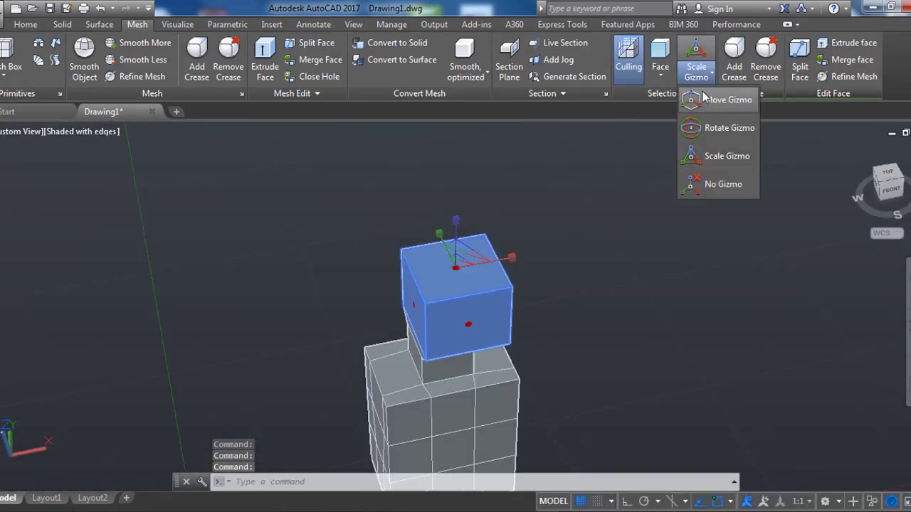
{"action": "left_click", "coordinate": [726, 100]}
{"action": "left_click", "coordinate": [451, 259]}
{"action": "mouse_move", "coordinate": [452, 258]}
{"action": "middle_mouse_down", "text": "shift"}
{"action": "mouse_move", "coordinate": [463, 288]}
{"action": "mouse_move", "coordinate": [610, 354]}
{"action": "mouse_move", "coordinate": [443, 341]}
{"action": "mouse_move", "coordinate": [657, 339]}
{"action": "middle_mouse_up", "text": "shift"}
Extrude the torso's upper side face outward into a short arm stub
{"action": "key", "text": "Escape"}
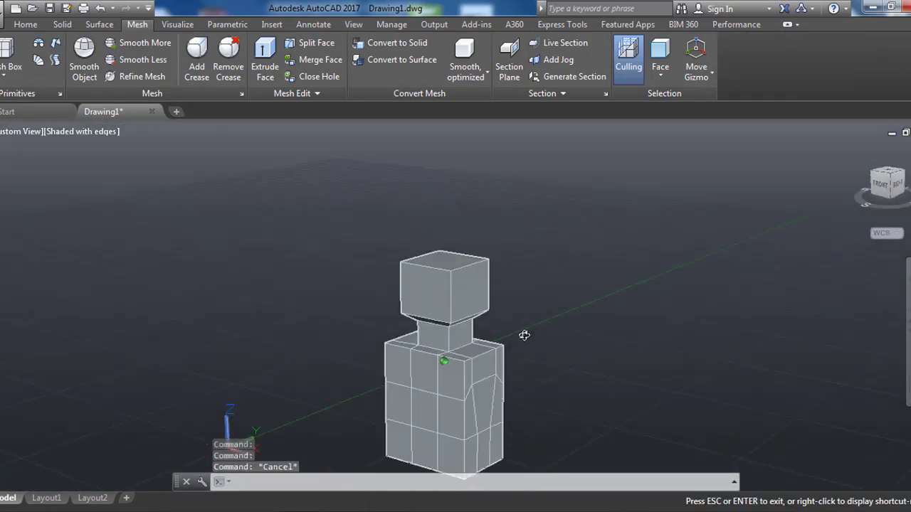
{"action": "scroll", "coordinate": [466, 275], "scroll_direction": "up", "scroll_amount": 2}
{"action": "scroll", "coordinate": [465, 274], "scroll_direction": "up", "scroll_amount": 2}
{"action": "left_click", "coordinate": [264, 61]}
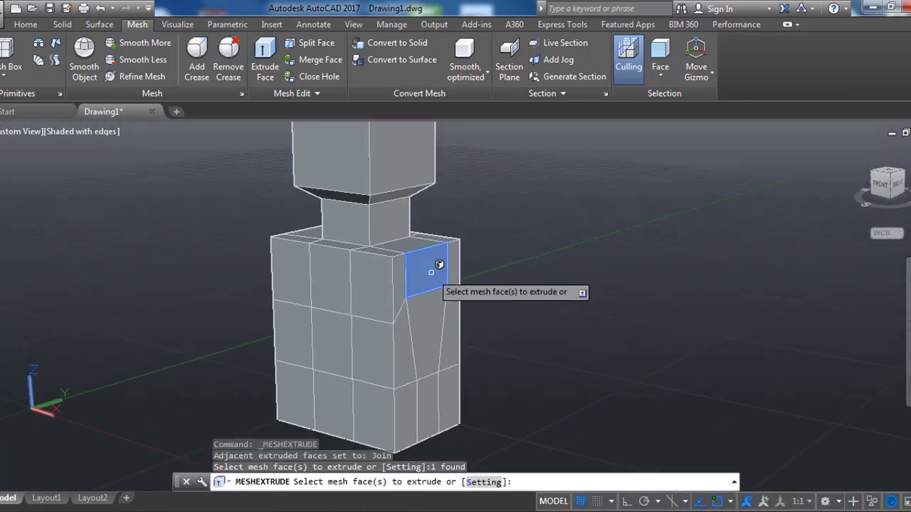
{"action": "key", "text": "Return"}
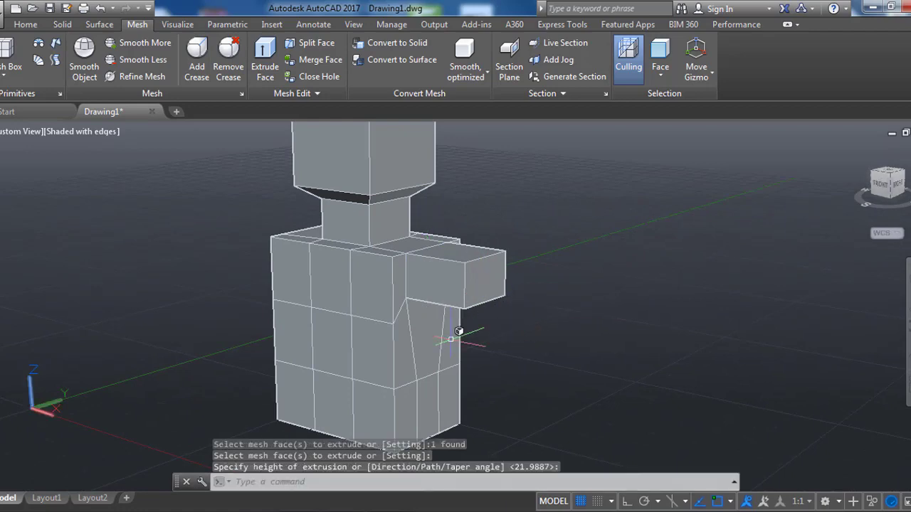
{"action": "middle_click_drag", "start_coordinate": [463, 331], "coordinate": [440, 319], "text": "shift"}
{"action": "key", "text": "Escape"}
Switch the selection filter to edges and try picking a torso edge
{"action": "middle_click_drag", "start_coordinate": [459, 358], "coordinate": [327, 313], "text": "shift"}
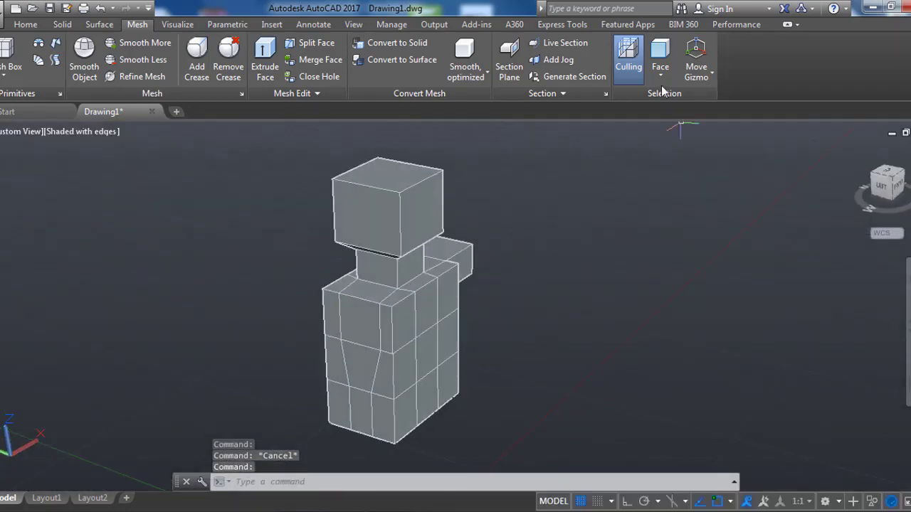
{"action": "left_click", "coordinate": [660, 71]}
{"action": "left_click", "coordinate": [669, 164]}
{"action": "key", "text": "Return"}
{"action": "key", "text": "Escape"}
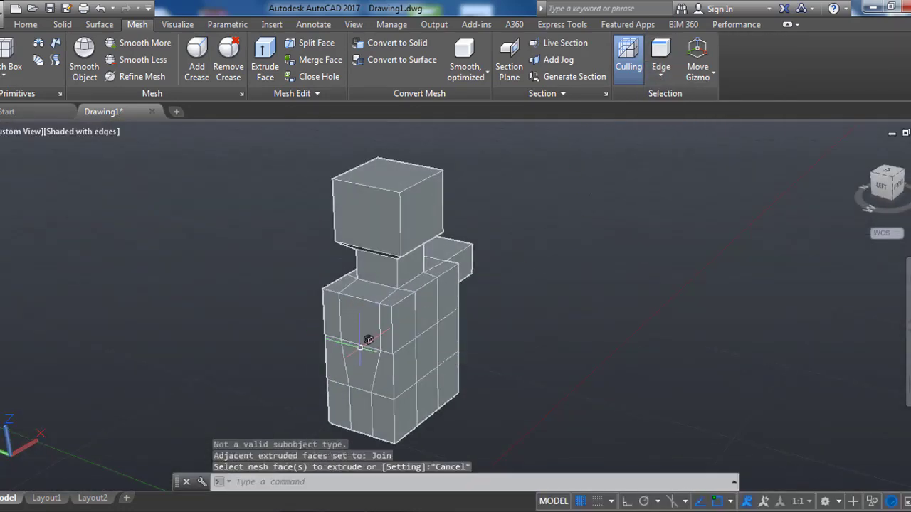
{"action": "left_click", "coordinate": [368, 340]}
{"action": "key", "text": "Escape"}
Make further Extrude Face attempts on the torso's front faces, cancelling each, then view the front
{"action": "left_click", "coordinate": [256, 57]}
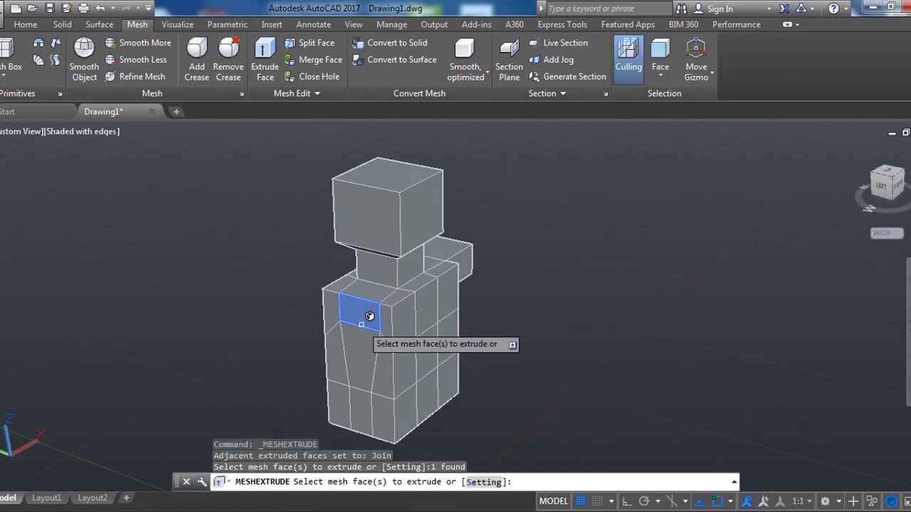
{"action": "left_click", "coordinate": [359, 312]}
{"action": "key", "text": "Return"}
{"action": "key", "text": "Escape"}
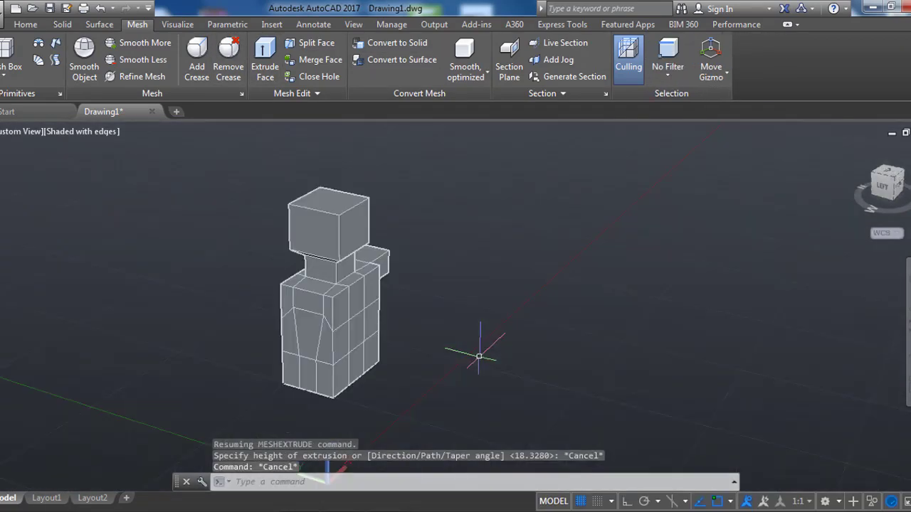
{"action": "left_click", "coordinate": [264, 57]}
{"action": "left_click", "coordinate": [286, 286]}
{"action": "key", "text": "Return"}
{"action": "key", "text": "Escape"}
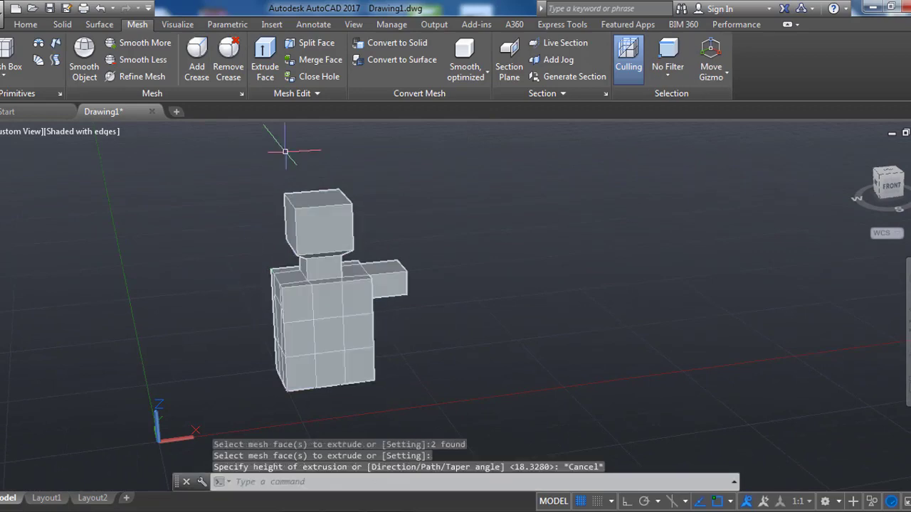
{"action": "key", "text": "Return"}
{"action": "key", "text": "Return"}
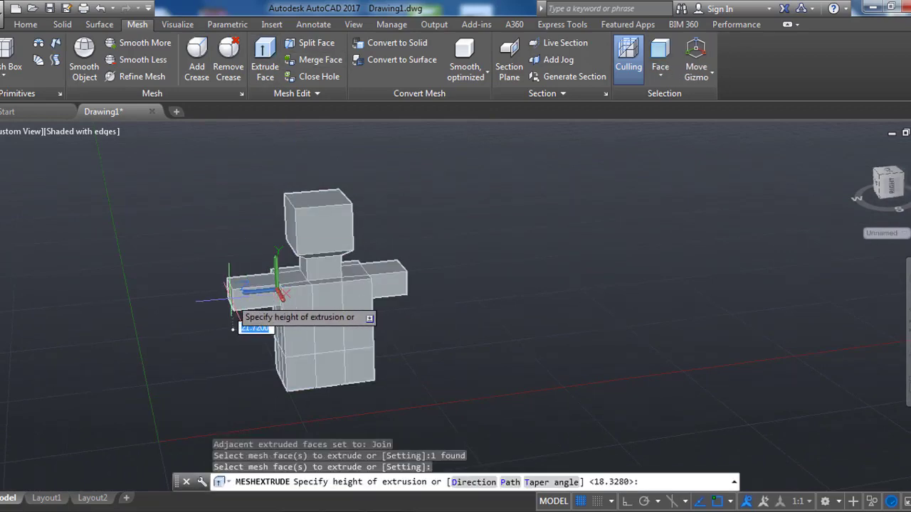
{"action": "key", "text": "Escape"}
{"action": "mouse_move", "coordinate": [349, 325]}
{"action": "middle_mouse_down", "text": "shift"}
{"action": "mouse_move", "coordinate": [496, 394]}
{"action": "mouse_move", "coordinate": [519, 377]}
{"action": "middle_mouse_up", "text": "shift"}
{"action": "scroll", "coordinate": [498, 399], "scroll_direction": "up", "scroll_amount": 3}
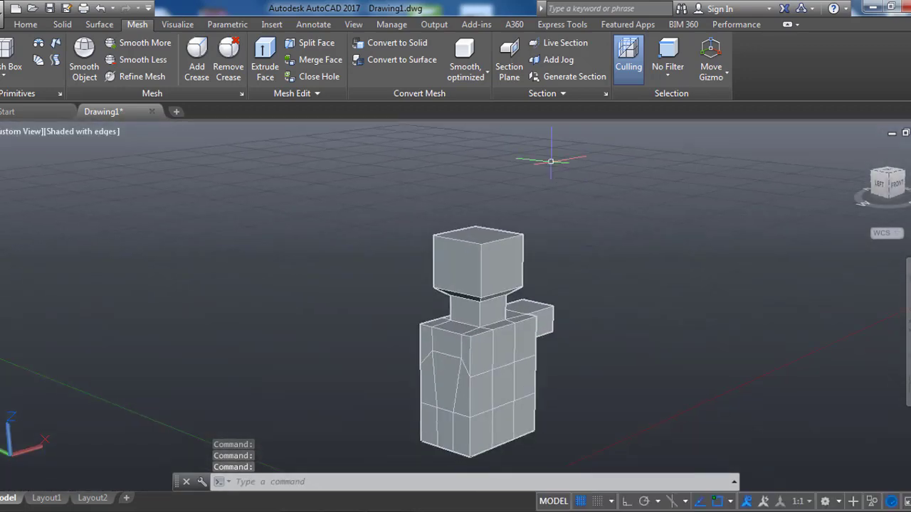
Extrude the opposite shoulder's side face into a matching arm stub
{"action": "scroll", "coordinate": [455, 306], "scroll_direction": "up", "scroll_amount": 2}
{"action": "left_click", "coordinate": [442, 356]}
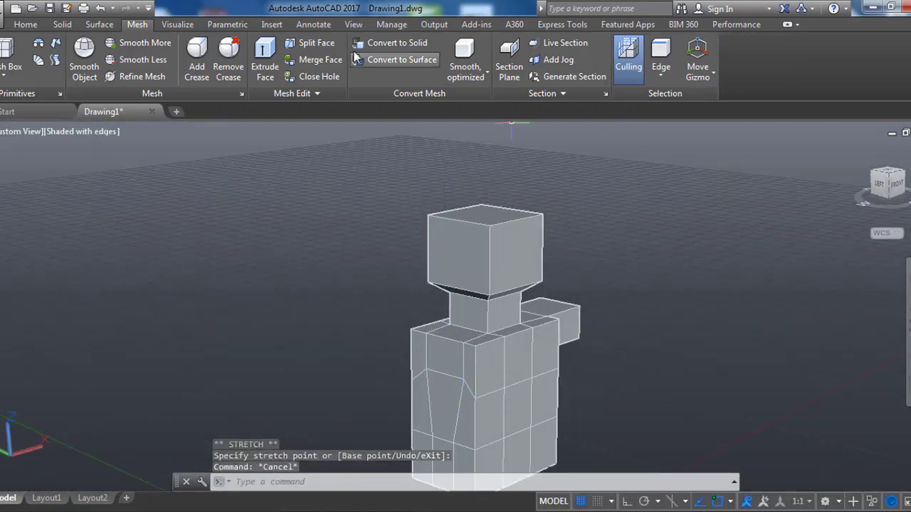
{"action": "key", "text": "Return"}
{"action": "left_click", "coordinate": [446, 348]}
{"action": "key", "text": "Return"}
Orbit below the figure and split the right arm's underside face in two
{"action": "scroll", "coordinate": [552, 404], "scroll_direction": "down", "scroll_amount": 3}
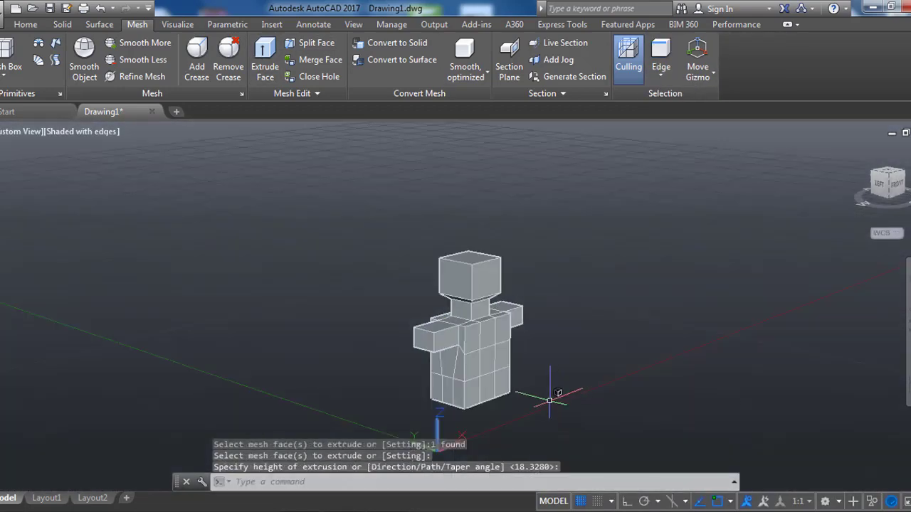
{"action": "middle_click_drag", "start_coordinate": [549, 400], "coordinate": [525, 311], "text": "shift"}
{"action": "scroll", "coordinate": [512, 301], "scroll_direction": "up", "scroll_amount": 3}
{"action": "scroll", "coordinate": [555, 274], "scroll_direction": "up", "scroll_amount": 3}
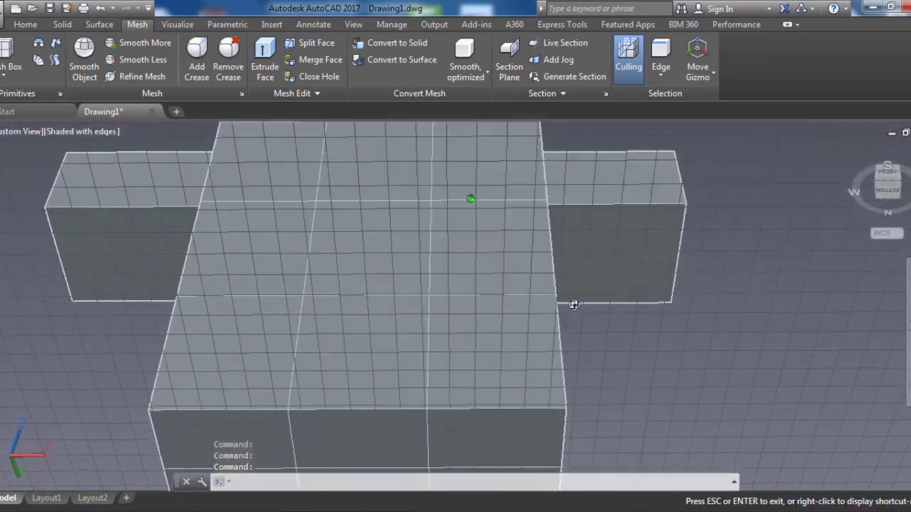
{"action": "scroll", "coordinate": [574, 305], "scroll_direction": "down", "scroll_amount": 2}
{"action": "left_click", "coordinate": [312, 43]}
{"action": "left_click", "coordinate": [604, 306]}
{"action": "left_click", "coordinate": [612, 334]}
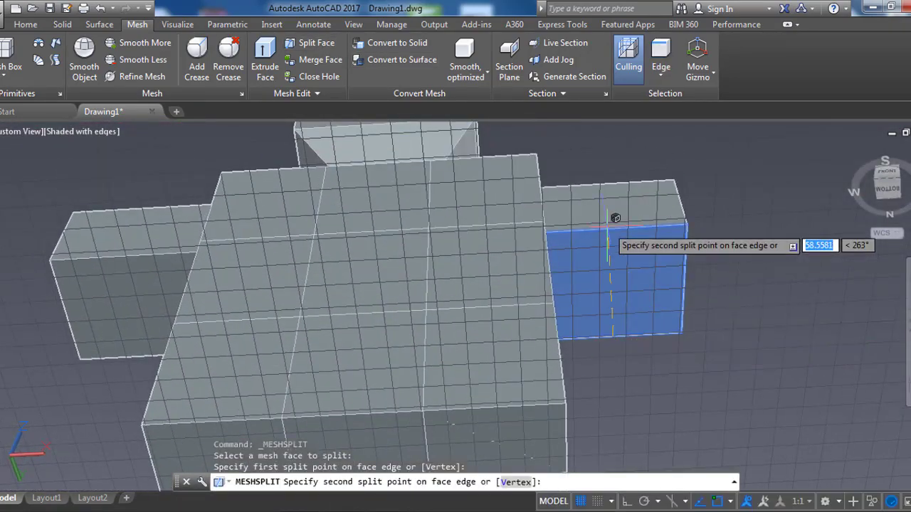
{"action": "left_click", "coordinate": [615, 227]}
Split the left arm's underside face in two, then orbit to a lower front angle
{"action": "key", "text": "Return"}
{"action": "left_click", "coordinate": [153, 285]}
{"action": "left_click", "coordinate": [133, 258]}
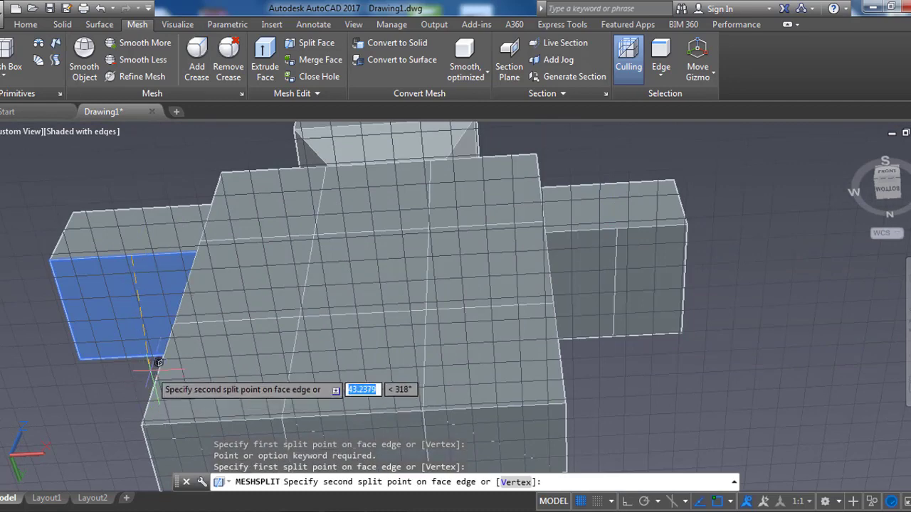
{"action": "left_click", "coordinate": [158, 362]}
{"action": "scroll", "coordinate": [664, 336], "scroll_direction": "down", "scroll_amount": 2}
{"action": "left_click", "coordinate": [581, 286]}
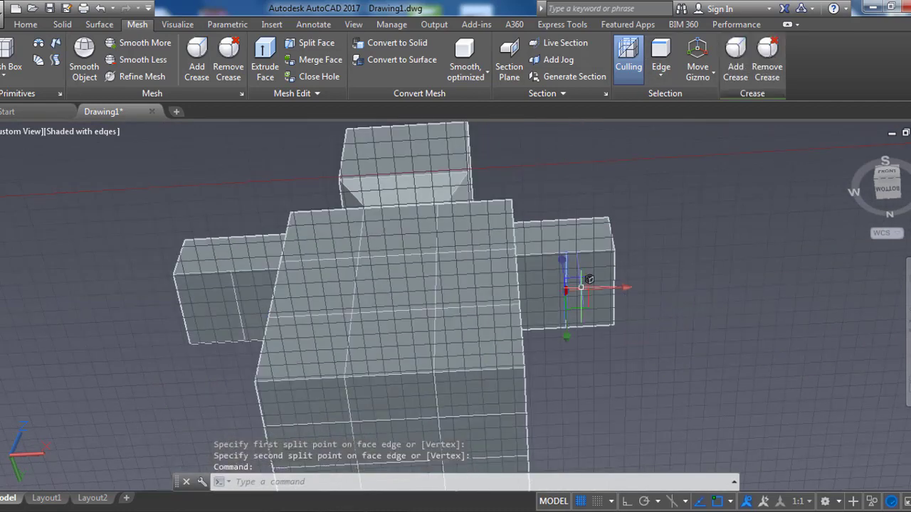
{"action": "key", "text": "Escape"}
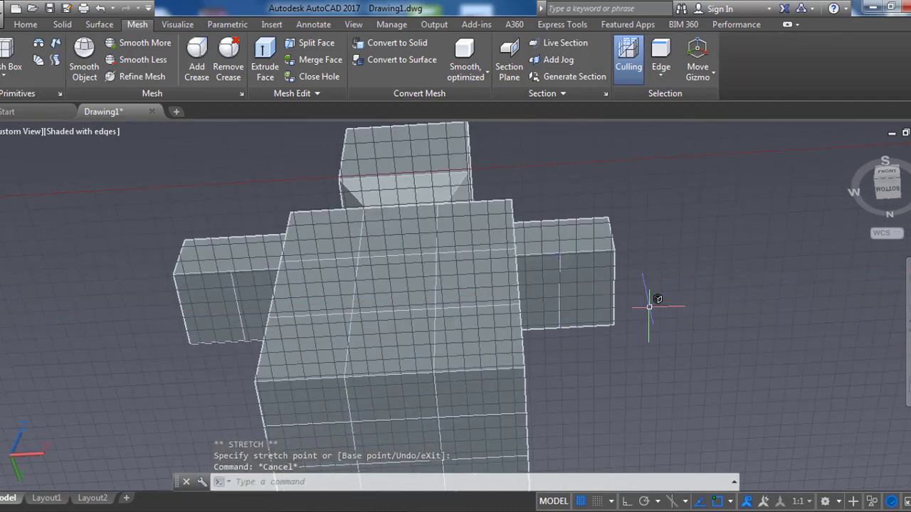
{"action": "scroll", "coordinate": [576, 241], "scroll_direction": "down", "scroll_amount": 3}
{"action": "middle_click_drag", "start_coordinate": [583, 309], "coordinate": [316, 80], "text": "shift"}
Extrude both arms' underside faces downward into long hanging arms
{"action": "left_click", "coordinate": [265, 57]}
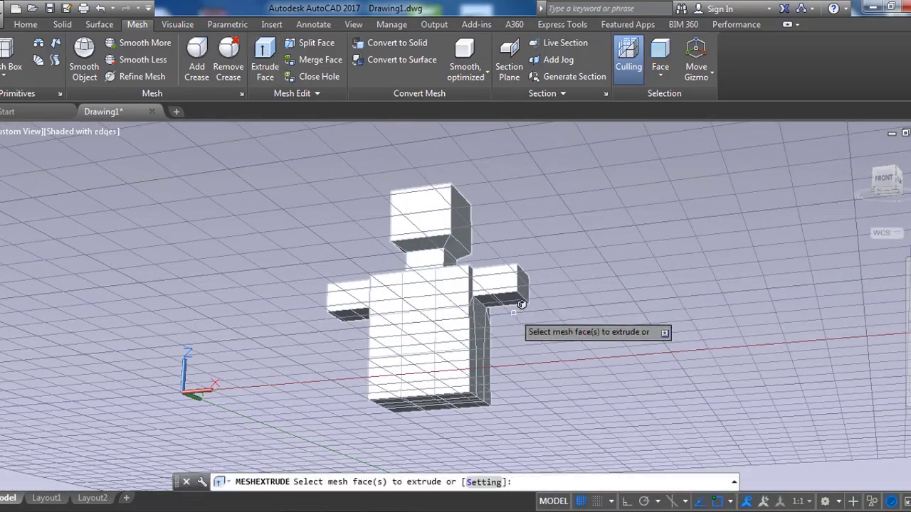
{"action": "left_click", "coordinate": [357, 308]}
{"action": "key", "text": "Return"}
{"action": "left_click", "coordinate": [604, 293]}
{"action": "left_click", "coordinate": [602, 299]}
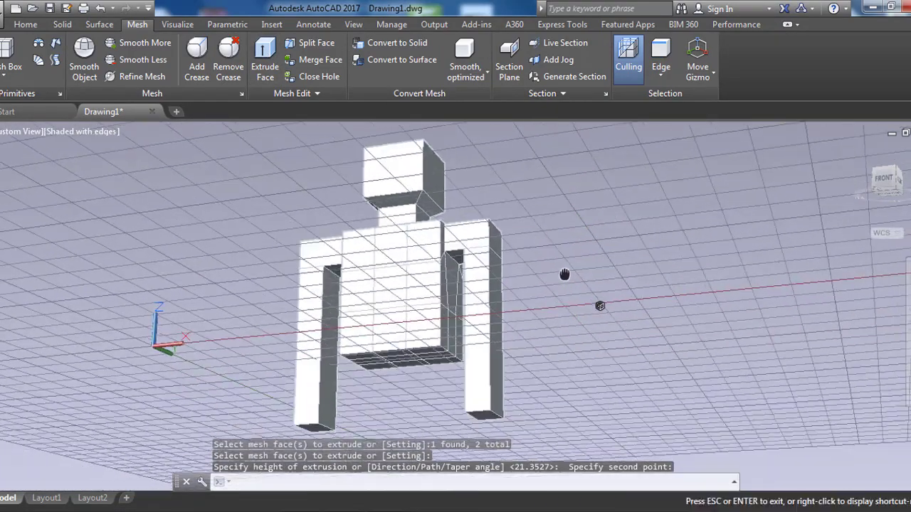
{"action": "mouse_move", "coordinate": [596, 305]}
{"action": "middle_mouse_down", "text": "shift"}
{"action": "mouse_move", "coordinate": [560, 313]}
{"action": "mouse_move", "coordinate": [630, 355]}
{"action": "mouse_move", "coordinate": [427, 319]}
{"action": "mouse_move", "coordinate": [453, 294]}
{"action": "mouse_move", "coordinate": [448, 257]}
{"action": "middle_mouse_up", "text": "shift"}
{"action": "scroll", "coordinate": [426, 313], "scroll_direction": "down", "scroll_amount": 3}
{"action": "scroll", "coordinate": [426, 313], "scroll_direction": "up", "scroll_amount": 6}
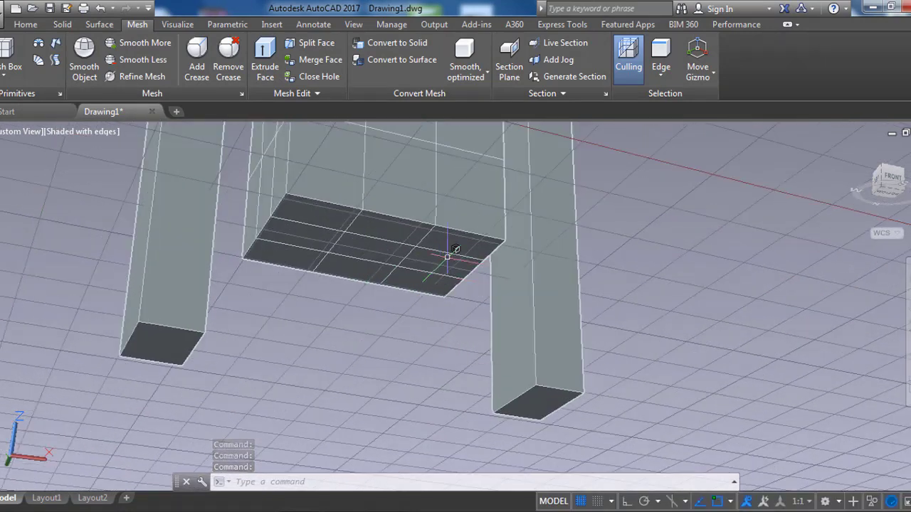
Select faces on the torso's underside, then cancel without stretching them
{"action": "left_click", "coordinate": [436, 275]}
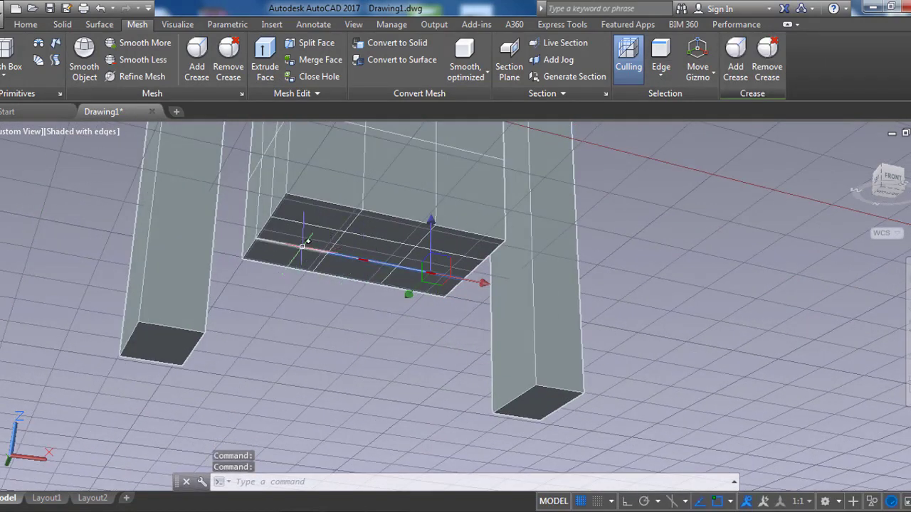
{"action": "left_click", "coordinate": [428, 273]}
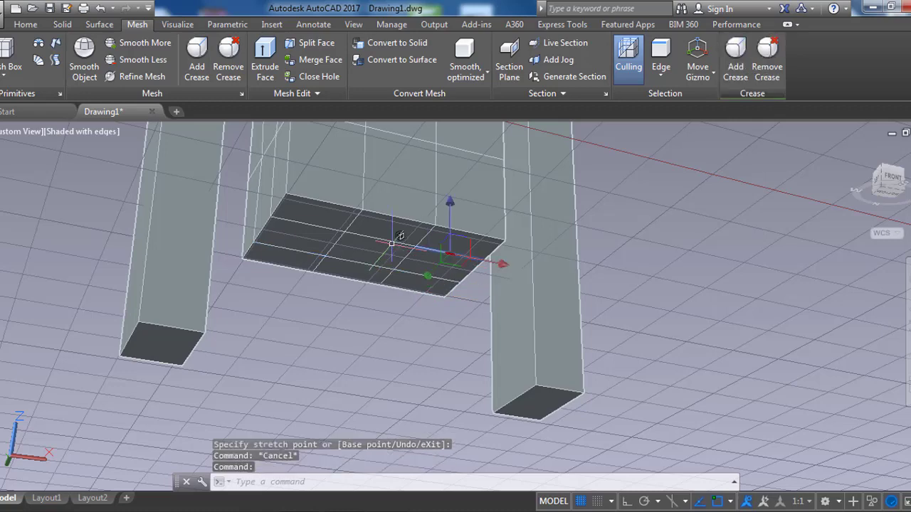
{"action": "key", "text": "Escape"}
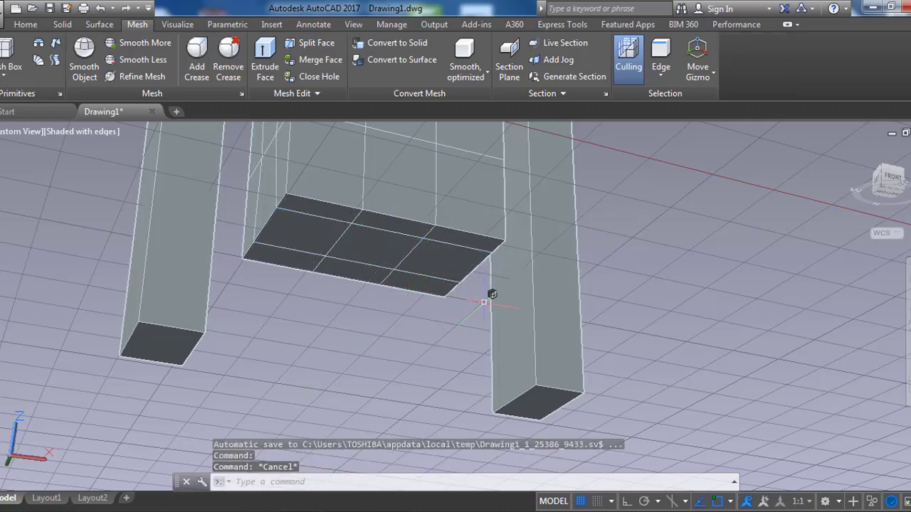
{"action": "scroll", "coordinate": [484, 302], "scroll_direction": "down", "scroll_amount": 2}
{"action": "scroll", "coordinate": [552, 272], "scroll_direction": "down", "scroll_amount": 2}
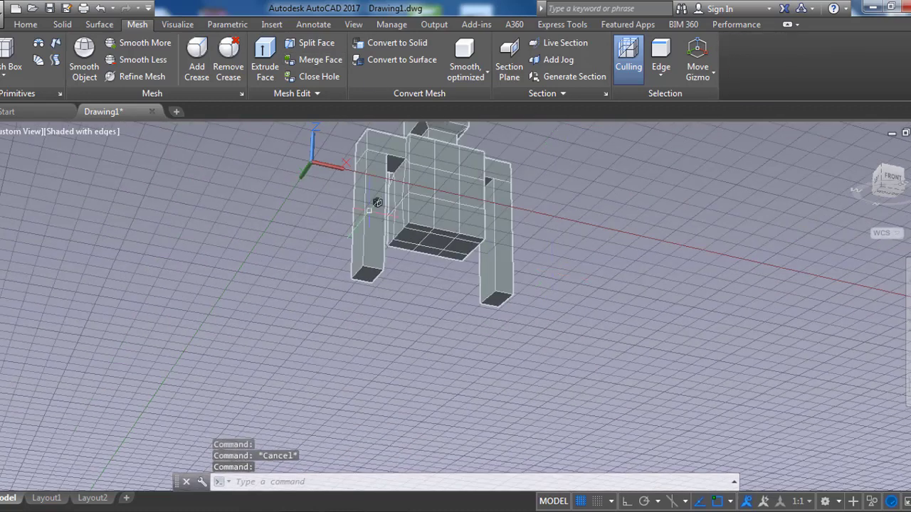
{"action": "scroll", "coordinate": [455, 248], "scroll_direction": "up", "scroll_amount": 3}
{"action": "left_click", "coordinate": [496, 254]}
{"action": "key", "text": "Escape"}
{"action": "key", "text": "Escape"}
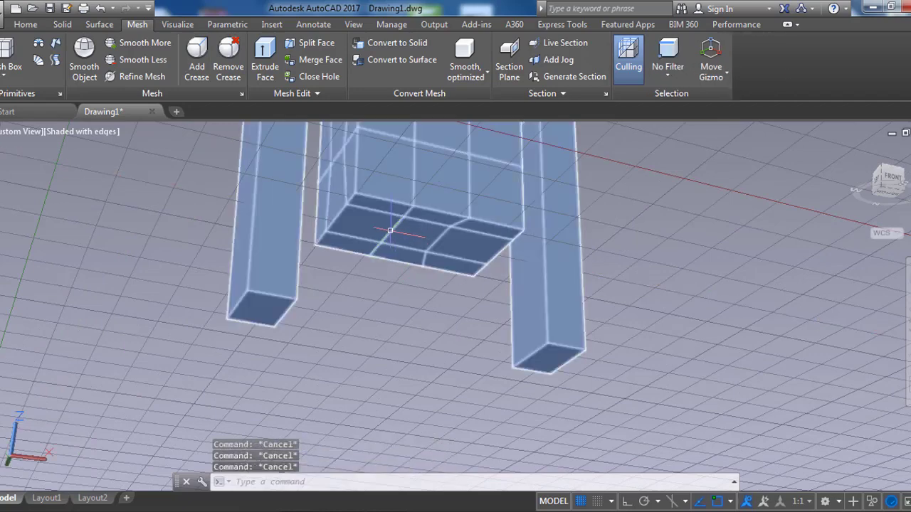
Extrude a face under the torso into a leg, then undo that extrusion
{"action": "left_click", "coordinate": [269, 68]}
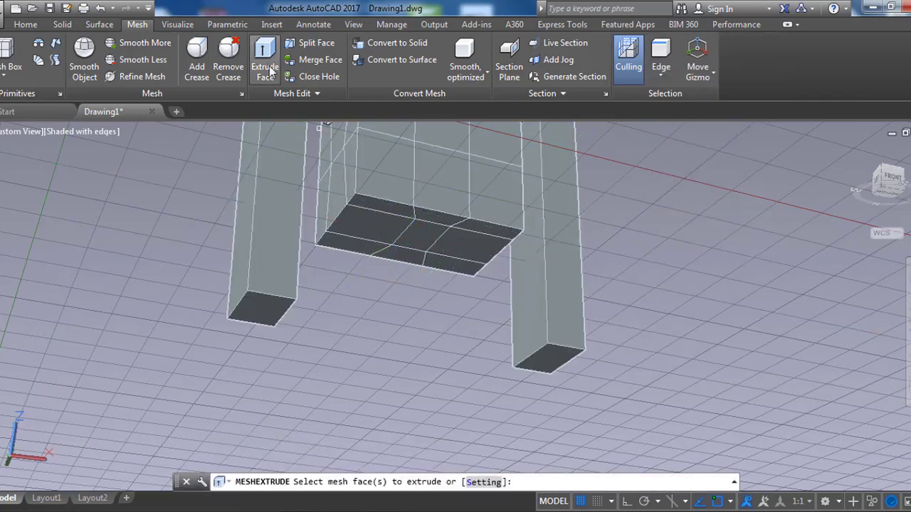
{"action": "left_click", "coordinate": [463, 246]}
{"action": "key", "text": "Return"}
{"action": "left_click", "coordinate": [687, 399]}
{"action": "scroll", "coordinate": [688, 394], "scroll_direction": "down", "scroll_amount": 5}
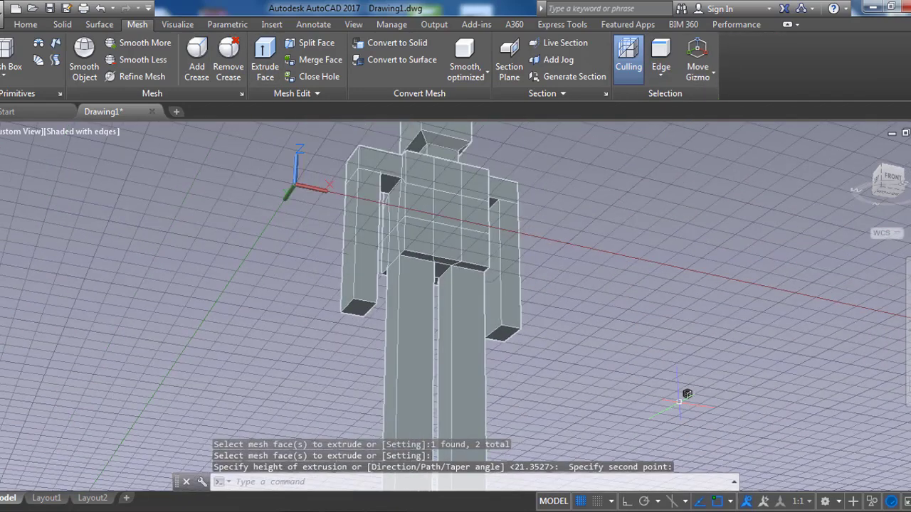
{"action": "scroll", "coordinate": [619, 311], "scroll_direction": "down", "scroll_amount": 3}
{"action": "scroll", "coordinate": [513, 320], "scroll_direction": "up", "scroll_amount": 1}
{"action": "scroll", "coordinate": [508, 325], "scroll_direction": "up", "scroll_amount": 1}
{"action": "key", "text": "ctrl+z"}
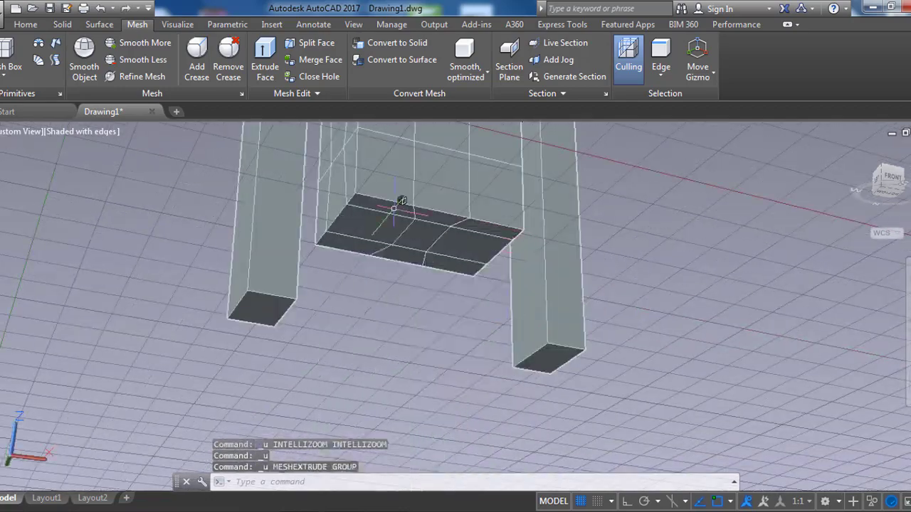
Extrude the two faces under the torso downward as the left and right legs
{"action": "left_click", "coordinate": [264, 68]}
{"action": "left_click", "coordinate": [482, 252]}
{"action": "left_click", "coordinate": [441, 242]}
{"action": "key", "text": "Return"}
{"action": "scroll", "coordinate": [670, 367], "scroll_direction": "down", "scroll_amount": 5}
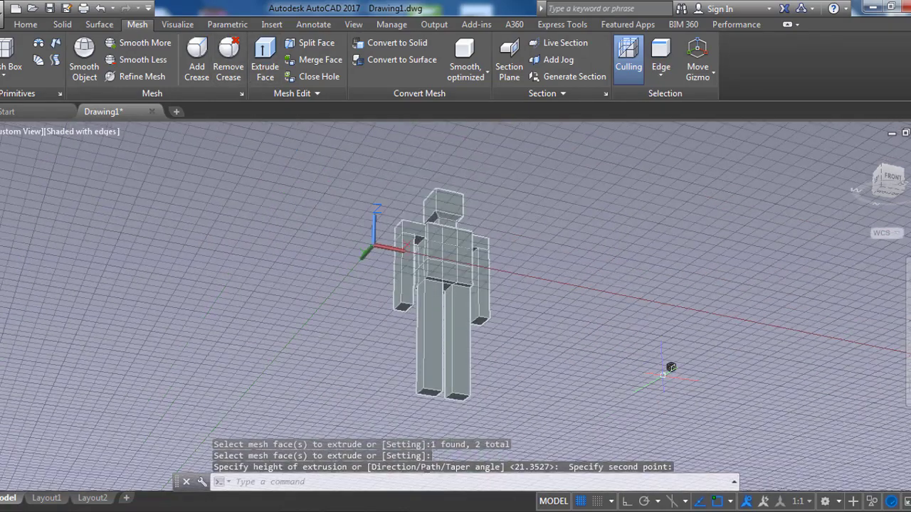
{"action": "mouse_move", "coordinate": [670, 367]}
{"action": "middle_mouse_down", "text": "shift"}
{"action": "mouse_move", "coordinate": [559, 412]}
{"action": "mouse_move", "coordinate": [465, 415]}
{"action": "mouse_move", "coordinate": [600, 382]}
{"action": "middle_mouse_up", "text": "shift"}
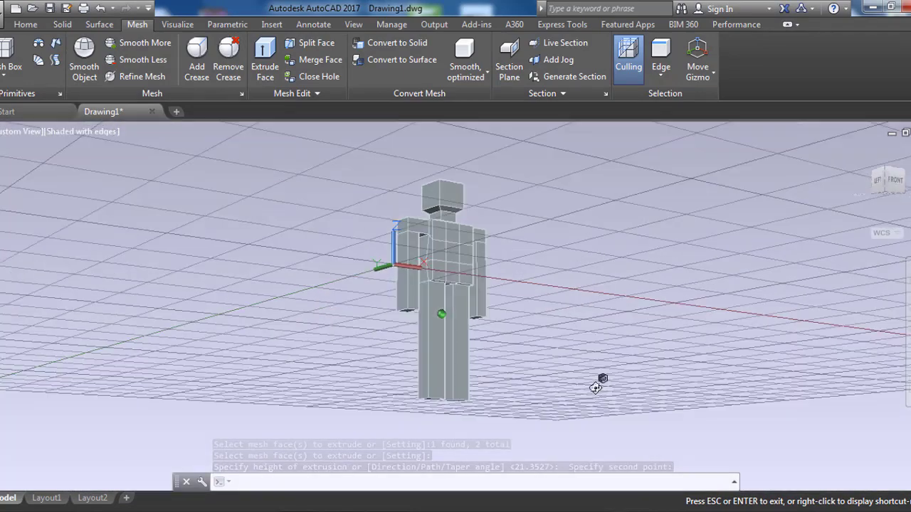
Start moving the whole figure, cancel it, and pan the figure into the centre of the view
{"action": "key", "text": "Escape"}
{"action": "key", "text": "Escape"}
{"action": "type", "text": "m"}
{"action": "key", "text": "Return"}
{"action": "left_click", "coordinate": [523, 370]}
{"action": "left_click", "coordinate": [399, 256]}
{"action": "key", "text": "Return"}
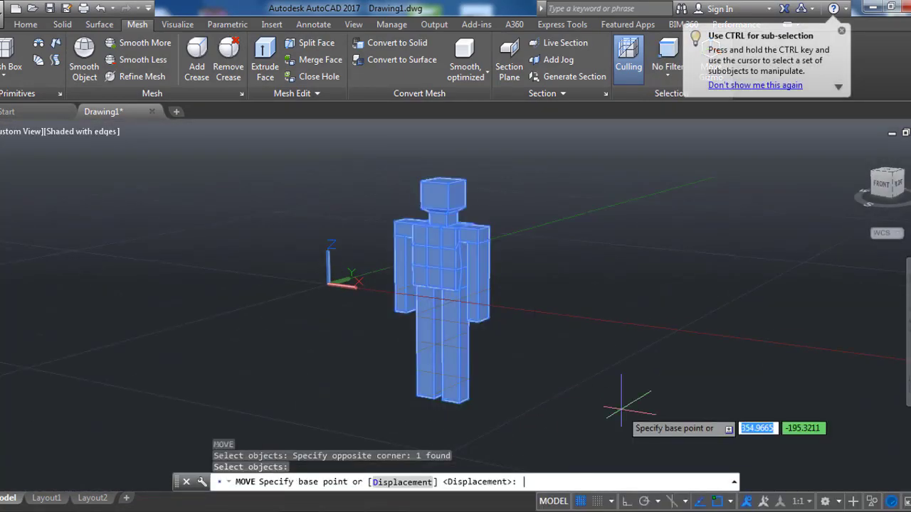
{"action": "left_click", "coordinate": [637, 380]}
{"action": "scroll", "coordinate": [643, 220], "scroll_direction": "down", "scroll_amount": 2}
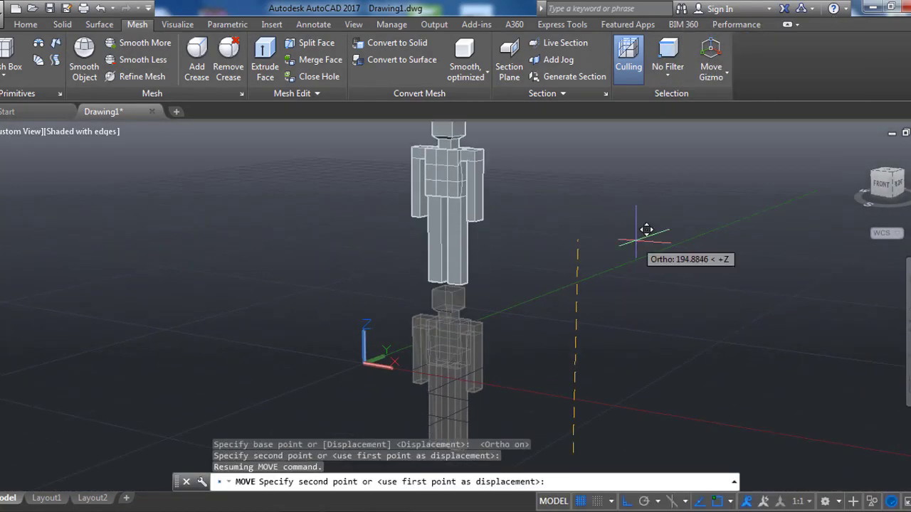
{"action": "key", "text": "Escape"}
{"action": "scroll", "coordinate": [541, 307], "scroll_direction": "up", "scroll_amount": 2}
{"action": "middle_click_drag", "start_coordinate": [513, 311], "coordinate": [519, 360]}
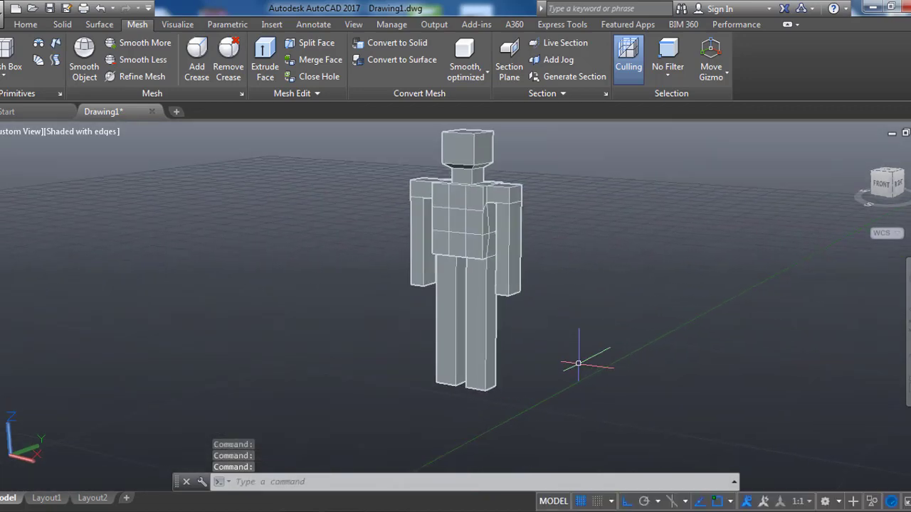
{"action": "scroll", "coordinate": [498, 370], "scroll_direction": "up", "scroll_amount": 3}
{"action": "scroll", "coordinate": [466, 381], "scroll_direction": "up", "scroll_amount": 4}
With object snap off, split the right leg's front face near its bottom
{"action": "left_click", "coordinate": [317, 43]}
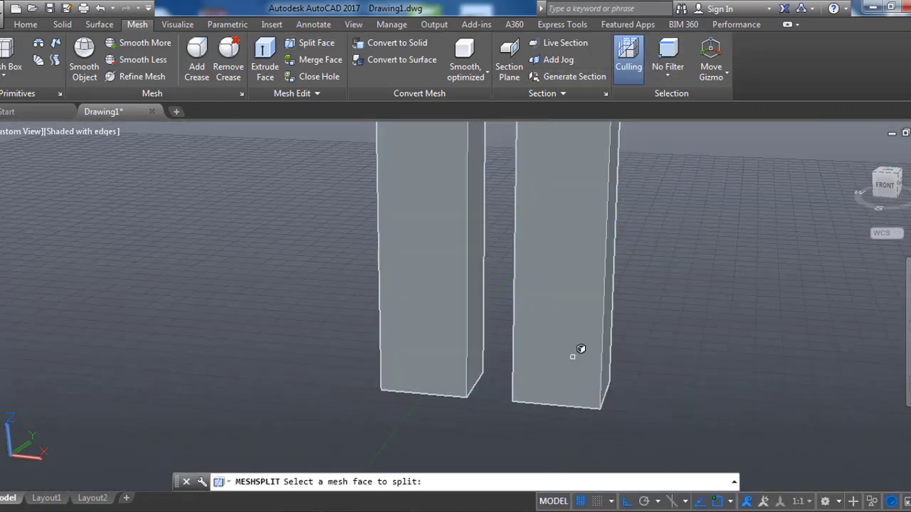
{"action": "left_click", "coordinate": [549, 388]}
{"action": "key", "text": "F3"}
{"action": "left_click", "coordinate": [514, 358]}
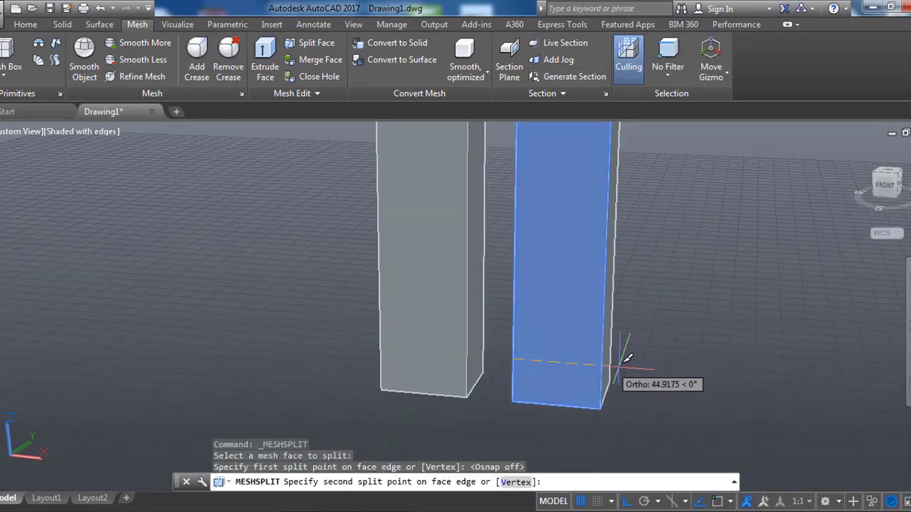
{"action": "left_click", "coordinate": [601, 366]}
{"action": "key", "text": "Return"}
Split the other leg's front face near its bottom as well
{"action": "left_click", "coordinate": [427, 320]}
{"action": "left_click", "coordinate": [362, 358]}
{"action": "scroll", "coordinate": [546, 372], "scroll_direction": "down", "scroll_amount": 3}
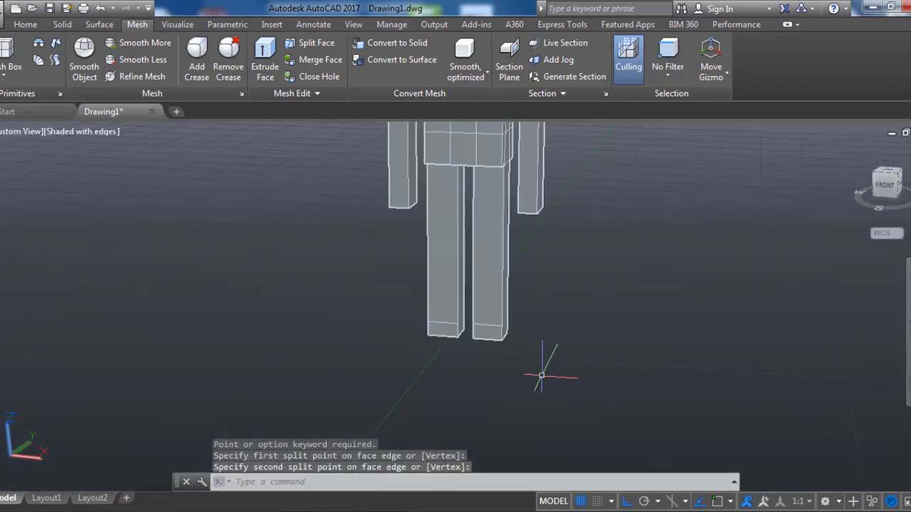
{"action": "middle_click_drag", "start_coordinate": [545, 373], "coordinate": [562, 419], "text": "shift"}
{"action": "scroll", "coordinate": [456, 339], "scroll_direction": "up", "scroll_amount": 5}
{"action": "left_click", "coordinate": [553, 301]}
{"action": "scroll", "coordinate": [450, 284], "scroll_direction": "down", "scroll_amount": 2}
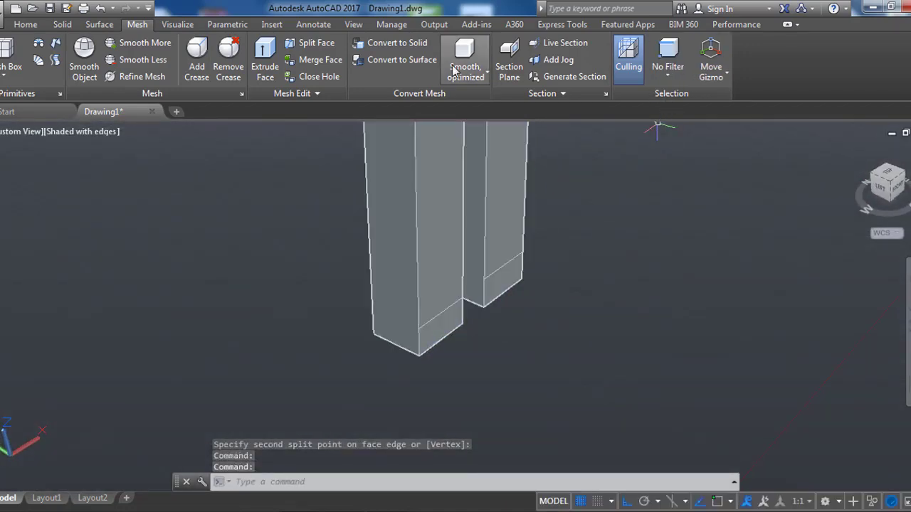
Extrude the lower front strips of the legs forward to form feet
{"action": "left_click", "coordinate": [265, 61]}
{"action": "left_click", "coordinate": [437, 316]}
{"action": "key", "text": "Return"}
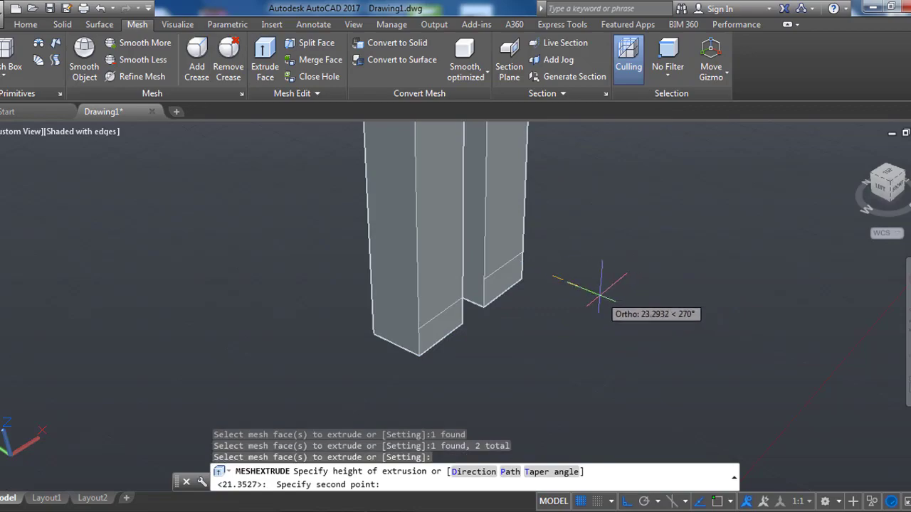
{"action": "left_click", "coordinate": [602, 291]}
{"action": "scroll", "coordinate": [601, 292], "scroll_direction": "down", "scroll_amount": 2}
{"action": "mouse_move", "coordinate": [641, 311]}
{"action": "middle_mouse_down", "text": "shift"}
{"action": "mouse_move", "coordinate": [337, 188]}
{"action": "mouse_move", "coordinate": [432, 266]}
{"action": "middle_mouse_up", "text": "shift"}
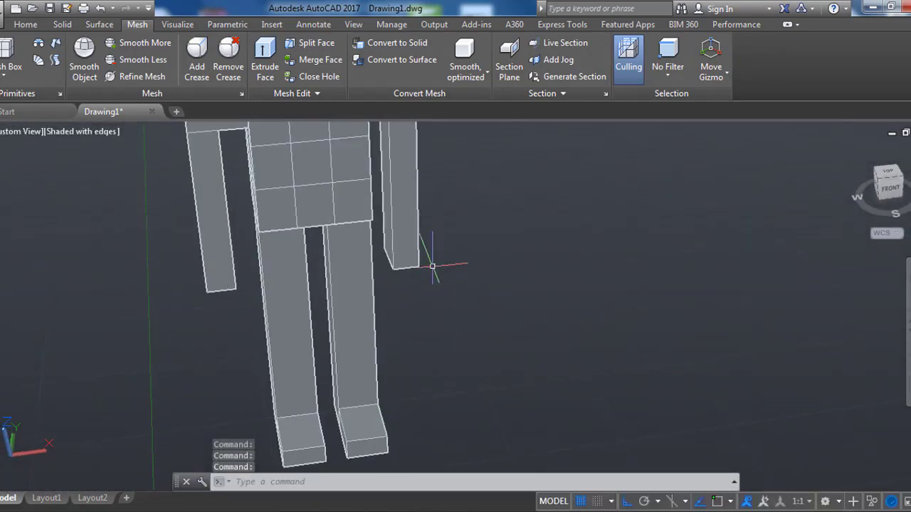
Orbit the figure round to a near-front view of the head
{"action": "scroll", "coordinate": [432, 266], "scroll_direction": "up", "scroll_amount": 6}
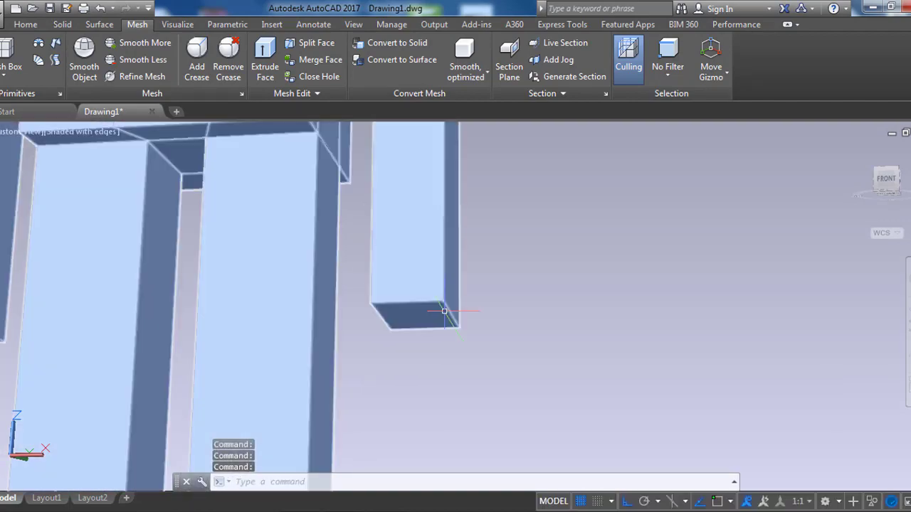
{"action": "mouse_move", "coordinate": [444, 311]}
{"action": "middle_mouse_down", "text": "shift"}
{"action": "mouse_move", "coordinate": [380, 264]}
{"action": "mouse_move", "coordinate": [540, 304]}
{"action": "middle_mouse_up", "text": "shift"}
{"action": "mouse_move", "coordinate": [526, 284]}
{"action": "middle_mouse_down", "text": "shift"}
{"action": "mouse_move", "coordinate": [590, 400]}
{"action": "mouse_move", "coordinate": [441, 316]}
{"action": "mouse_move", "coordinate": [393, 266]}
{"action": "middle_mouse_up", "text": "shift"}
{"action": "scroll", "coordinate": [441, 317], "scroll_direction": "up", "scroll_amount": 5}
{"action": "key", "text": "Escape"}
Split the head's top face twice to cut out an inner square
{"action": "left_click", "coordinate": [297, 48]}
{"action": "left_click", "coordinate": [417, 204]}
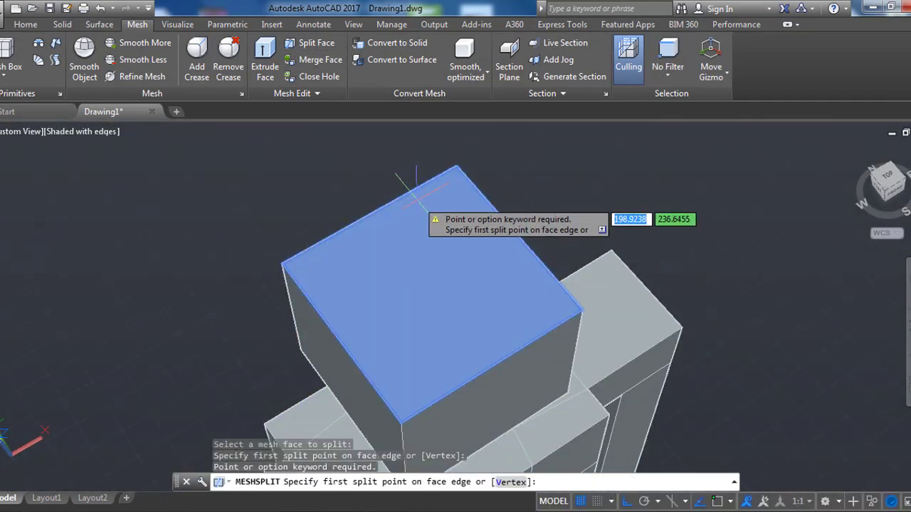
{"action": "left_click", "coordinate": [409, 193]}
{"action": "left_click", "coordinate": [324, 244]}
{"action": "key", "text": "Return"}
{"action": "left_click", "coordinate": [441, 344]}
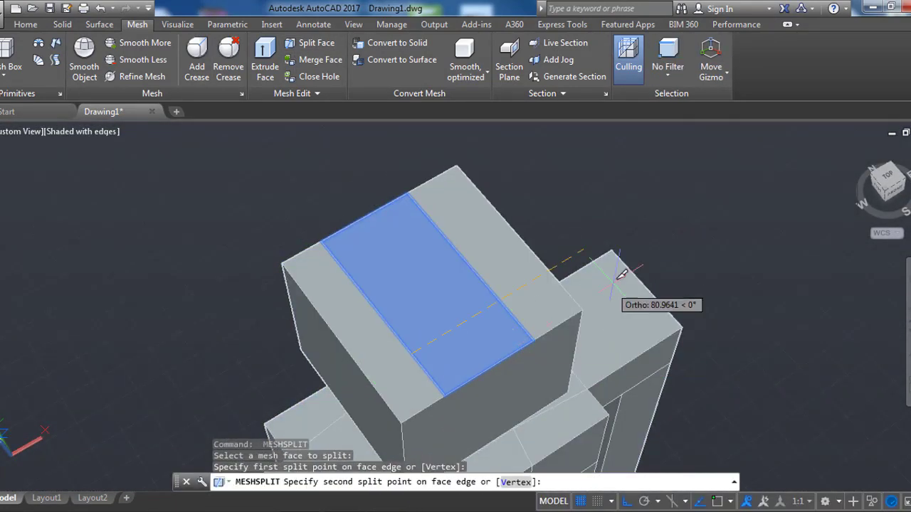
{"action": "left_click", "coordinate": [438, 230]}
{"action": "left_click", "coordinate": [349, 272]}
Set the sub-object selection filter to Vertex and pick an inner-square corner
{"action": "left_click", "coordinate": [674, 81]}
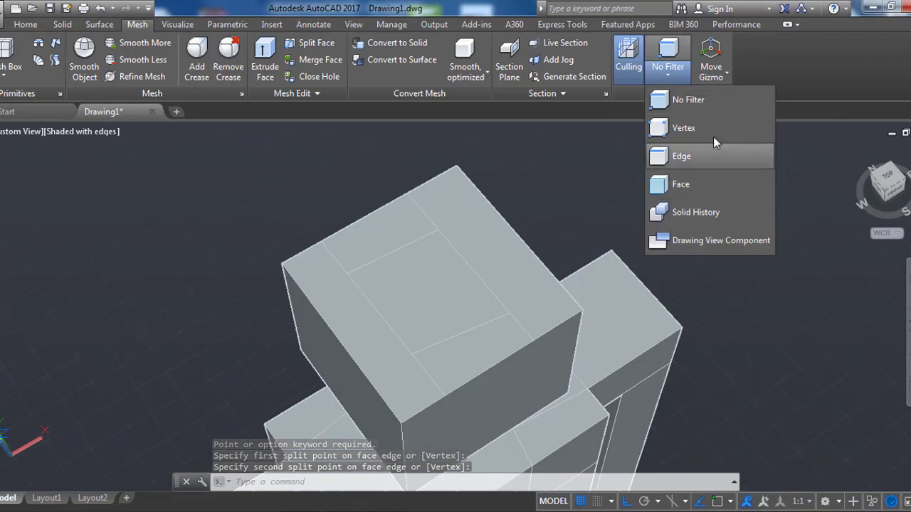
{"action": "left_click", "coordinate": [711, 129]}
{"action": "left_click", "coordinate": [433, 228]}
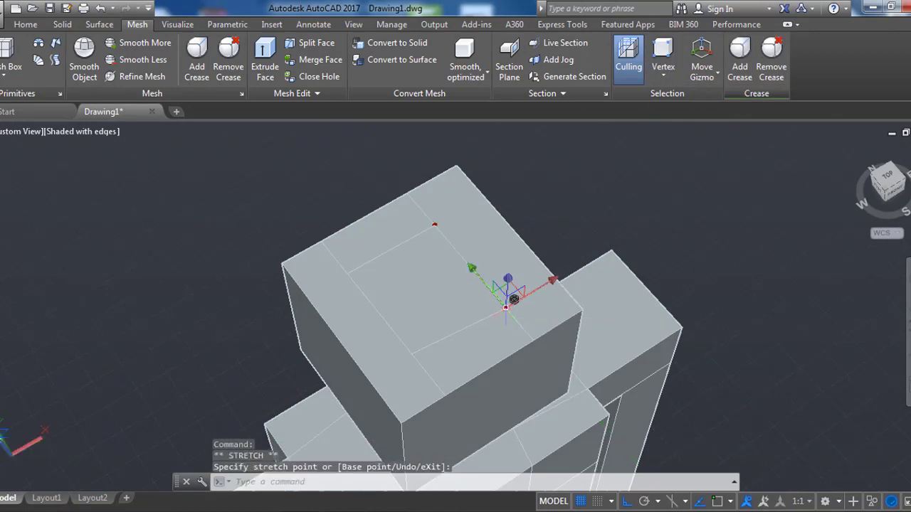
{"action": "key", "text": "Escape"}
Move the inner square's corner vertices to slope the head's top into a bevel
{"action": "middle_click_drag", "start_coordinate": [504, 291], "coordinate": [578, 339], "text": "shift"}
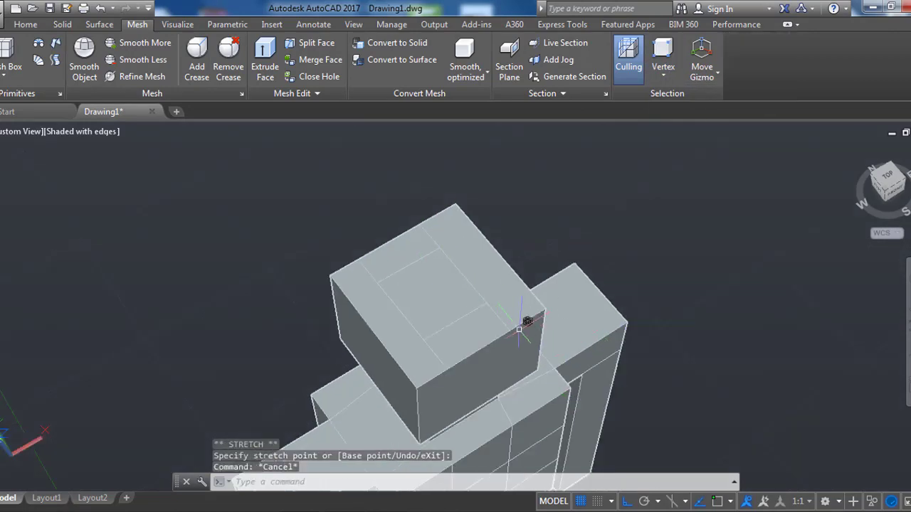
{"action": "scroll", "coordinate": [512, 329], "scroll_direction": "up", "scroll_amount": 1}
{"action": "scroll", "coordinate": [522, 330], "scroll_direction": "up", "scroll_amount": 2}
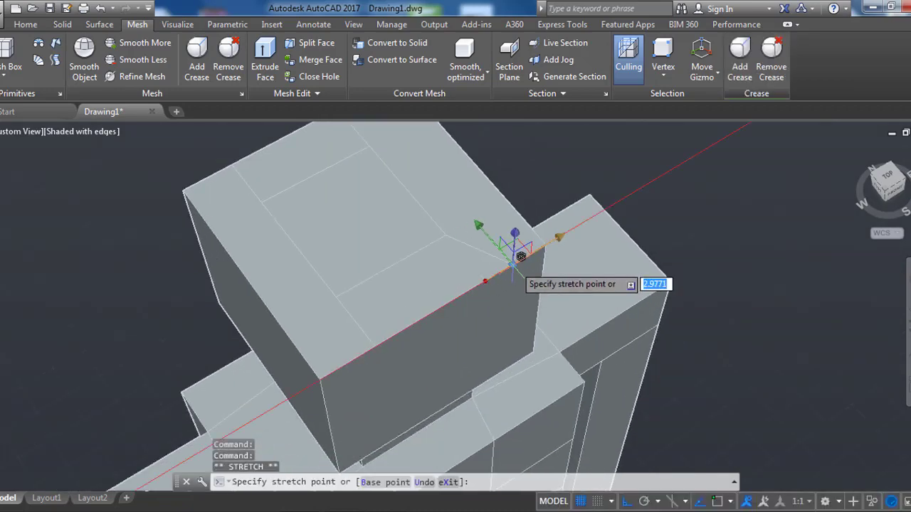
{"action": "left_click", "coordinate": [433, 322]}
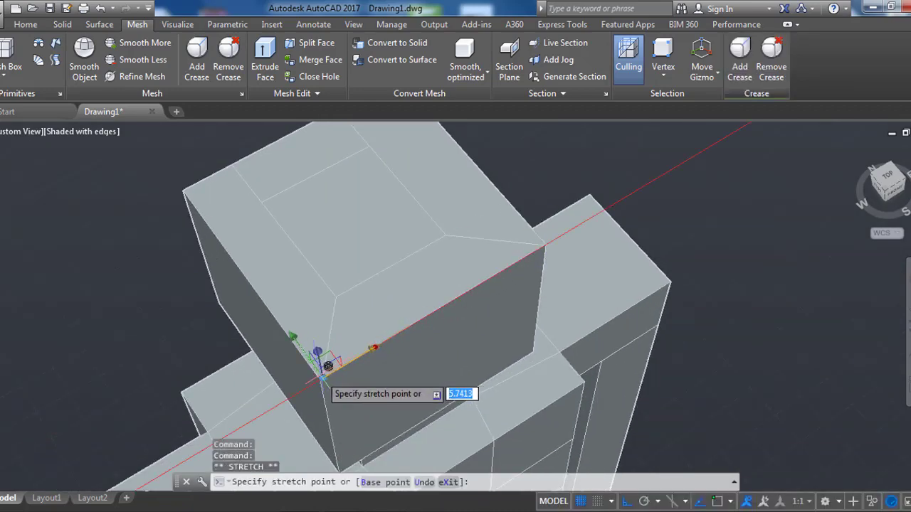
{"action": "key", "text": "Escape"}
{"action": "middle_click_drag", "start_coordinate": [305, 356], "coordinate": [365, 294], "text": "shift"}
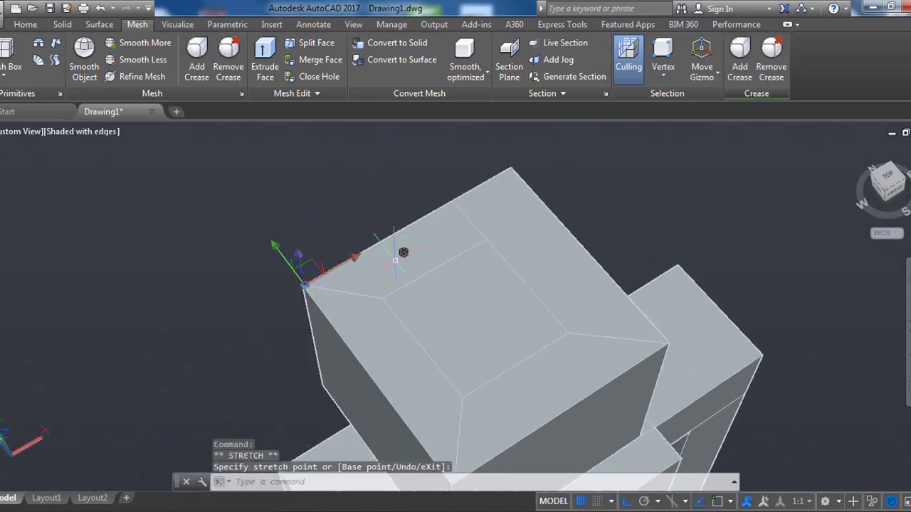
{"action": "key", "text": "Escape"}
{"action": "middle_click_drag", "start_coordinate": [519, 159], "coordinate": [521, 294]}
{"action": "scroll", "coordinate": [521, 294], "scroll_direction": "down", "scroll_amount": 3}
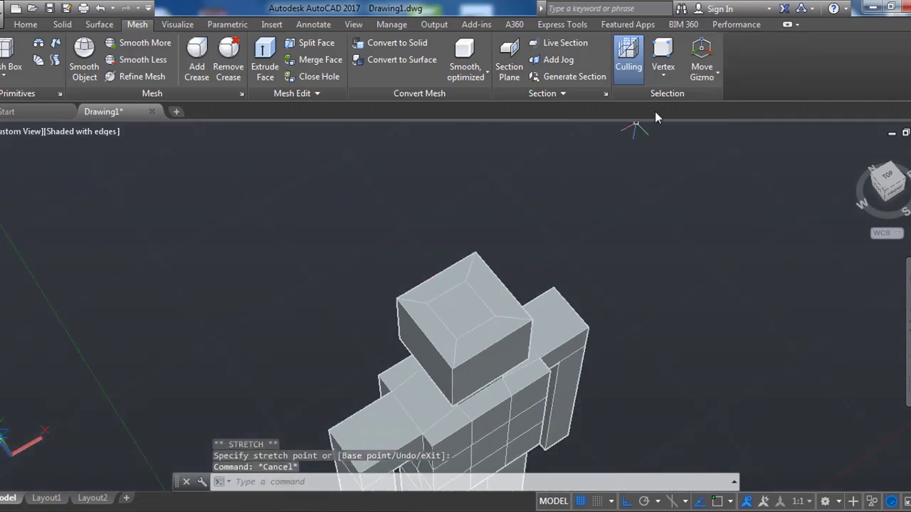
Set the sub-object filter to faces and test-stretch the head's top face, then cancel
{"action": "left_click", "coordinate": [662, 74]}
{"action": "left_click", "coordinate": [676, 145]}
{"action": "left_click", "coordinate": [462, 303]}
{"action": "mouse_move", "coordinate": [482, 214]}
{"action": "middle_mouse_down", "text": "shift"}
{"action": "mouse_move", "coordinate": [522, 233]}
{"action": "mouse_move", "coordinate": [464, 272]}
{"action": "mouse_move", "coordinate": [456, 214]}
{"action": "middle_mouse_up", "text": "shift"}
{"action": "left_click", "coordinate": [459, 270]}
{"action": "key", "text": "Escape"}
{"action": "scroll", "coordinate": [467, 264], "scroll_direction": "down", "scroll_amount": 2}
{"action": "scroll", "coordinate": [455, 285], "scroll_direction": "up", "scroll_amount": 3}
Switch the filter to edges, try an edge on the head top, and view the figure's front
{"action": "left_click", "coordinate": [661, 74]}
{"action": "left_click", "coordinate": [676, 128]}
{"action": "left_click", "coordinate": [474, 288]}
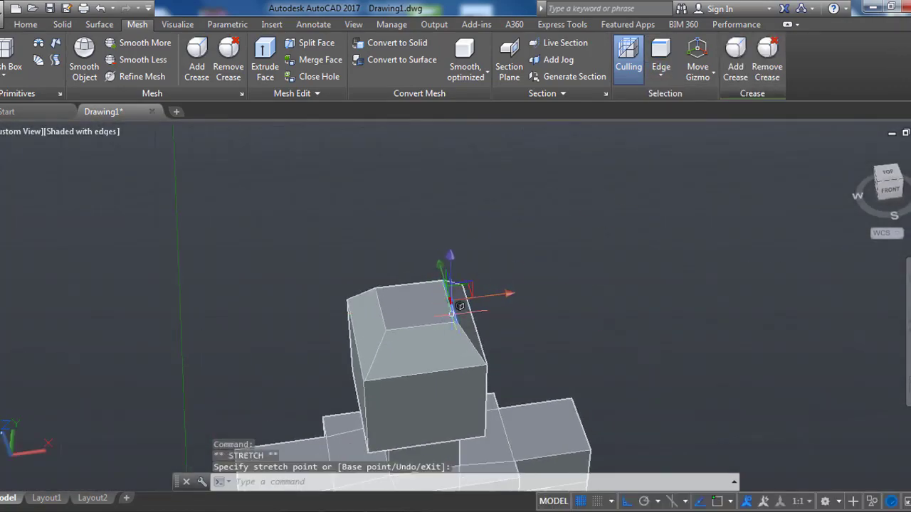
{"action": "key", "text": "Escape"}
{"action": "scroll", "coordinate": [441, 313], "scroll_direction": "down", "scroll_amount": 3}
{"action": "middle_click_drag", "start_coordinate": [441, 313], "coordinate": [524, 305], "text": "shift"}
{"action": "scroll", "coordinate": [427, 289], "scroll_direction": "up", "scroll_amount": 1}
{"action": "scroll", "coordinate": [435, 283], "scroll_direction": "up", "scroll_amount": 2}
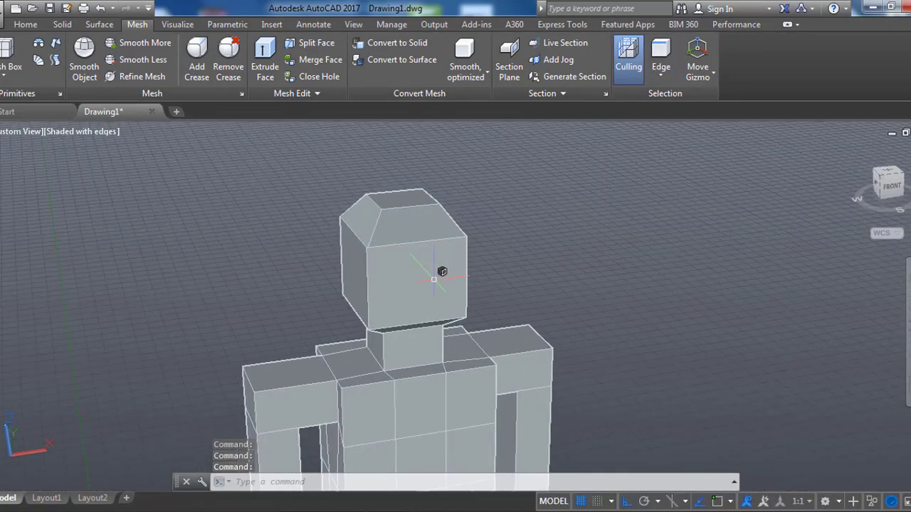
{"action": "scroll", "coordinate": [440, 270], "scroll_direction": "up", "scroll_amount": 2}
Split the head's front face vertically, then split its left and right halves across
{"action": "left_click", "coordinate": [316, 43]}
{"action": "left_click", "coordinate": [427, 235]}
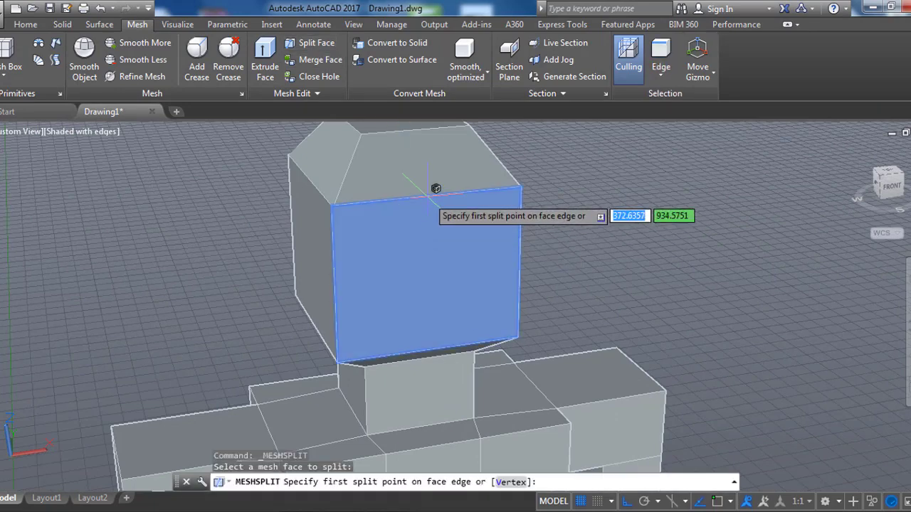
{"action": "left_click", "coordinate": [435, 349]}
{"action": "left_click", "coordinate": [442, 203]}
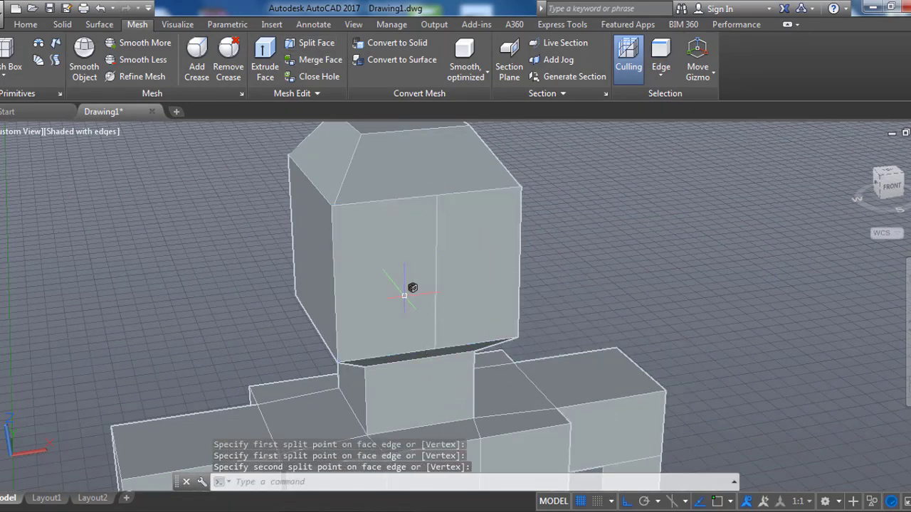
{"action": "key", "text": "Return"}
{"action": "left_click", "coordinate": [342, 256]}
{"action": "left_click", "coordinate": [333, 248]}
{"action": "left_click", "coordinate": [437, 228]}
{"action": "key", "text": "Return"}
{"action": "left_click", "coordinate": [437, 229]}
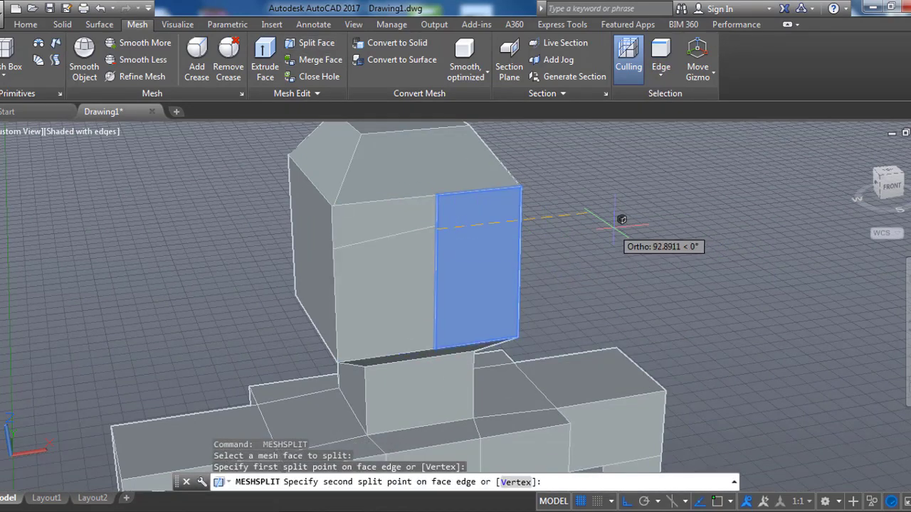
{"action": "left_click", "coordinate": [621, 219]}
Select a vertex on the head's left edge, then cancel the stretch
{"action": "scroll", "coordinate": [533, 197], "scroll_direction": "up", "scroll_amount": 2}
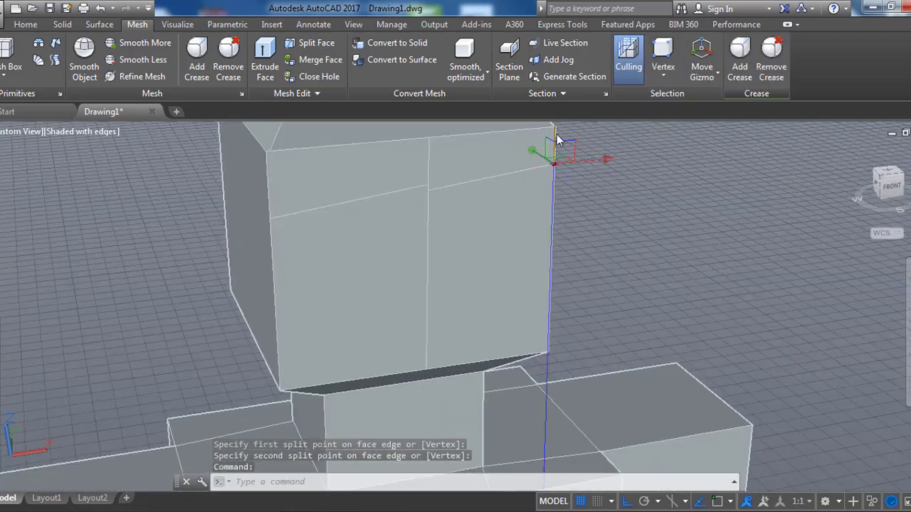
{"action": "key", "text": "Escape"}
{"action": "left_click", "coordinate": [279, 223]}
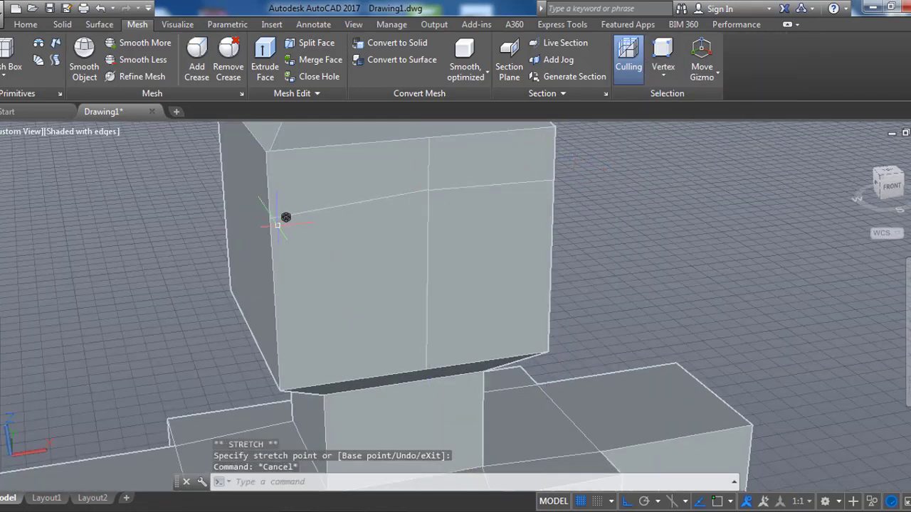
{"action": "key", "text": "Escape"}
{"action": "scroll", "coordinate": [539, 280], "scroll_direction": "down", "scroll_amount": 2}
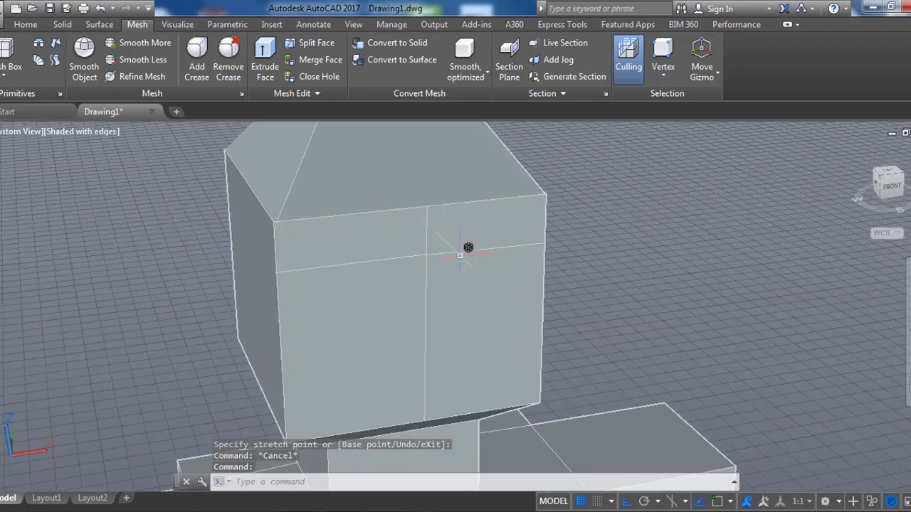
Split the lower front face of the head horizontally with a new edge
{"action": "left_click", "coordinate": [307, 44]}
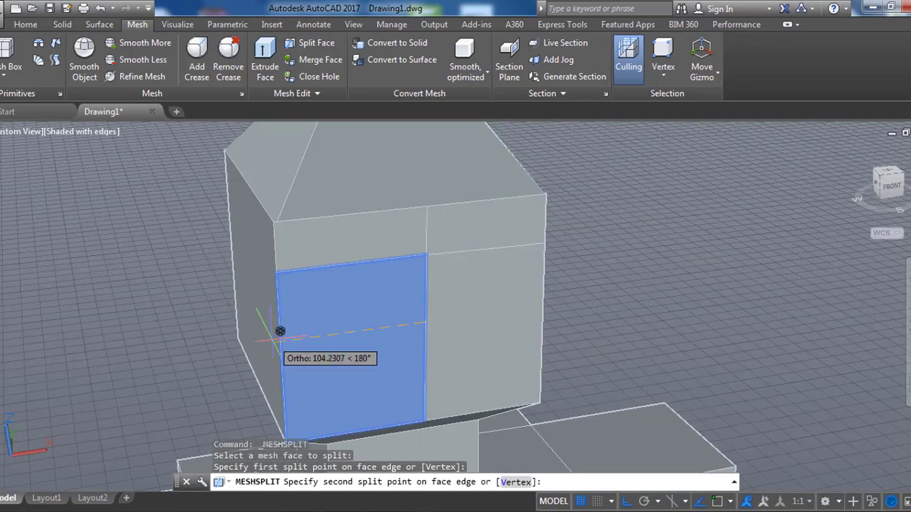
{"action": "key", "text": "Escape"}
{"action": "scroll", "coordinate": [481, 301], "scroll_direction": "down", "scroll_amount": 2}
{"action": "scroll", "coordinate": [533, 299], "scroll_direction": "up", "scroll_amount": 1}
{"action": "scroll", "coordinate": [481, 311], "scroll_direction": "down", "scroll_amount": 1}
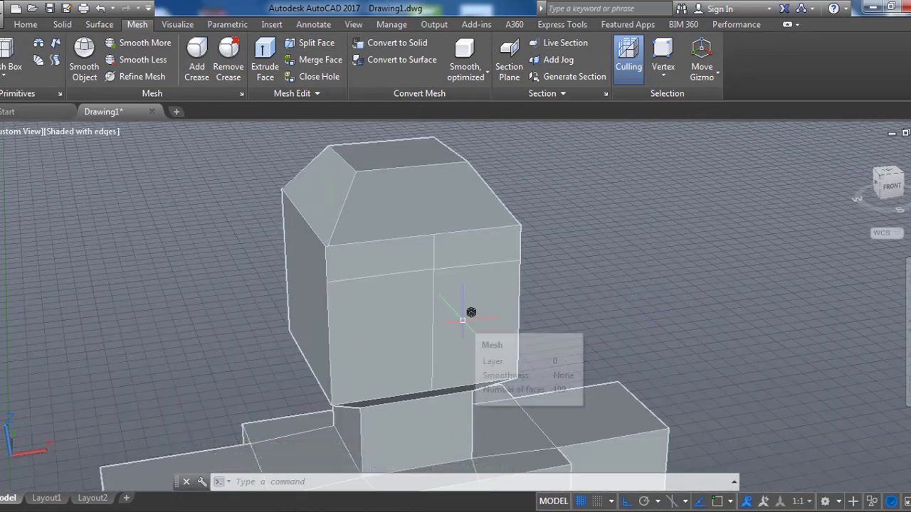
{"action": "key", "text": "Return"}
{"action": "left_click", "coordinate": [332, 342]}
{"action": "left_click", "coordinate": [597, 325]}
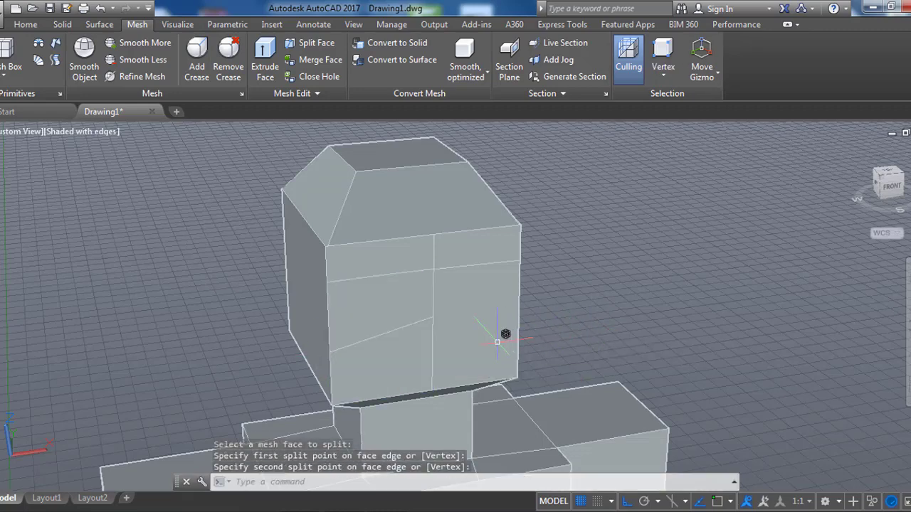
Split the middle-left and middle-right front faces vertically to form a narrow central strip
{"action": "left_click", "coordinate": [432, 317]}
{"action": "key", "text": "Escape"}
{"action": "scroll", "coordinate": [481, 315], "scroll_direction": "up", "scroll_amount": 2}
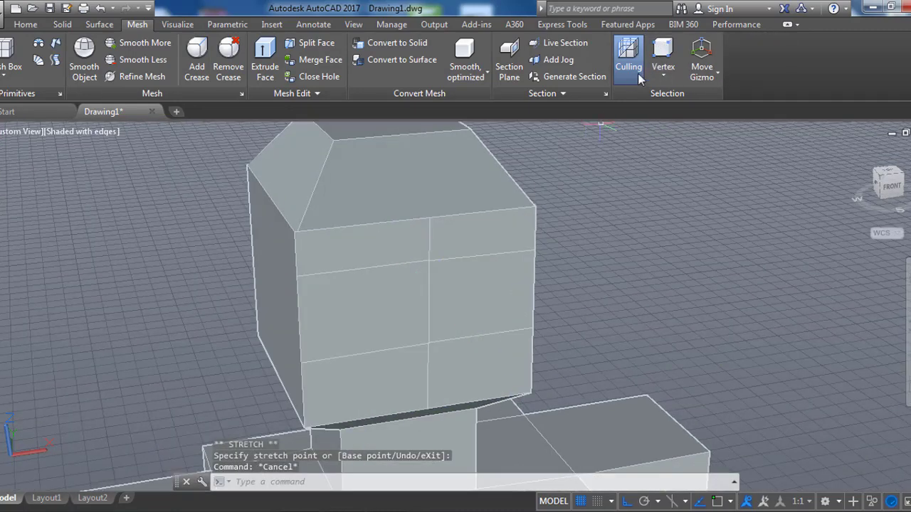
{"action": "left_click", "coordinate": [313, 44]}
{"action": "left_click", "coordinate": [424, 306]}
{"action": "left_click", "coordinate": [406, 266]}
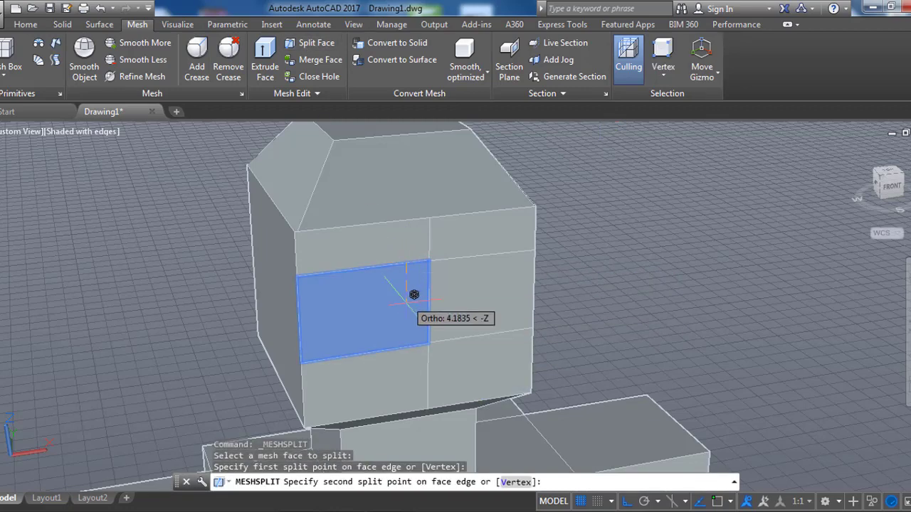
{"action": "left_click", "coordinate": [407, 346]}
{"action": "key", "text": "Return"}
{"action": "left_click", "coordinate": [456, 277]}
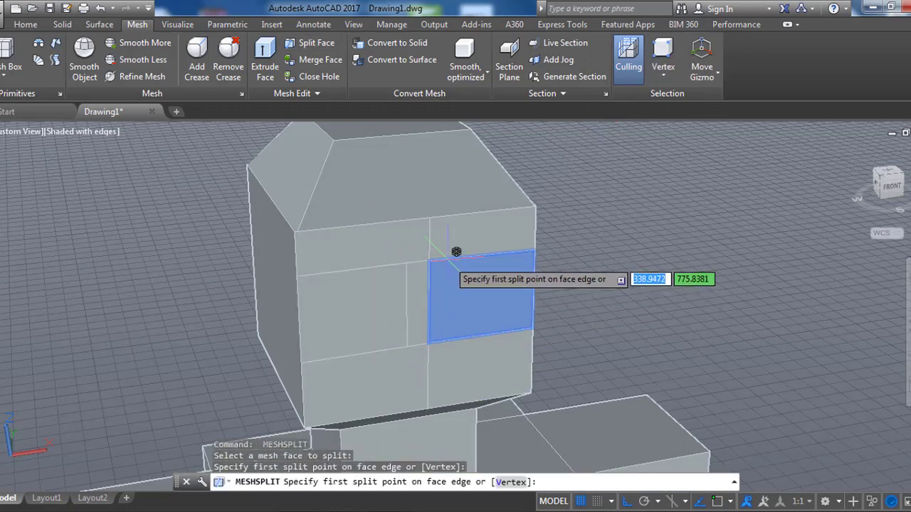
{"action": "left_click", "coordinate": [453, 338]}
{"action": "left_click", "coordinate": [453, 259]}
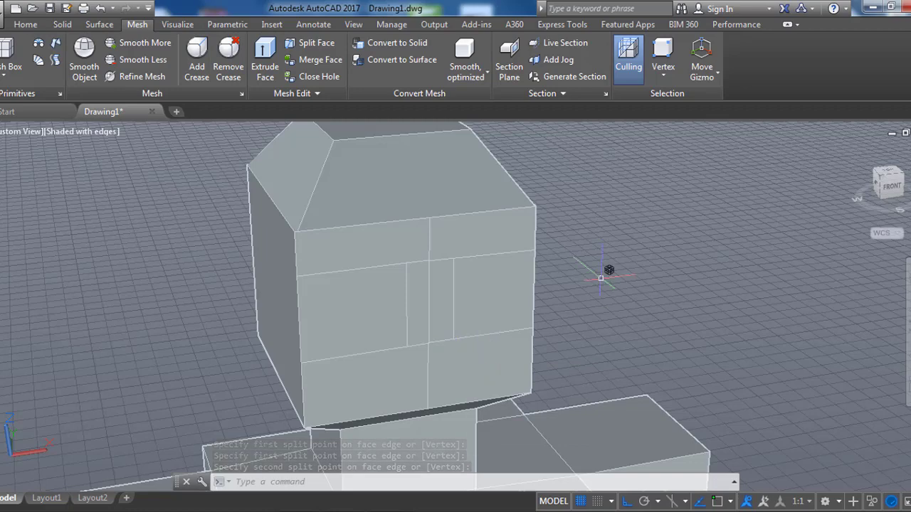
Split the lower-right and lower-left front faces diagonally so their edges meet in a V
{"action": "left_click", "coordinate": [321, 47]}
{"action": "scroll", "coordinate": [459, 350], "scroll_direction": "up", "scroll_amount": 2}
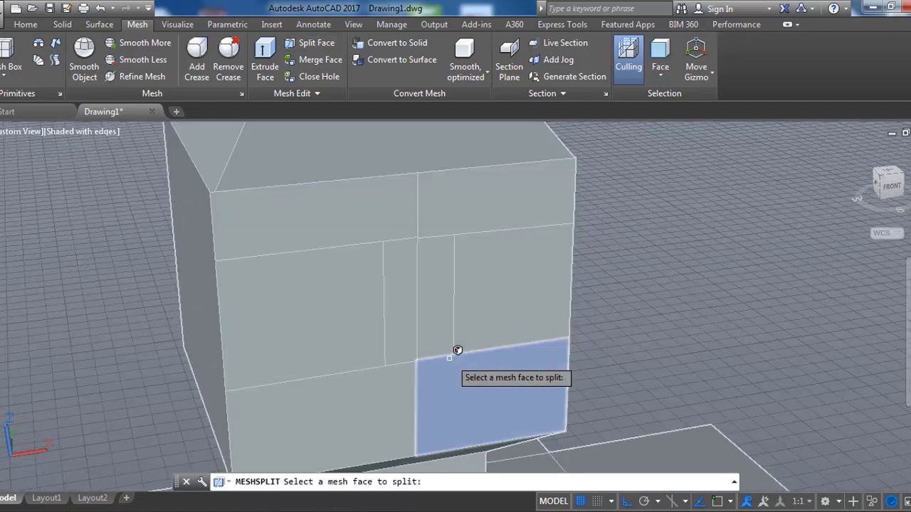
{"action": "scroll", "coordinate": [460, 349], "scroll_direction": "up", "scroll_amount": 1}
{"action": "left_click", "coordinate": [424, 298]}
{"action": "left_click", "coordinate": [456, 267]}
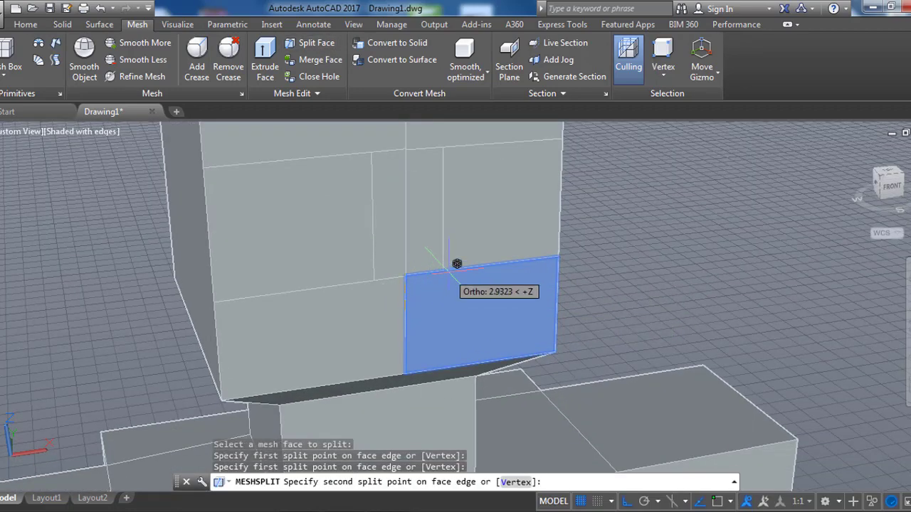
{"action": "left_click", "coordinate": [445, 264]}
{"action": "key", "text": "Return"}
{"action": "left_click", "coordinate": [404, 295]}
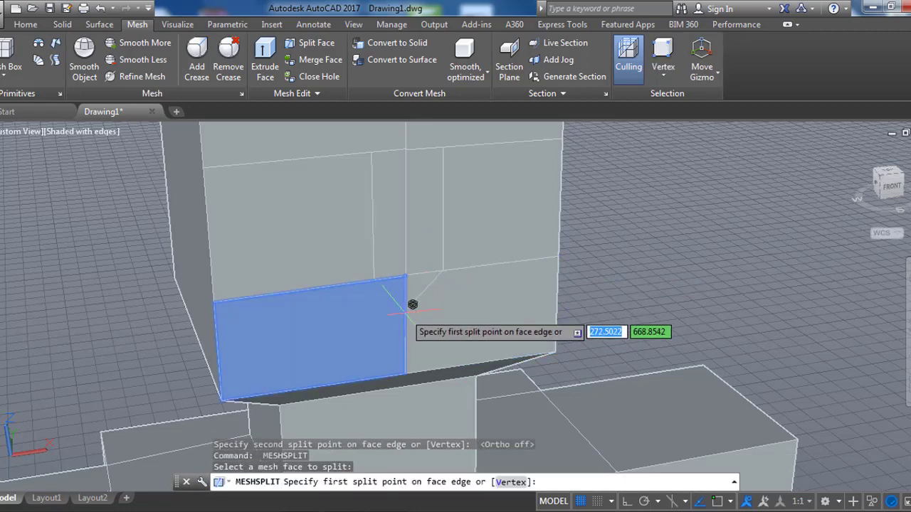
{"action": "left_click", "coordinate": [408, 296]}
{"action": "left_click", "coordinate": [406, 306]}
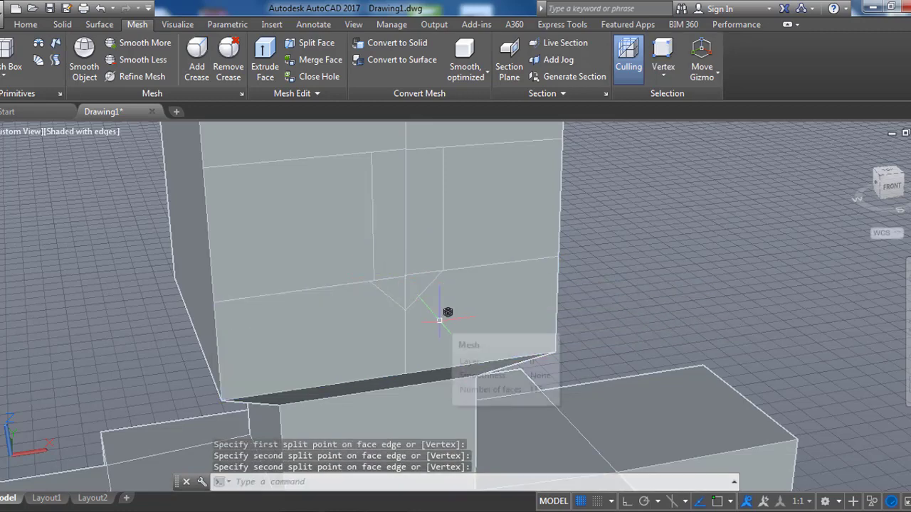
{"action": "middle_click_drag", "start_coordinate": [447, 315], "coordinate": [478, 295], "text": "shift"}
{"action": "scroll", "coordinate": [471, 318], "scroll_direction": "up", "scroll_amount": 1}
Pull a vertex on the head's lower front to the left, reshaping the V
{"action": "scroll", "coordinate": [472, 318], "scroll_direction": "up", "scroll_amount": 5}
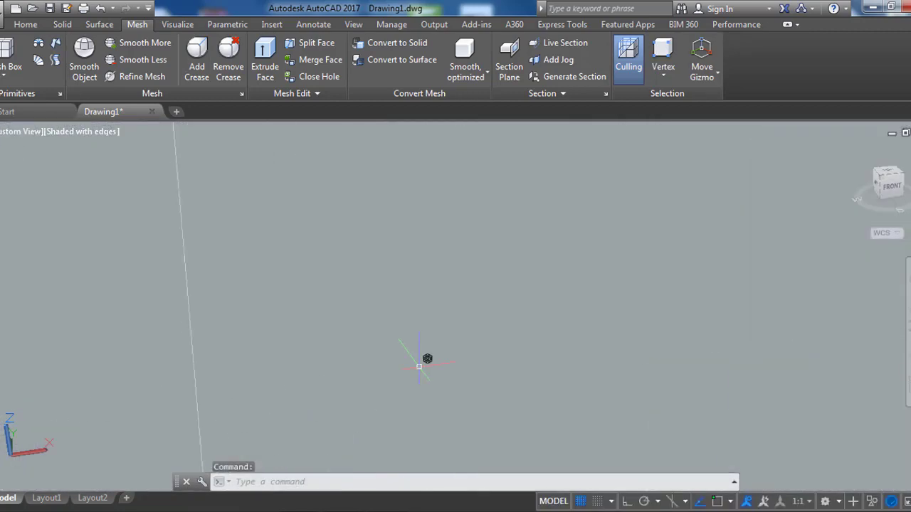
{"action": "middle_click_drag", "start_coordinate": [427, 360], "coordinate": [450, 331]}
{"action": "key", "text": "Escape"}
{"action": "left_click", "coordinate": [384, 313]}
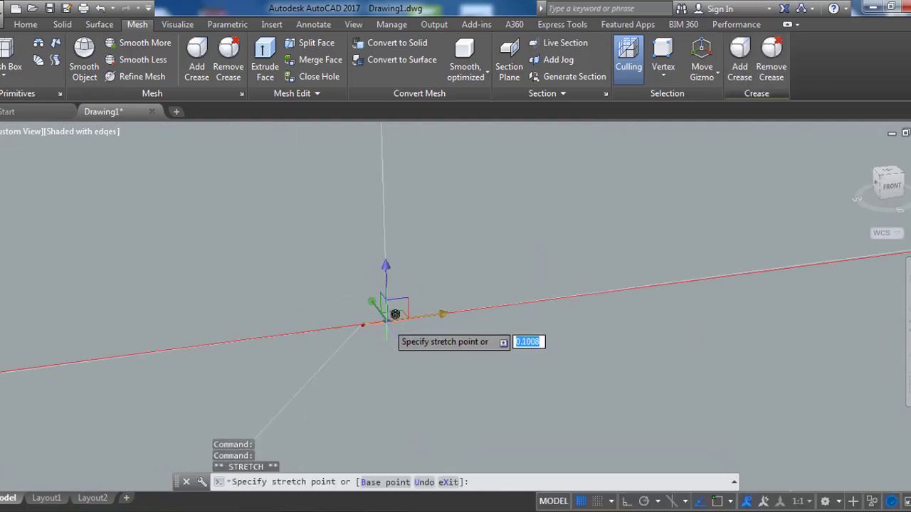
{"action": "key", "text": "Escape"}
{"action": "left_click", "coordinate": [419, 313]}
{"action": "left_click", "coordinate": [419, 313]}
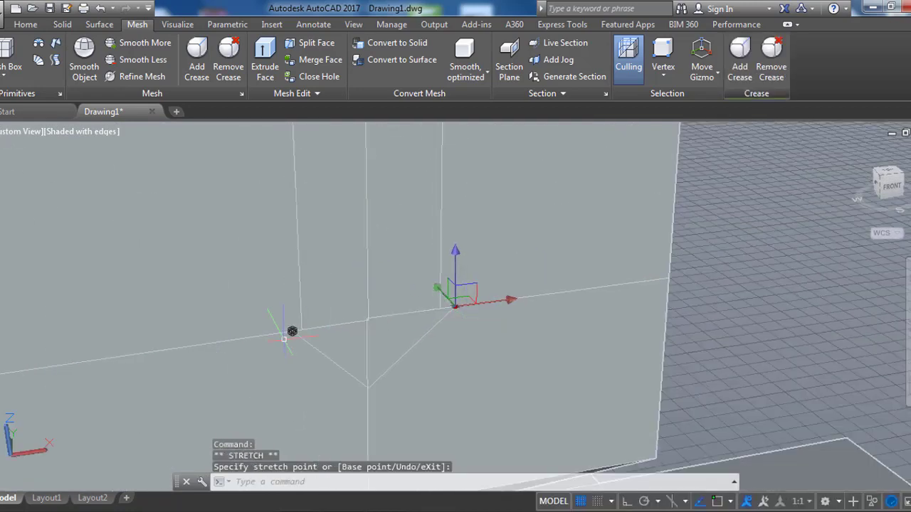
{"action": "left_click", "coordinate": [237, 339]}
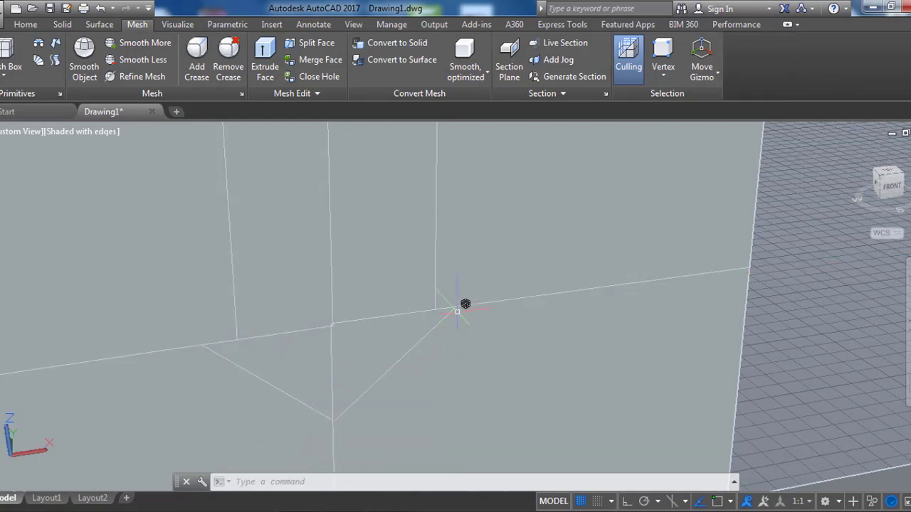
Select a point and an edge near the V, cancelling both without changes
{"action": "left_click", "coordinate": [513, 296]}
{"action": "key", "text": "Escape"}
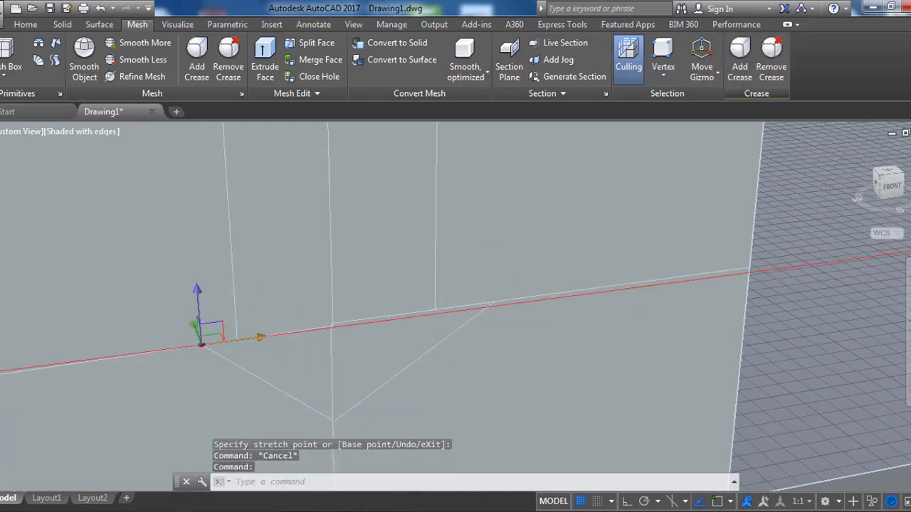
{"action": "key", "text": "Escape"}
{"action": "scroll", "coordinate": [342, 316], "scroll_direction": "up", "scroll_amount": 2}
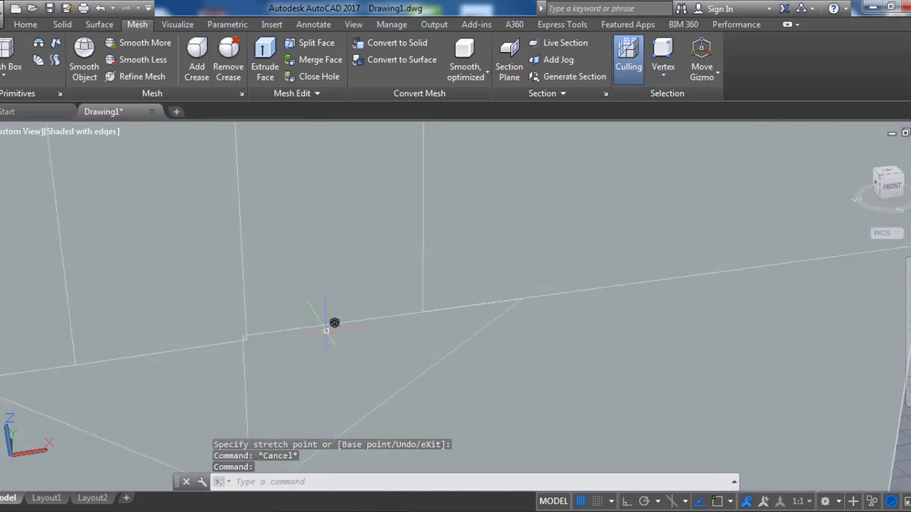
{"action": "left_click", "coordinate": [275, 340]}
{"action": "key", "text": "Escape"}
Orbit to inspect the face edges, then clear selections and remove the sub-object filter
{"action": "mouse_move", "coordinate": [264, 360]}
{"action": "middle_mouse_down", "text": "shift"}
{"action": "mouse_move", "coordinate": [319, 325]}
{"action": "mouse_move", "coordinate": [309, 342]}
{"action": "mouse_move", "coordinate": [279, 297]}
{"action": "middle_mouse_up", "text": "shift"}
{"action": "left_click", "coordinate": [281, 287]}
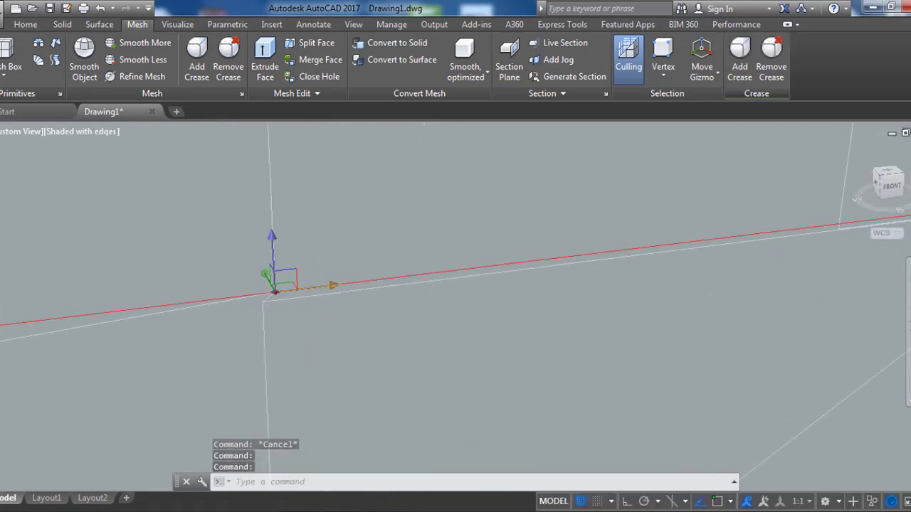
{"action": "left_click", "coordinate": [261, 291]}
{"action": "mouse_move", "coordinate": [252, 237]}
{"action": "middle_mouse_down", "text": "shift"}
{"action": "mouse_move", "coordinate": [299, 333]}
{"action": "mouse_move", "coordinate": [551, 392]}
{"action": "middle_mouse_up", "text": "shift"}
{"action": "key", "text": "Escape"}
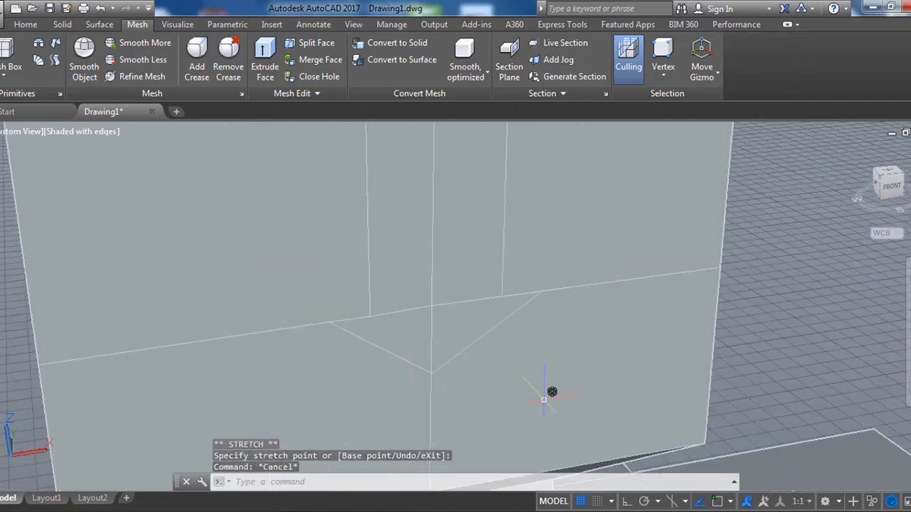
{"action": "key", "text": "ctrl"}
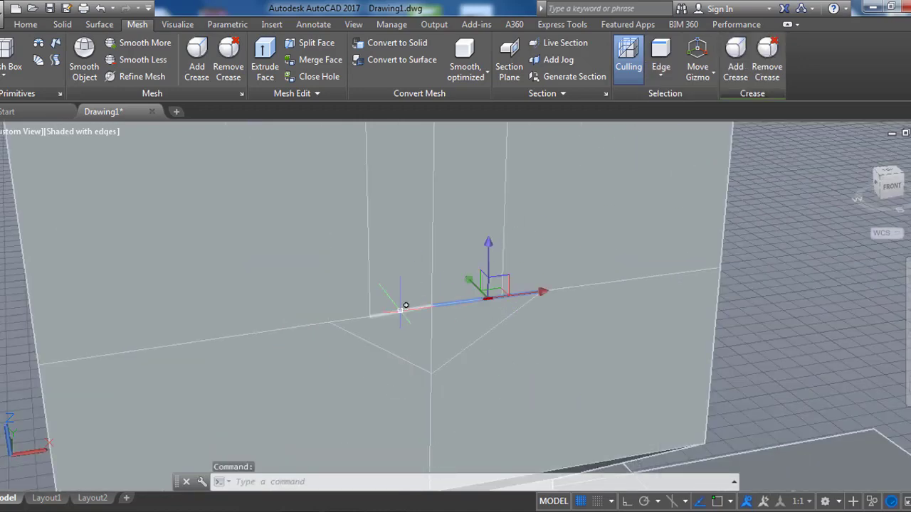
{"action": "key", "text": "Escape"}
{"action": "scroll", "coordinate": [490, 256], "scroll_direction": "up", "scroll_amount": 3}
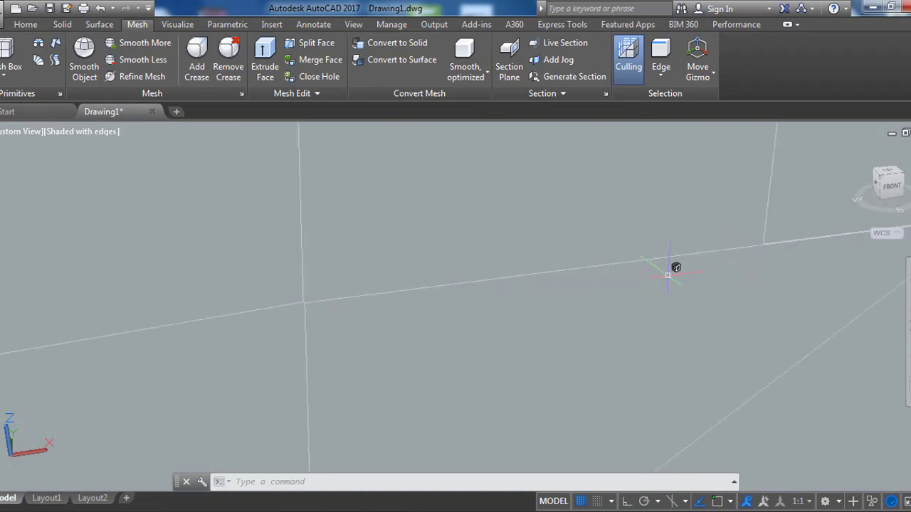
{"action": "key", "text": "Escape"}
{"action": "key", "text": "Escape"}
{"action": "scroll", "coordinate": [668, 274], "scroll_direction": "down", "scroll_amount": 5}
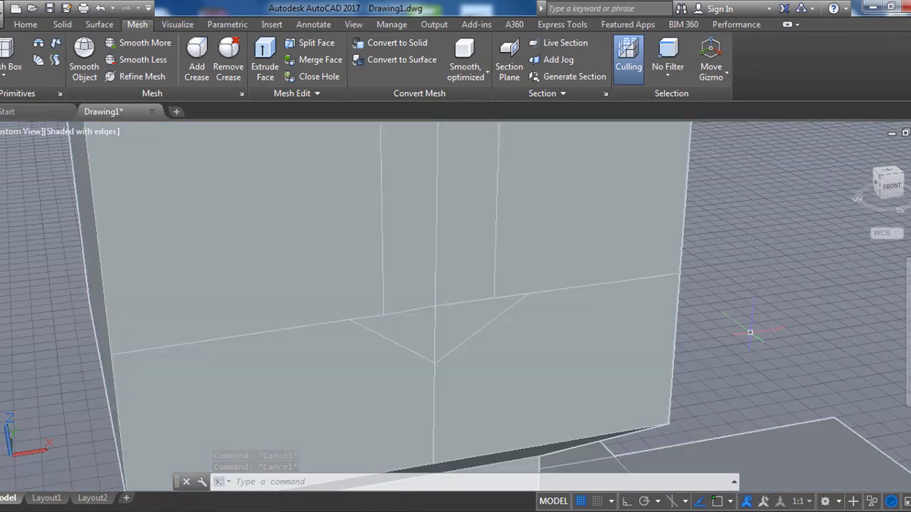
Switch the sub-object filter to vertices and try stretching the vertex at the V's top
{"action": "scroll", "coordinate": [491, 289], "scroll_direction": "up", "scroll_amount": 1}
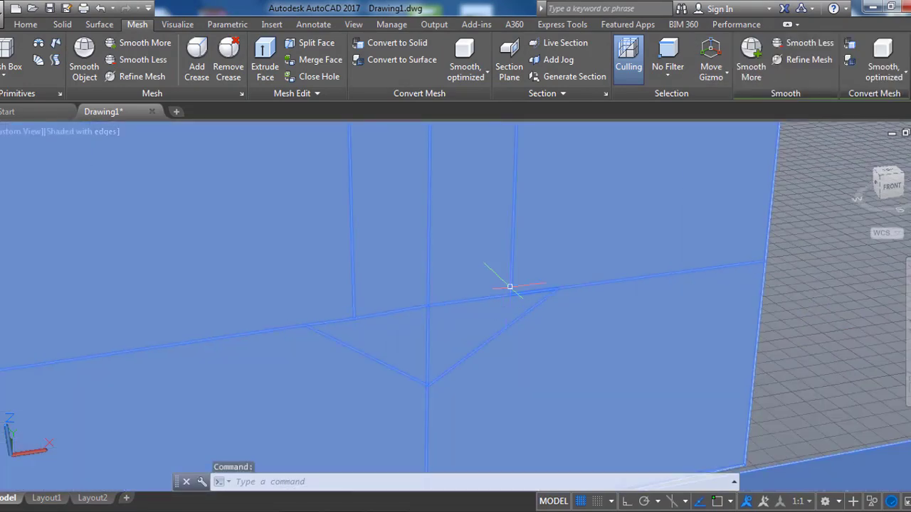
{"action": "left_click", "coordinate": [711, 71]}
{"action": "left_click", "coordinate": [668, 71]}
{"action": "left_click", "coordinate": [665, 125]}
{"action": "left_click", "coordinate": [510, 296]}
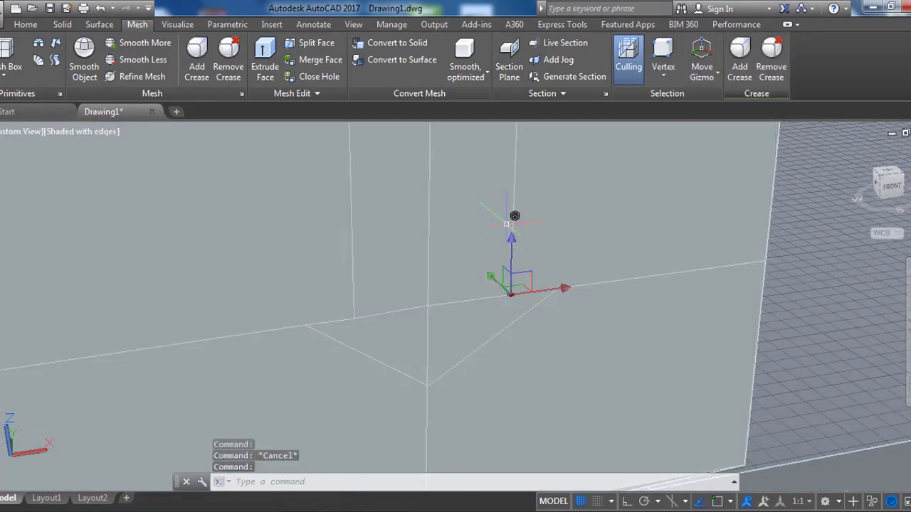
{"action": "key", "text": "Escape"}
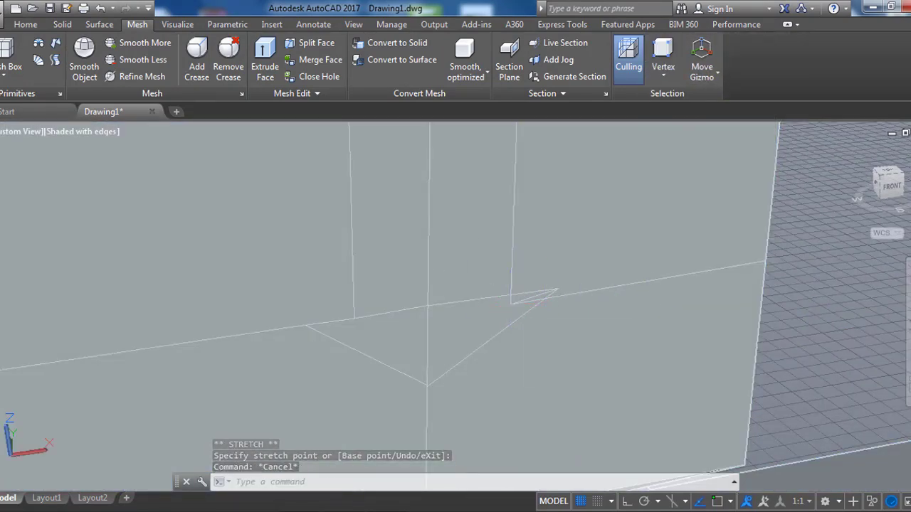
{"action": "left_click", "coordinate": [510, 296]}
{"action": "left_click", "coordinate": [562, 282]}
{"action": "key", "text": "Escape"}
Move the apex vertex of the V slightly higher
{"action": "middle_click_drag", "start_coordinate": [569, 296], "coordinate": [608, 313]}
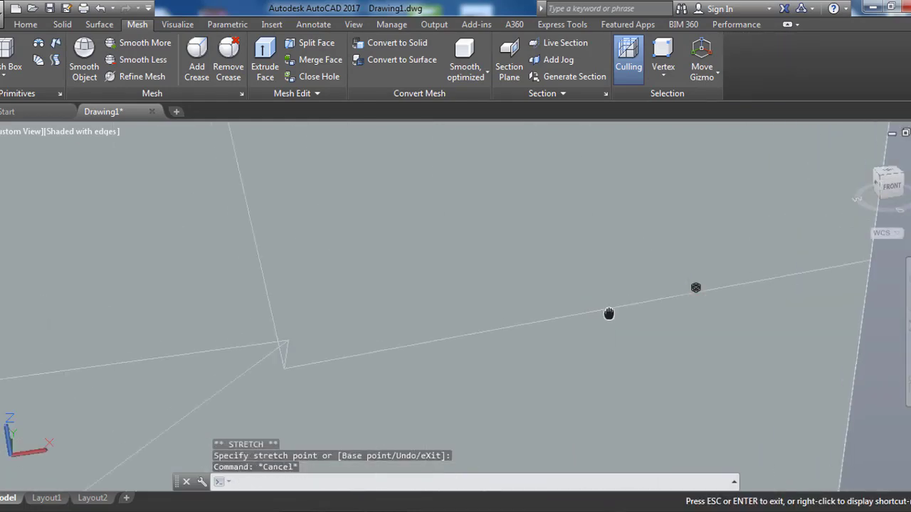
{"action": "key", "text": "Escape"}
{"action": "left_click", "coordinate": [288, 349]}
{"action": "left_click", "coordinate": [285, 316]}
{"action": "left_click", "coordinate": [291, 325]}
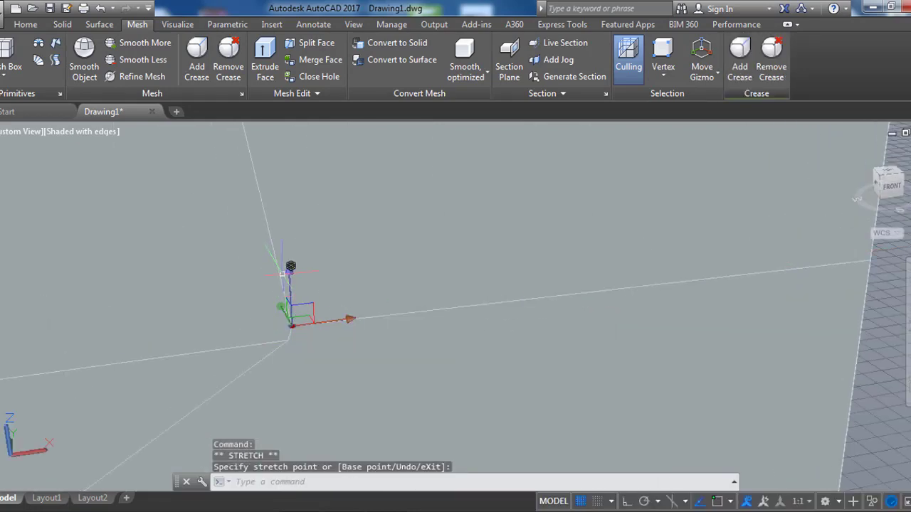
{"action": "key", "text": "Escape"}
{"action": "scroll", "coordinate": [345, 366], "scroll_direction": "down", "scroll_amount": 3}
{"action": "scroll", "coordinate": [406, 311], "scroll_direction": "down", "scroll_amount": 2}
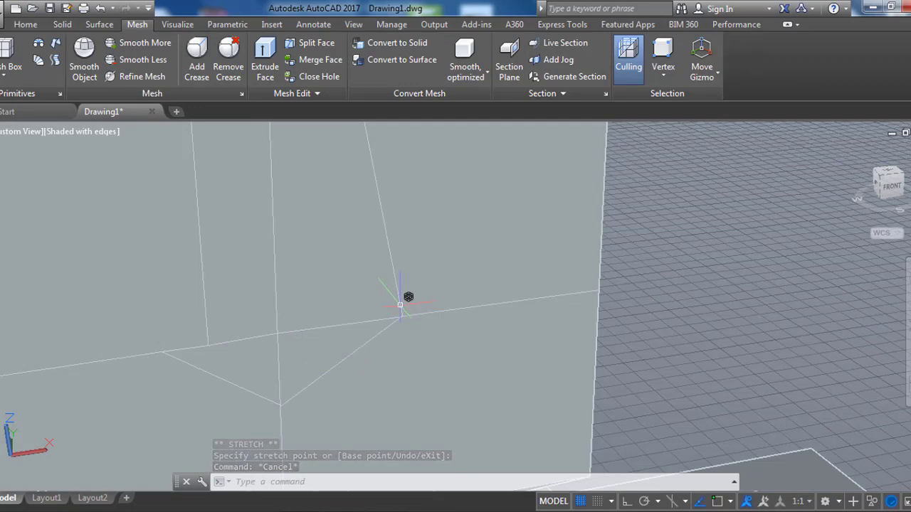
Switch to edges and the rotation gizmo, try rotating the edge above the V, then cancel
{"action": "left_click", "coordinate": [662, 71]}
{"action": "left_click", "coordinate": [669, 161]}
{"action": "left_click", "coordinate": [381, 206]}
{"action": "left_click", "coordinate": [701, 71]}
{"action": "left_click", "coordinate": [718, 128]}
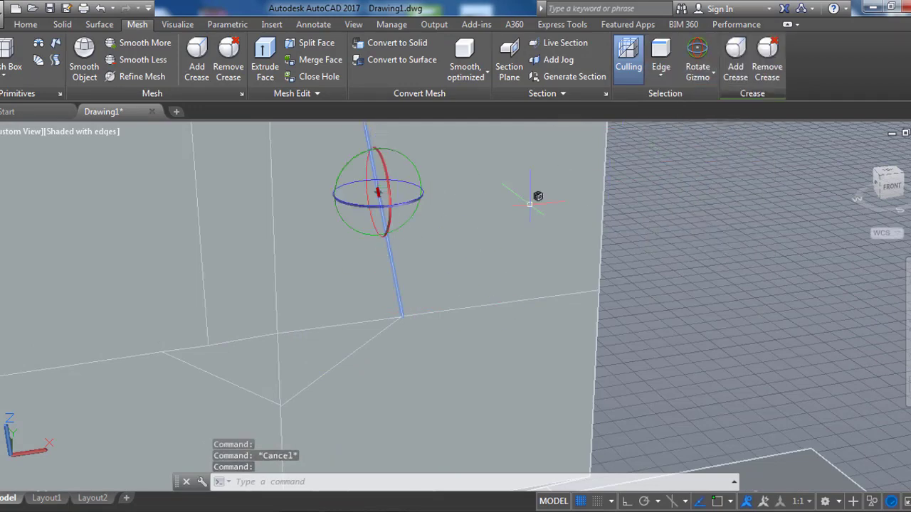
{"action": "left_click", "coordinate": [421, 155]}
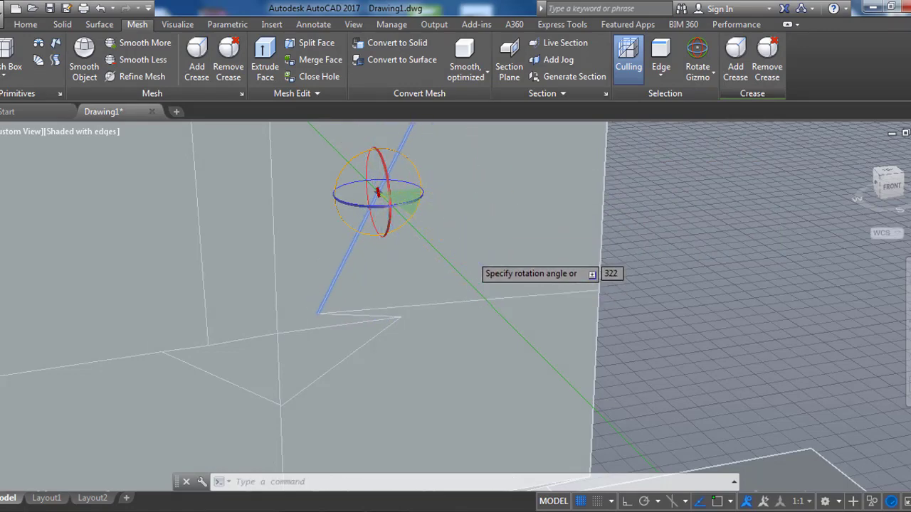
{"action": "key", "text": "Escape"}
{"action": "scroll", "coordinate": [477, 244], "scroll_direction": "down", "scroll_amount": 3}
{"action": "scroll", "coordinate": [374, 315], "scroll_direction": "up", "scroll_amount": 2}
{"action": "scroll", "coordinate": [320, 321], "scroll_direction": "up", "scroll_amount": 3}
{"action": "scroll", "coordinate": [203, 334], "scroll_direction": "up", "scroll_amount": 2}
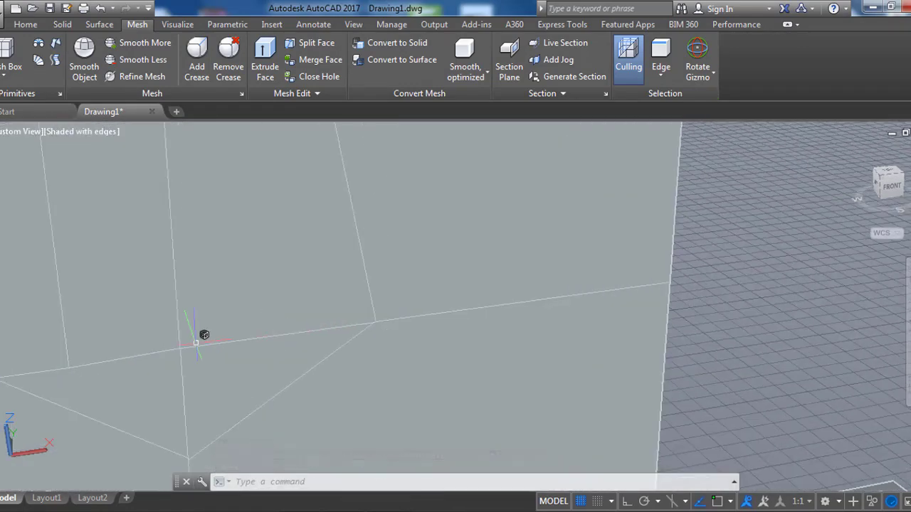
{"action": "middle_click_drag", "start_coordinate": [203, 335], "coordinate": [339, 325]}
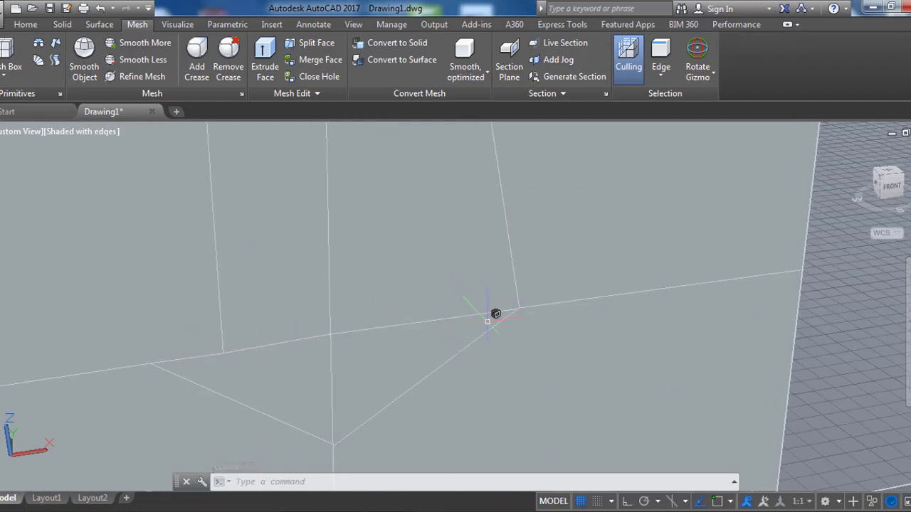
{"action": "scroll", "coordinate": [516, 290], "scroll_direction": "down", "scroll_amount": 5}
Merge the selected adjacent faces on the head into one face
{"action": "left_click", "coordinate": [311, 59]}
{"action": "left_click", "coordinate": [445, 270]}
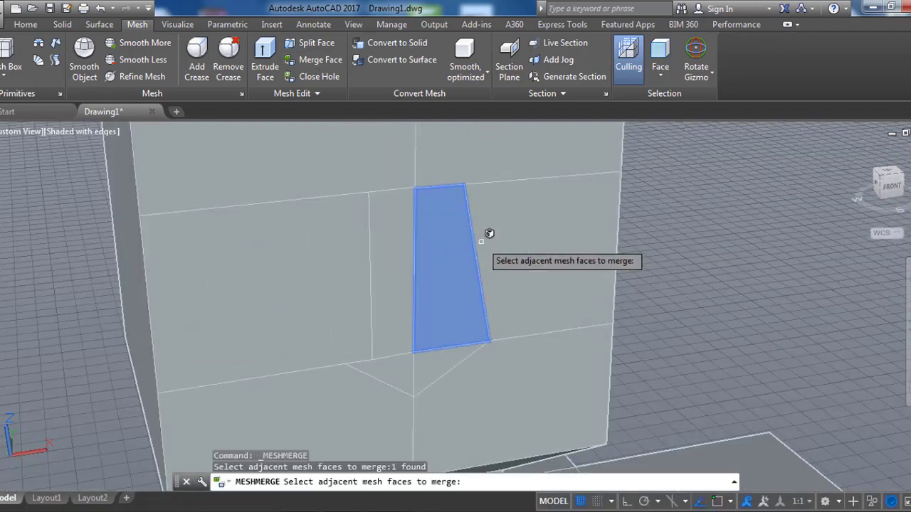
{"action": "left_click", "coordinate": [498, 270]}
{"action": "key", "text": "Return"}
Split a front face of the head with a new vertical edge
{"action": "scroll", "coordinate": [478, 344], "scroll_direction": "up", "scroll_amount": 2}
{"action": "left_click", "coordinate": [316, 43]}
{"action": "left_click", "coordinate": [451, 345]}
{"action": "left_click", "coordinate": [446, 361]}
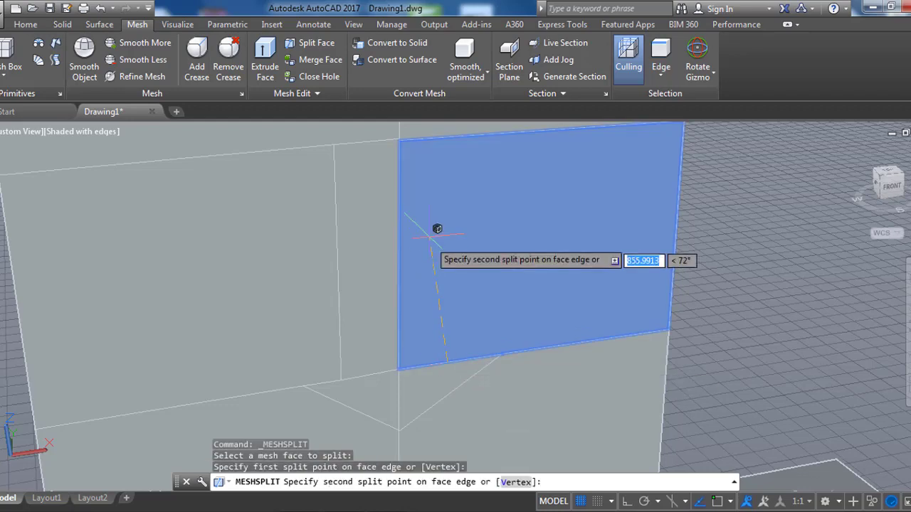
{"action": "left_click", "coordinate": [446, 137]}
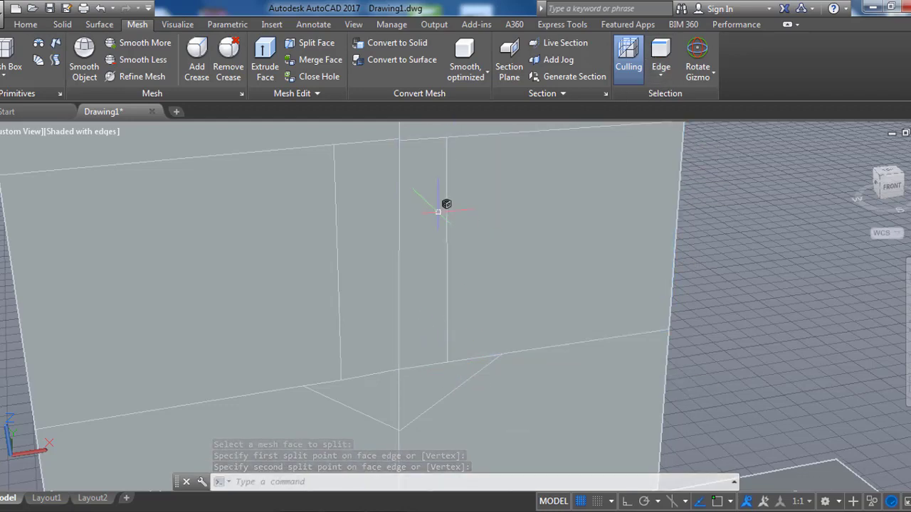
Switch to the Move gizmo and try stretching a head edge, then cancel
{"action": "left_click", "coordinate": [446, 206]}
{"action": "left_click", "coordinate": [713, 74]}
{"action": "left_click", "coordinate": [711, 100]}
{"action": "left_click", "coordinate": [463, 243]}
{"action": "key", "text": "Escape"}
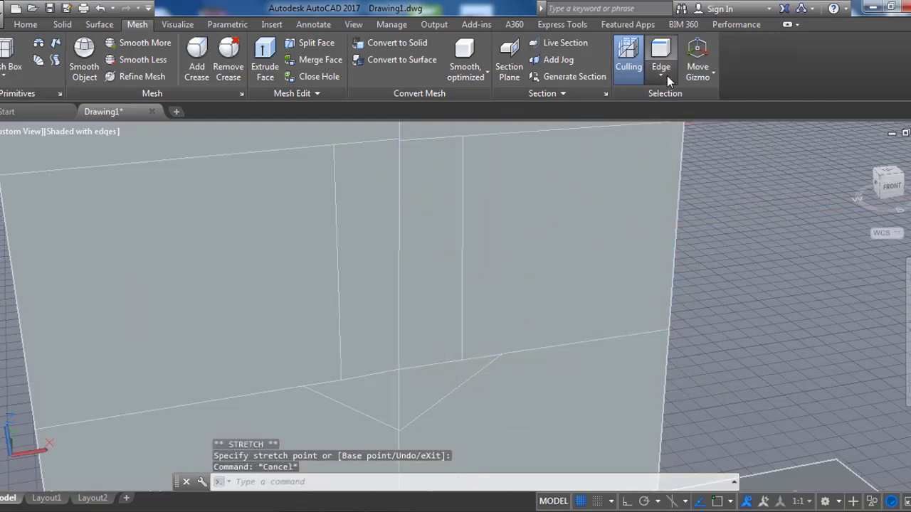
Set the selection filter to edges, pick a head edge and attempt a stretch
{"action": "left_click", "coordinate": [663, 75]}
{"action": "left_click", "coordinate": [683, 128]}
{"action": "left_click", "coordinate": [464, 356]}
{"action": "key", "text": "Escape"}
{"action": "left_click", "coordinate": [663, 76]}
{"action": "left_click", "coordinate": [673, 156]}
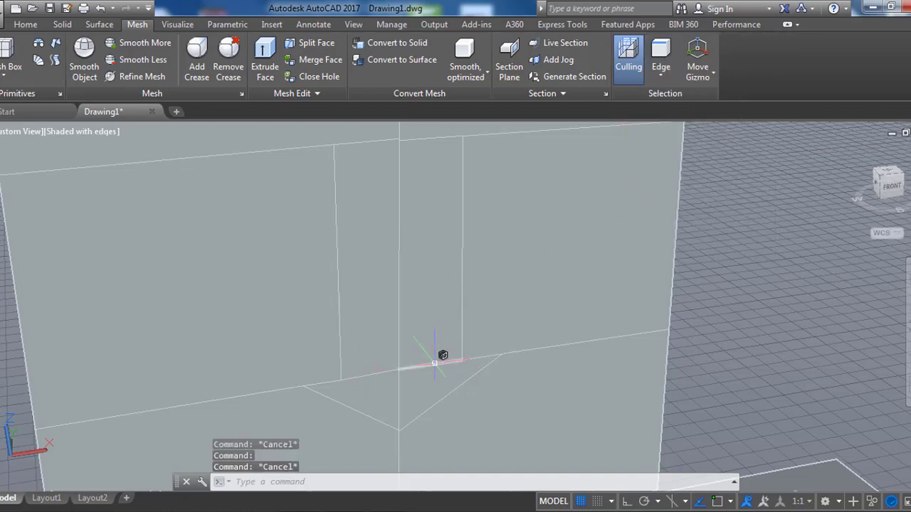
{"action": "left_click", "coordinate": [443, 360]}
{"action": "mouse_move", "coordinate": [443, 366]}
{"action": "middle_mouse_down", "text": "shift"}
{"action": "mouse_move", "coordinate": [456, 335]}
{"action": "mouse_move", "coordinate": [437, 309]}
{"action": "middle_mouse_up", "text": "shift"}
{"action": "left_click", "coordinate": [470, 322]}
{"action": "key", "text": "Escape"}
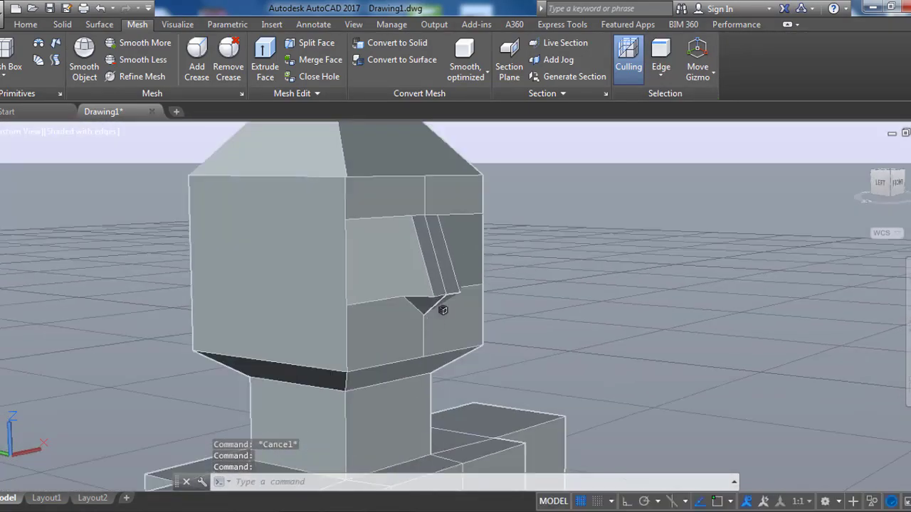
Set the filter to vertices and try stretching the vertex under the nose
{"action": "left_click", "coordinate": [661, 74]}
{"action": "left_click", "coordinate": [683, 127]}
{"action": "left_click", "coordinate": [421, 315]}
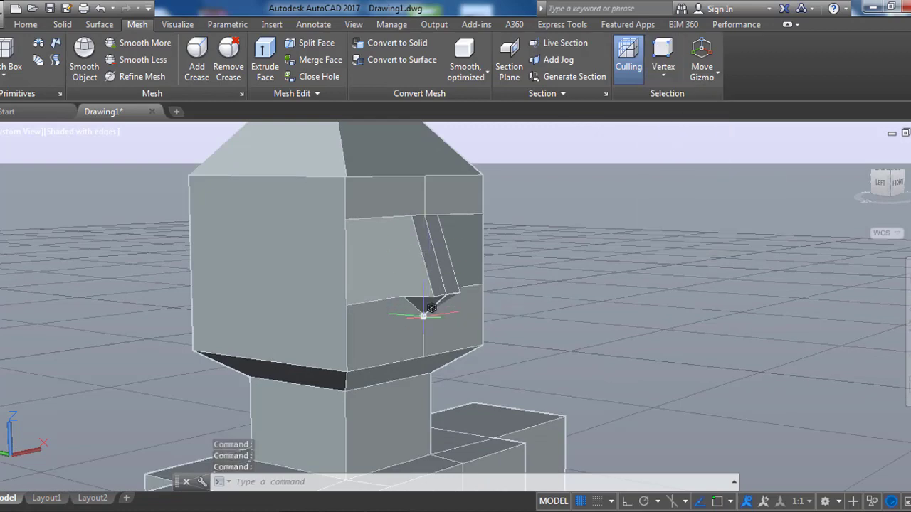
{"action": "scroll", "coordinate": [431, 308], "scroll_direction": "up", "scroll_amount": 3}
{"action": "scroll", "coordinate": [323, 338], "scroll_direction": "up", "scroll_amount": 3}
{"action": "left_click", "coordinate": [310, 346]}
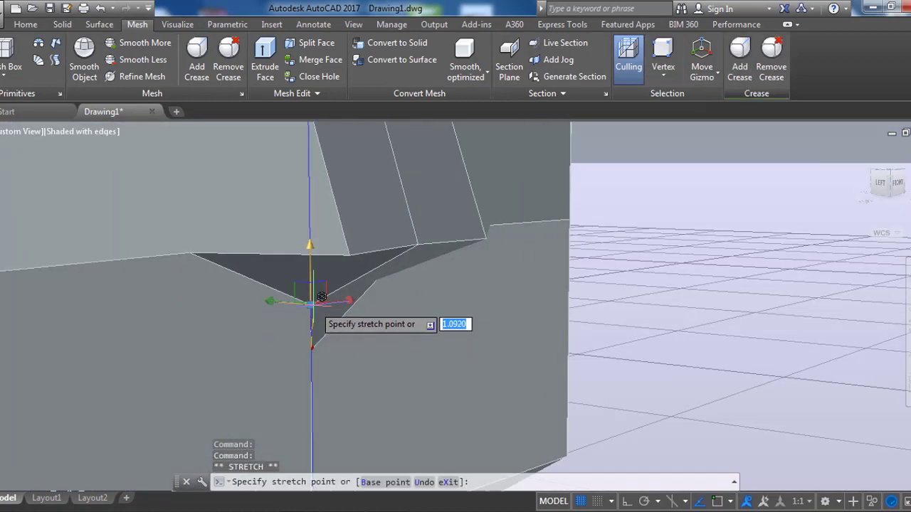
{"action": "key", "text": "Escape"}
{"action": "left_click", "coordinate": [311, 328]}
{"action": "key", "text": "Escape"}
{"action": "scroll", "coordinate": [392, 328], "scroll_direction": "down", "scroll_amount": 5}
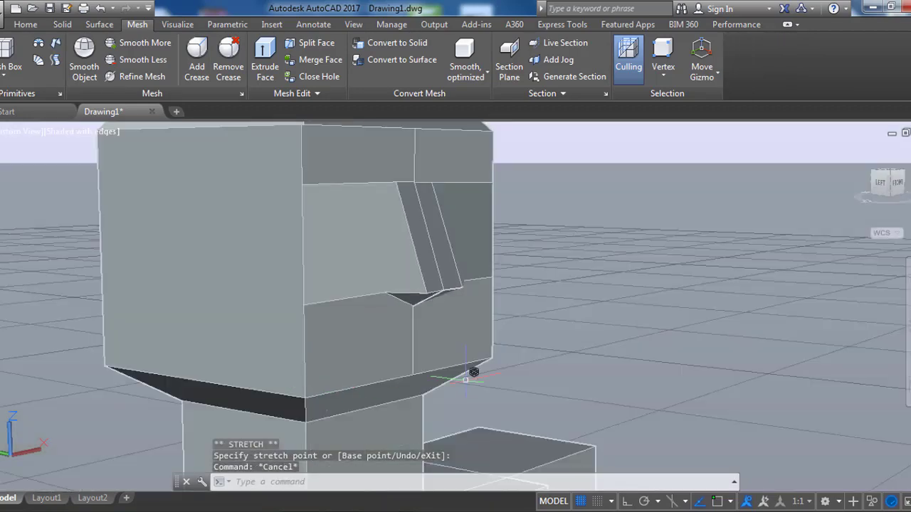
From a front view, stretch a nose edge grip to shift its side edge outward
{"action": "middle_click_drag", "start_coordinate": [472, 370], "coordinate": [380, 368], "text": "shift"}
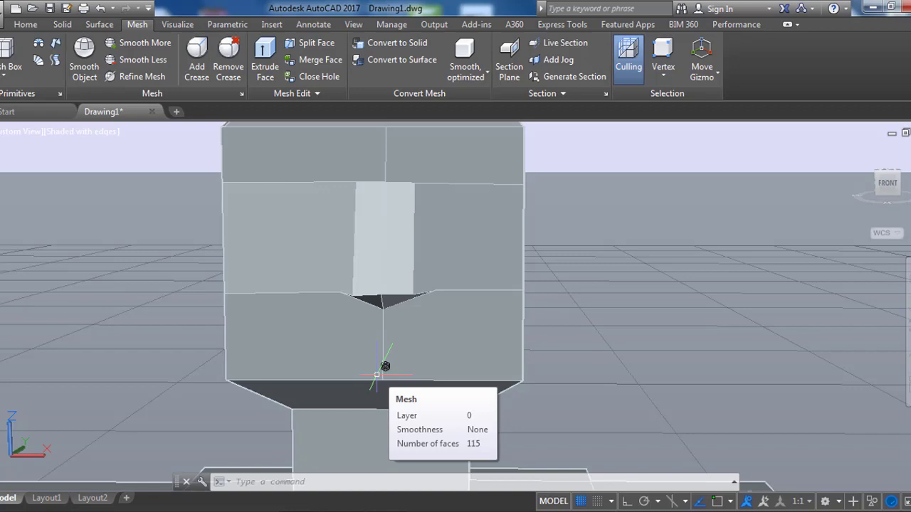
{"action": "scroll", "coordinate": [427, 341], "scroll_direction": "down", "scroll_amount": 2}
{"action": "scroll", "coordinate": [455, 299], "scroll_direction": "up", "scroll_amount": 2}
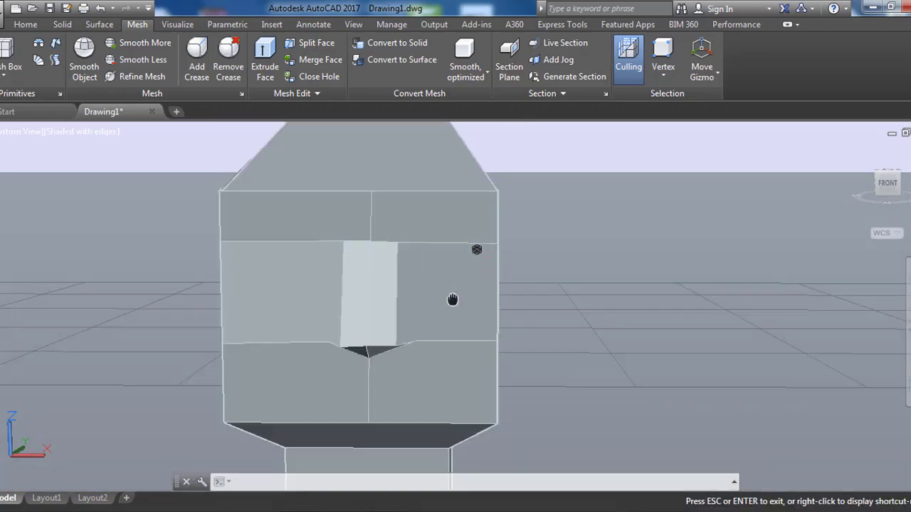
{"action": "scroll", "coordinate": [403, 275], "scroll_direction": "up", "scroll_amount": 3}
{"action": "scroll", "coordinate": [403, 275], "scroll_direction": "up", "scroll_amount": 2}
{"action": "scroll", "coordinate": [403, 275], "scroll_direction": "down", "scroll_amount": 2}
{"action": "scroll", "coordinate": [348, 296], "scroll_direction": "up", "scroll_amount": 2}
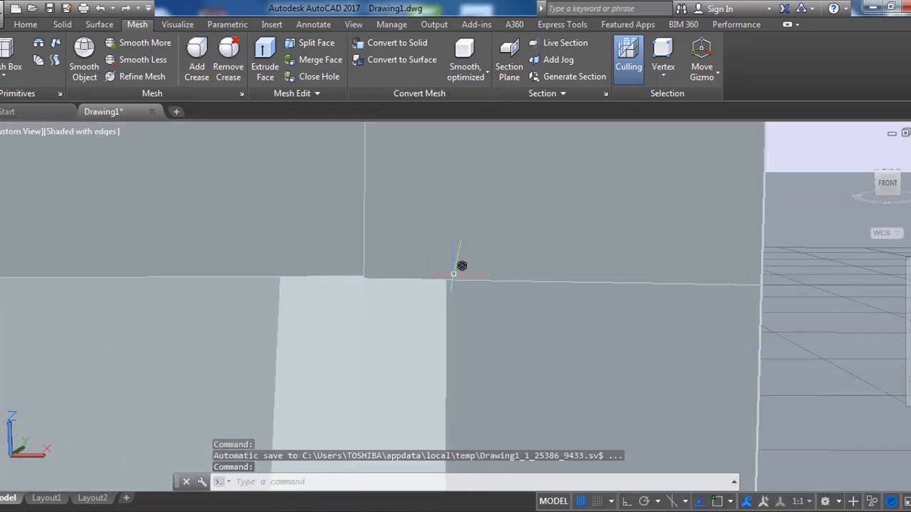
{"action": "left_click", "coordinate": [515, 278]}
{"action": "left_click", "coordinate": [416, 279]}
{"action": "key", "text": "Escape"}
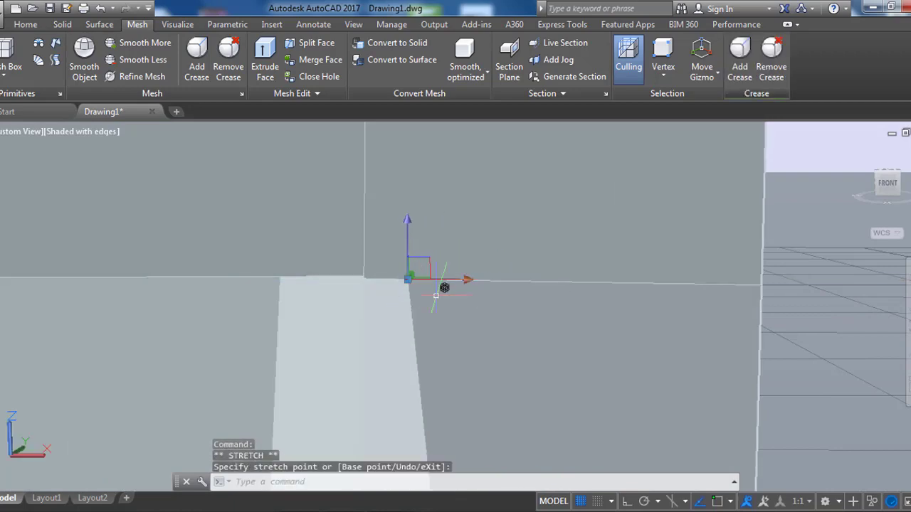
{"action": "key", "text": "Escape"}
{"action": "left_click", "coordinate": [289, 264]}
{"action": "left_click", "coordinate": [324, 278]}
{"action": "key", "text": "Escape"}
Orbit, zoom and pan around the head to check the wedge-shaped nose
{"action": "scroll", "coordinate": [481, 334], "scroll_direction": "down", "scroll_amount": 5}
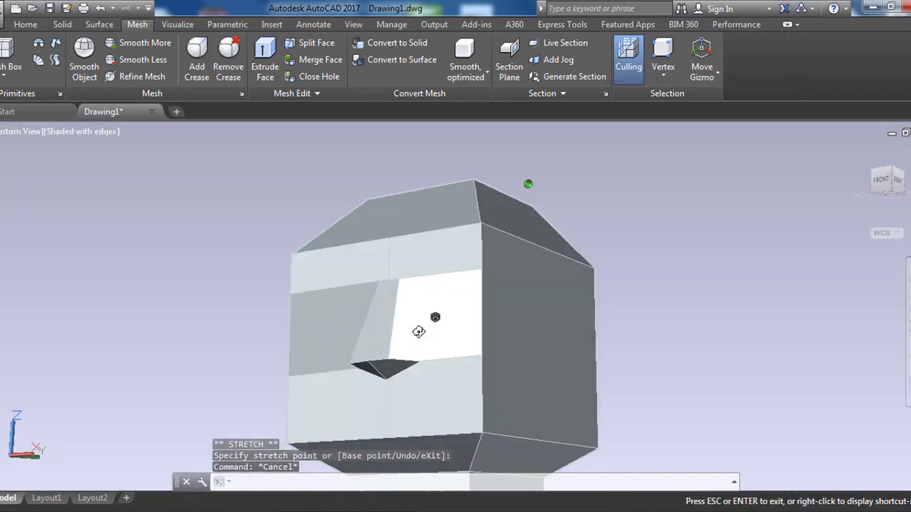
{"action": "middle_click_drag", "start_coordinate": [417, 325], "coordinate": [560, 363], "text": "shift"}
{"action": "scroll", "coordinate": [533, 346], "scroll_direction": "up", "scroll_amount": 2}
{"action": "scroll", "coordinate": [475, 298], "scroll_direction": "up", "scroll_amount": 3}
{"action": "middle_click_drag", "start_coordinate": [476, 297], "coordinate": [525, 321], "text": "shift"}
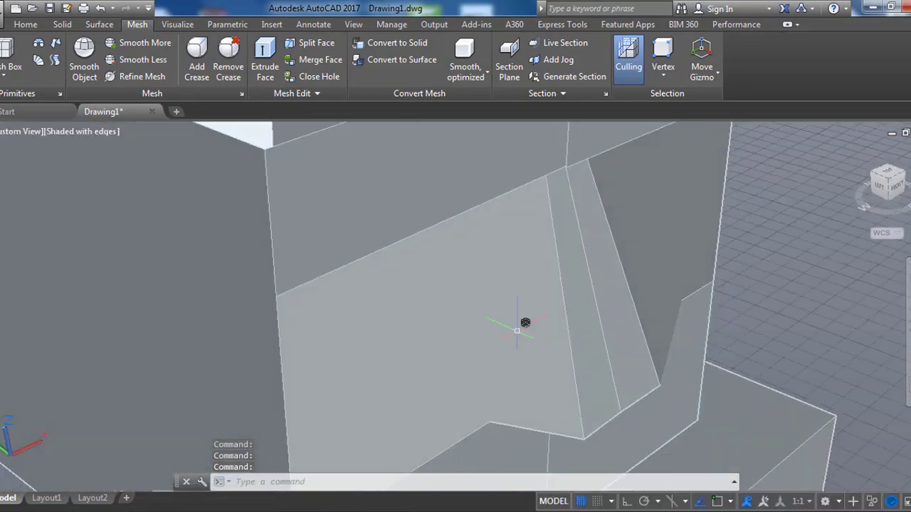
{"action": "scroll", "coordinate": [498, 308], "scroll_direction": "down", "scroll_amount": 4}
{"action": "scroll", "coordinate": [468, 285], "scroll_direction": "up", "scroll_amount": 4}
{"action": "scroll", "coordinate": [478, 281], "scroll_direction": "up", "scroll_amount": 1}
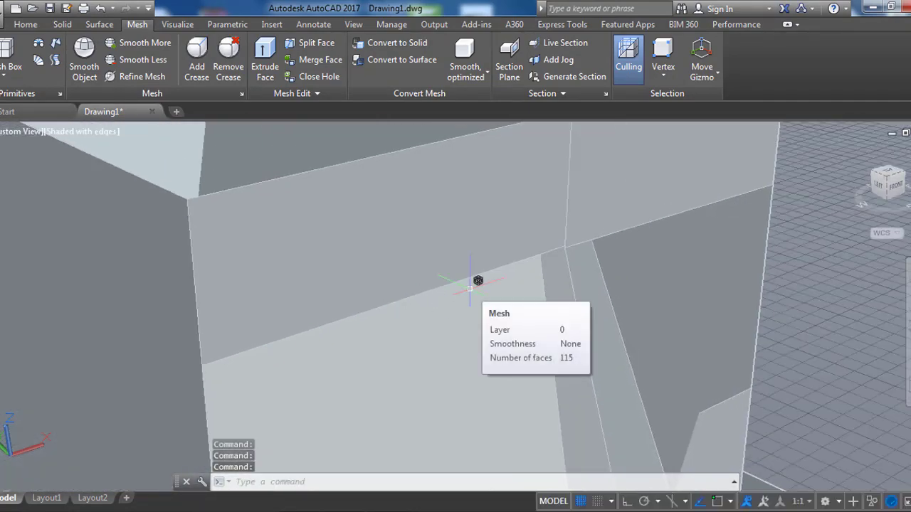
{"action": "scroll", "coordinate": [478, 285], "scroll_direction": "down", "scroll_amount": 4}
{"action": "scroll", "coordinate": [484, 295], "scroll_direction": "down", "scroll_amount": 3}
{"action": "scroll", "coordinate": [392, 307], "scroll_direction": "up", "scroll_amount": 2}
{"action": "mouse_move", "coordinate": [392, 307]}
{"action": "middle_mouse_down"}
{"action": "mouse_move", "coordinate": [346, 315]}
{"action": "mouse_move", "coordinate": [385, 285]}
{"action": "middle_mouse_up"}
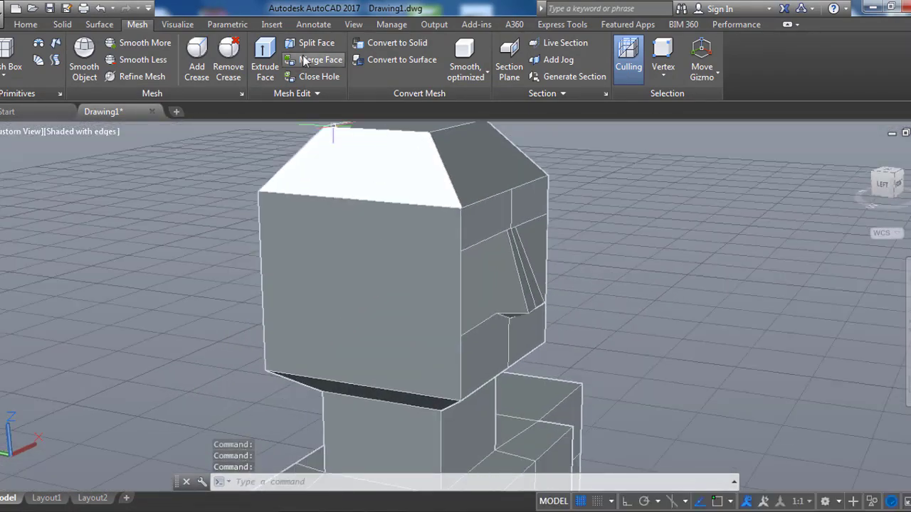
Split the head's side face vertically into narrow strips
{"action": "left_click", "coordinate": [309, 43]}
{"action": "left_click", "coordinate": [355, 235]}
{"action": "left_click", "coordinate": [339, 200]}
{"action": "left_click", "coordinate": [341, 381]}
{"action": "key", "text": "Return"}
{"action": "left_click", "coordinate": [408, 263]}
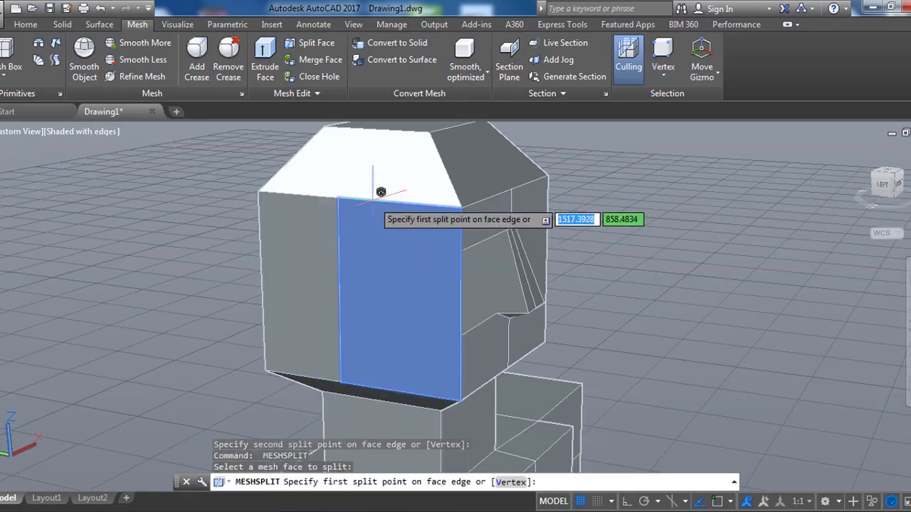
{"action": "left_click", "coordinate": [375, 203]}
{"action": "left_click", "coordinate": [380, 389]}
{"action": "key", "text": "Return"}
{"action": "key", "text": "Escape"}
{"action": "key", "text": "Return"}
Cut horizontal splits across the strips to outline a small rectangular face
{"action": "left_click", "coordinate": [358, 299]}
{"action": "left_click", "coordinate": [341, 314]}
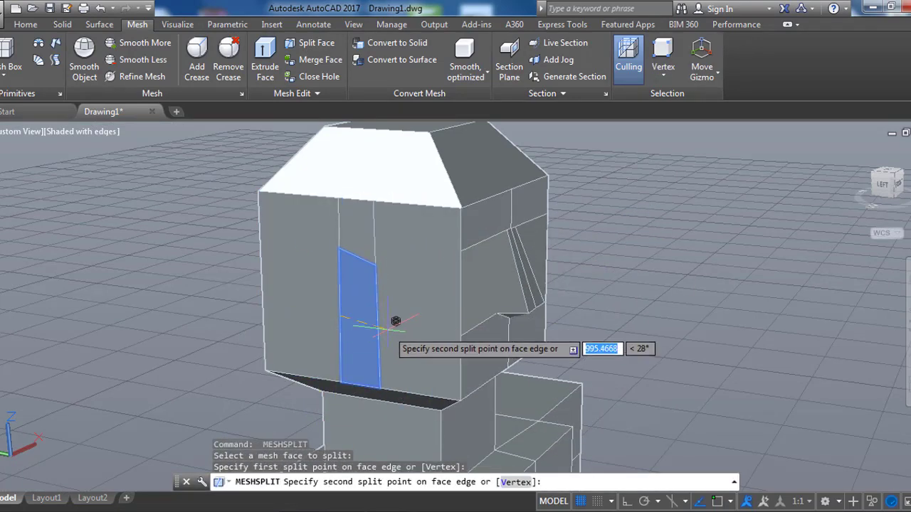
{"action": "left_click", "coordinate": [377, 322]}
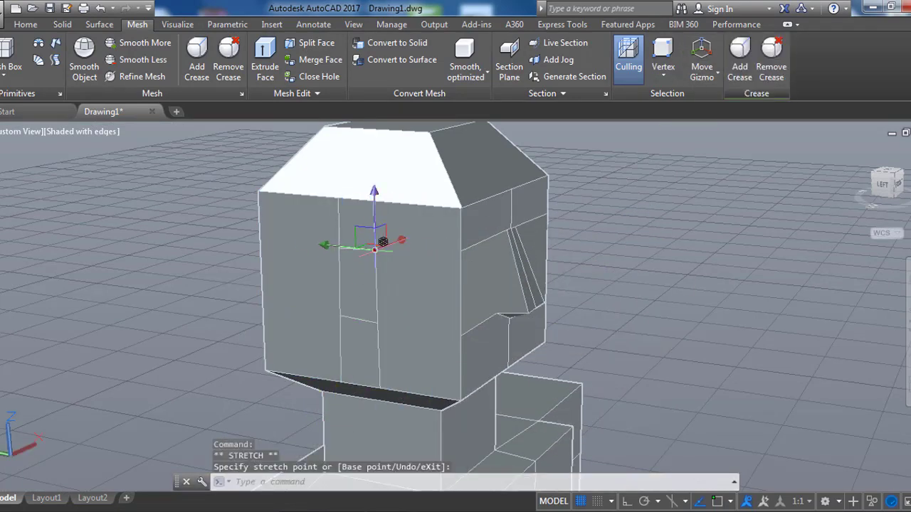
{"action": "key", "text": "Escape"}
{"action": "scroll", "coordinate": [348, 273], "scroll_direction": "up", "scroll_amount": 2}
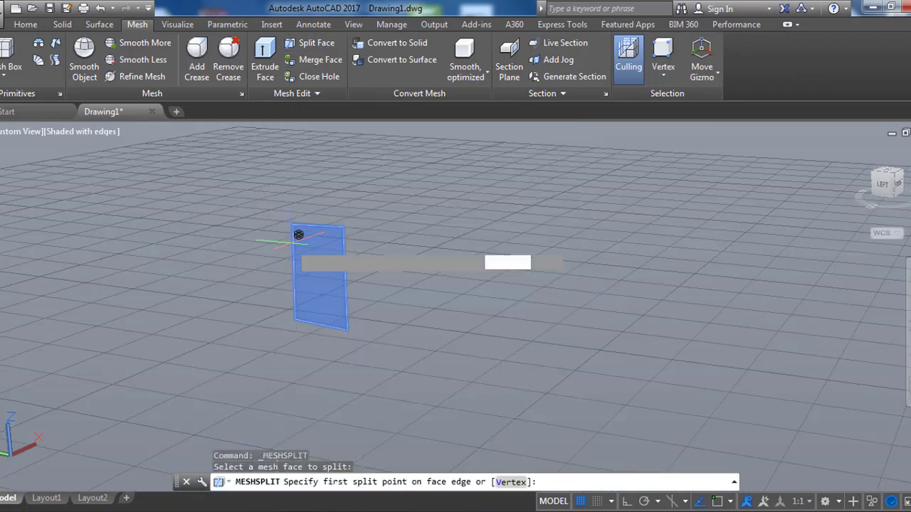
{"action": "left_click", "coordinate": [294, 244]}
{"action": "left_click", "coordinate": [345, 249]}
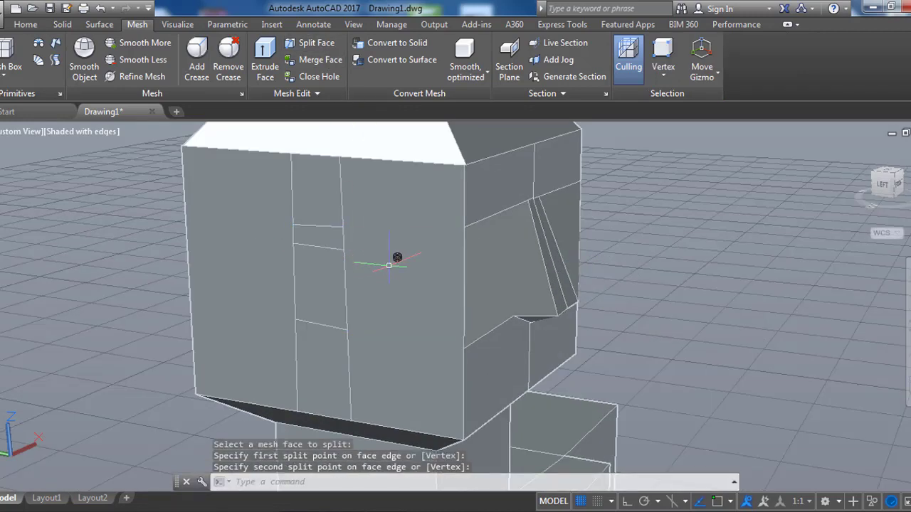
{"action": "left_click", "coordinate": [313, 311]}
{"action": "left_click", "coordinate": [346, 316]}
Extrude the small rectangular face outward to form the first ear block
{"action": "left_click", "coordinate": [313, 60]}
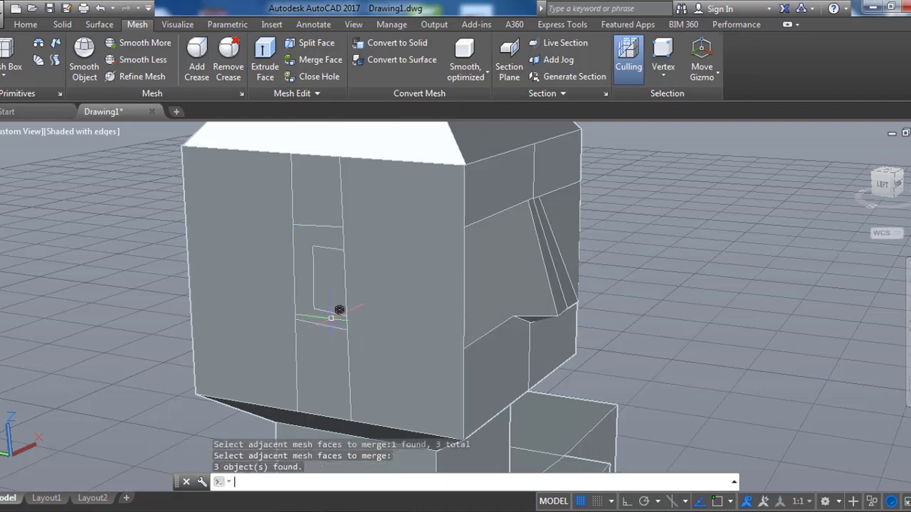
{"action": "left_click", "coordinate": [265, 57]}
{"action": "left_click", "coordinate": [316, 260]}
{"action": "key", "text": "Return"}
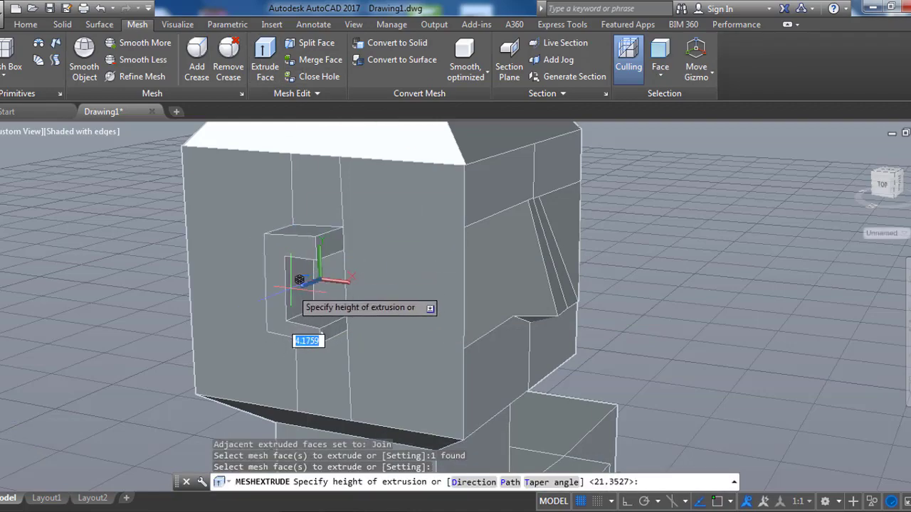
{"action": "mouse_move", "coordinate": [299, 278]}
{"action": "middle_mouse_down", "text": "shift"}
{"action": "mouse_move", "coordinate": [312, 274]}
{"action": "mouse_move", "coordinate": [307, 293]}
{"action": "middle_mouse_up", "text": "shift"}
{"action": "key", "text": "Escape"}
{"action": "scroll", "coordinate": [313, 284], "scroll_direction": "down", "scroll_amount": 5}
Split the head's opposite side face with two vertical edges
{"action": "scroll", "coordinate": [498, 299], "scroll_direction": "down", "scroll_amount": 2}
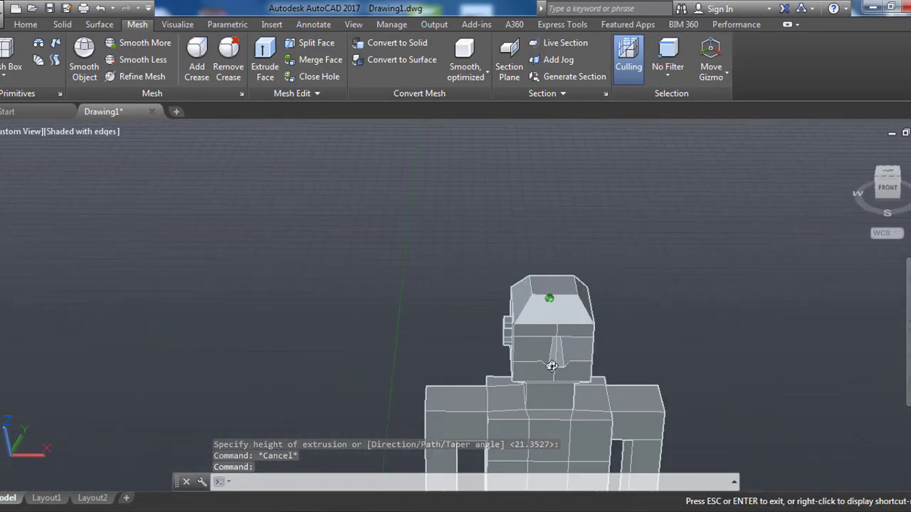
{"action": "scroll", "coordinate": [519, 295], "scroll_direction": "up", "scroll_amount": 2}
{"action": "scroll", "coordinate": [520, 295], "scroll_direction": "up", "scroll_amount": 3}
{"action": "scroll", "coordinate": [498, 285], "scroll_direction": "down", "scroll_amount": 2}
{"action": "left_click", "coordinate": [310, 43]}
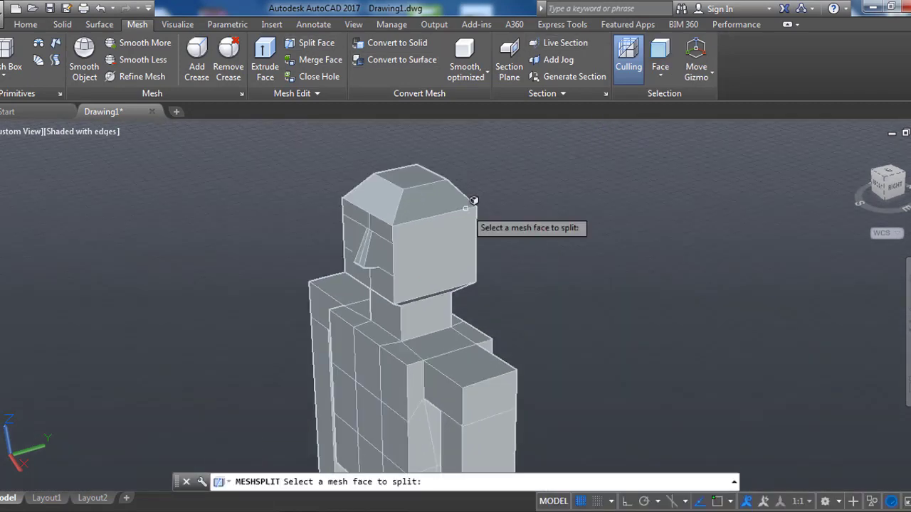
{"action": "scroll", "coordinate": [474, 197], "scroll_direction": "up", "scroll_amount": 3}
{"action": "left_click", "coordinate": [439, 188]}
{"action": "scroll", "coordinate": [440, 189], "scroll_direction": "down", "scroll_amount": 2}
{"action": "left_click", "coordinate": [395, 175]}
{"action": "left_click", "coordinate": [406, 313]}
{"action": "key", "text": "Return"}
{"action": "left_click", "coordinate": [417, 211]}
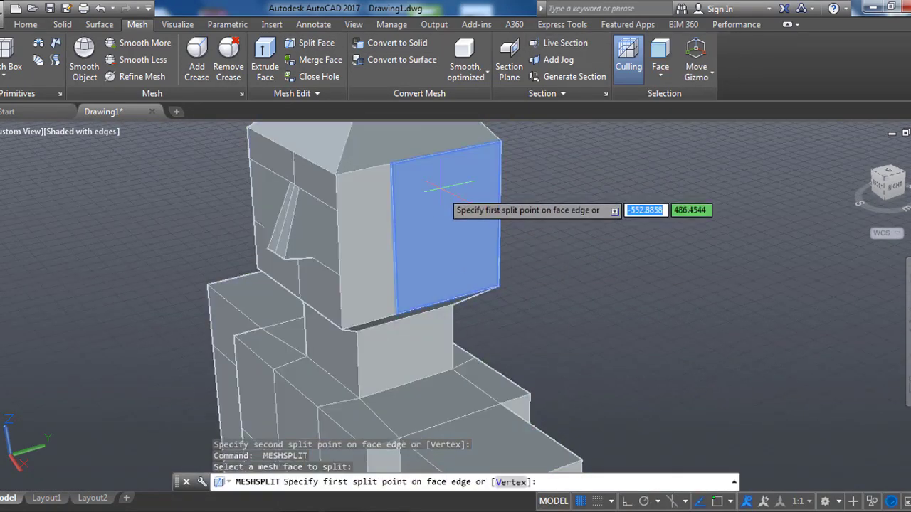
{"action": "left_click", "coordinate": [435, 154]}
{"action": "left_click", "coordinate": [454, 310]}
Add crosswise splits to outline a small inset panel for the second ear
{"action": "key", "text": "Return"}
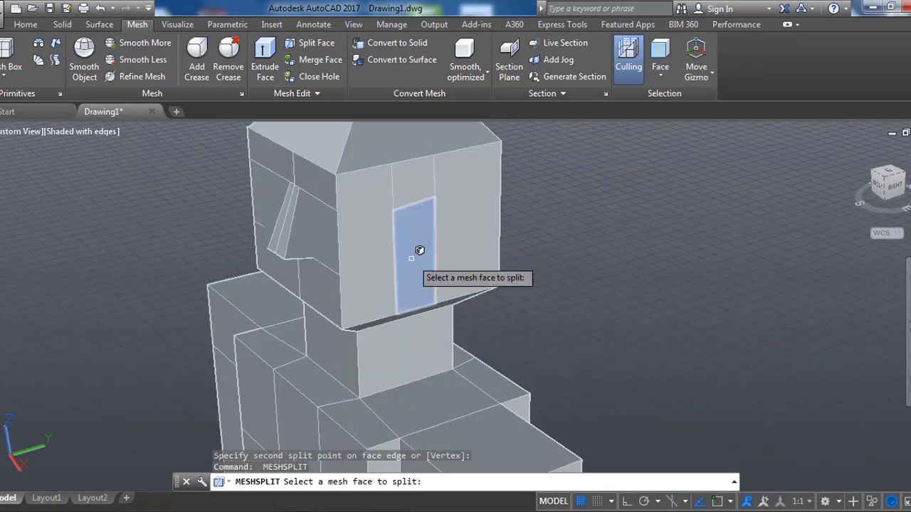
{"action": "scroll", "coordinate": [462, 249], "scroll_direction": "up", "scroll_amount": 3}
{"action": "left_click", "coordinate": [456, 321]}
{"action": "key", "text": "Return"}
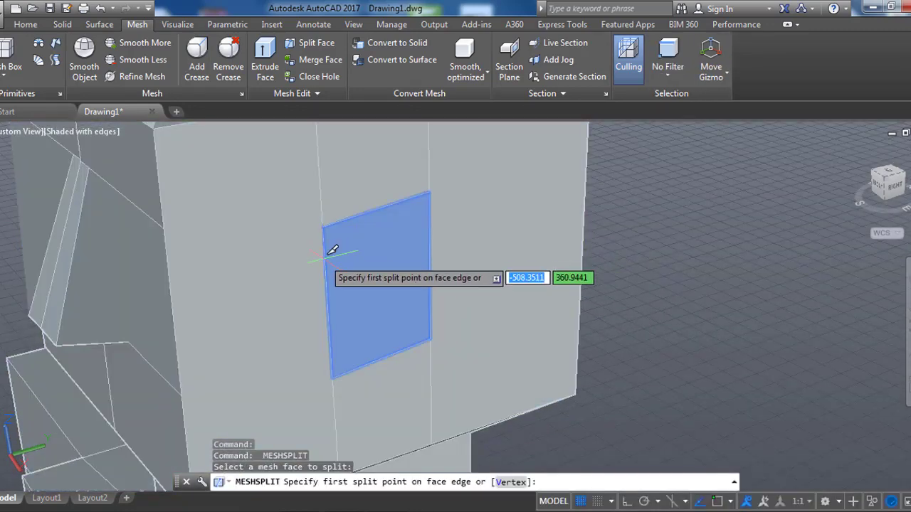
{"action": "left_click", "coordinate": [441, 224]}
{"action": "left_click", "coordinate": [325, 258]}
{"action": "key", "text": "Return"}
{"action": "left_click", "coordinate": [349, 366]}
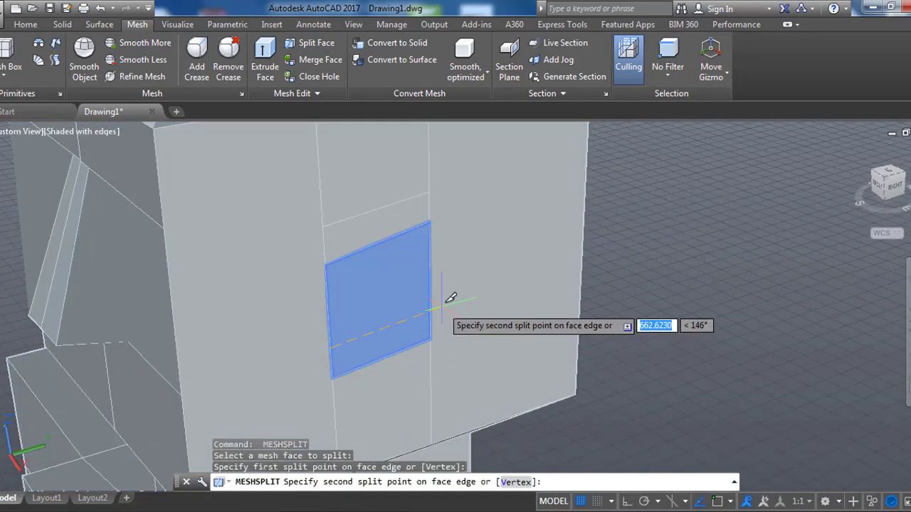
{"action": "left_click", "coordinate": [452, 295]}
{"action": "key", "text": "Return"}
{"action": "left_click", "coordinate": [390, 242]}
Merge the inset panel's faces, start an extrusion and cancel it, then orbit
{"action": "left_click", "coordinate": [412, 315]}
{"action": "left_click", "coordinate": [314, 60]}
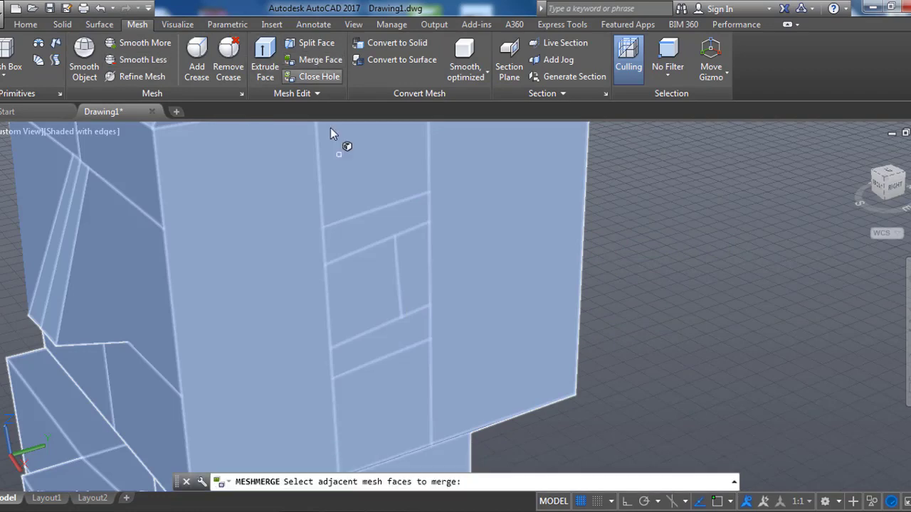
{"action": "left_click", "coordinate": [355, 239]}
{"action": "left_click", "coordinate": [412, 299]}
{"action": "key", "text": "Return"}
{"action": "scroll", "coordinate": [427, 299], "scroll_direction": "down", "scroll_amount": 3}
{"action": "left_click", "coordinate": [265, 59]}
{"action": "left_click", "coordinate": [417, 301]}
{"action": "key", "text": "Return"}
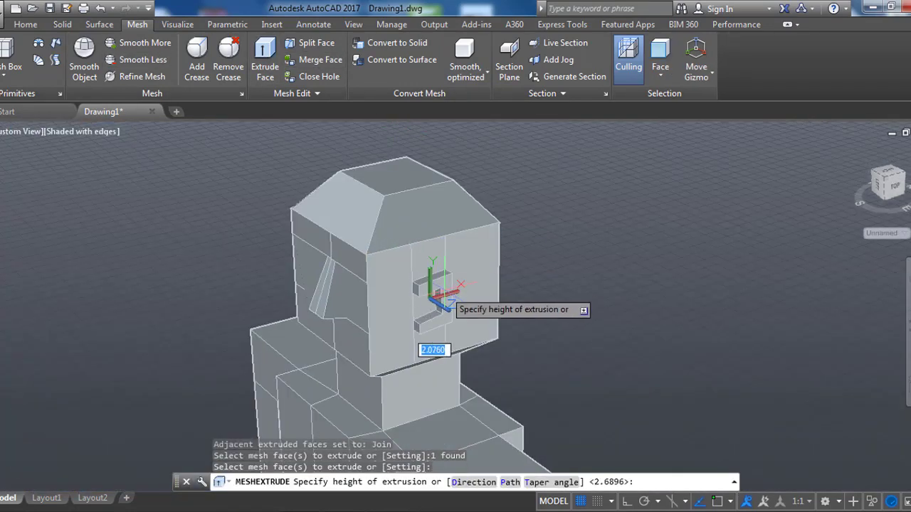
{"action": "key", "text": "Escape"}
{"action": "middle_click_drag", "start_coordinate": [372, 303], "coordinate": [545, 297], "text": "shift"}
{"action": "scroll", "coordinate": [432, 319], "scroll_direction": "down", "scroll_amount": 3}
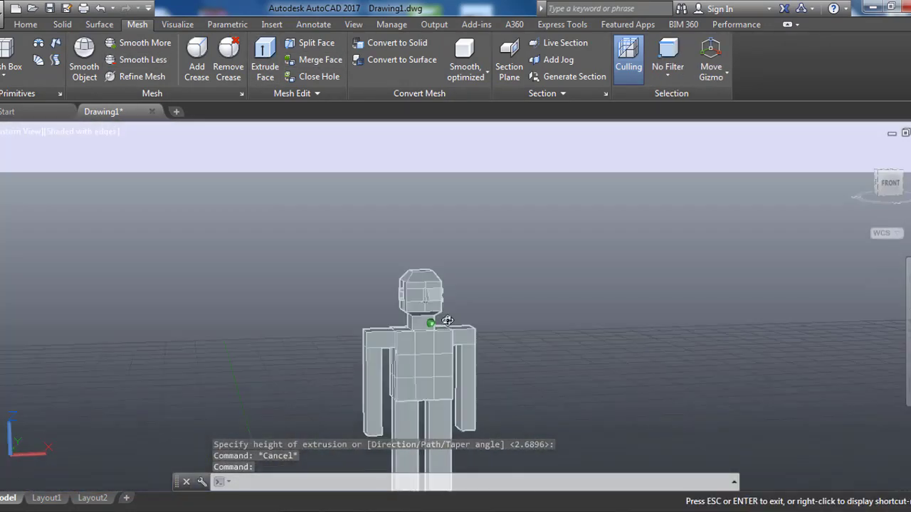
{"action": "middle_click_drag", "start_coordinate": [358, 265], "coordinate": [458, 230], "text": "shift"}
{"action": "scroll", "coordinate": [482, 325], "scroll_direction": "down", "scroll_amount": 3}
{"action": "mouse_move", "coordinate": [481, 325]}
{"action": "middle_mouse_down", "text": "shift"}
{"action": "mouse_move", "coordinate": [437, 320]}
{"action": "mouse_move", "coordinate": [403, 266]}
{"action": "mouse_move", "coordinate": [524, 346]}
{"action": "middle_mouse_up", "text": "shift"}
{"action": "scroll", "coordinate": [444, 317], "scroll_direction": "up", "scroll_amount": 5}
{"action": "scroll", "coordinate": [403, 266], "scroll_direction": "down", "scroll_amount": 5}
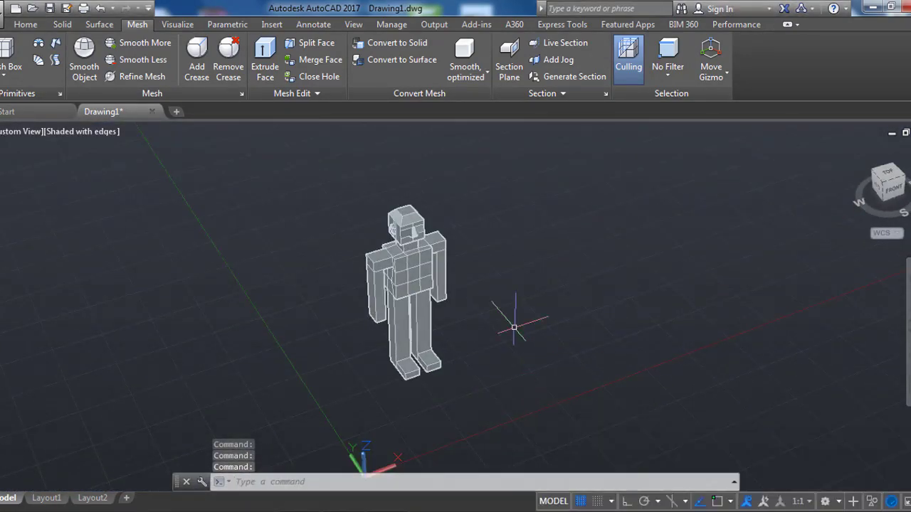
{"action": "mouse_move", "coordinate": [512, 315]}
{"action": "middle_mouse_down", "text": "shift"}
{"action": "mouse_move", "coordinate": [383, 264]}
{"action": "mouse_move", "coordinate": [396, 281]}
{"action": "middle_mouse_up", "text": "shift"}
{"action": "scroll", "coordinate": [398, 291], "scroll_direction": "up", "scroll_amount": 3}
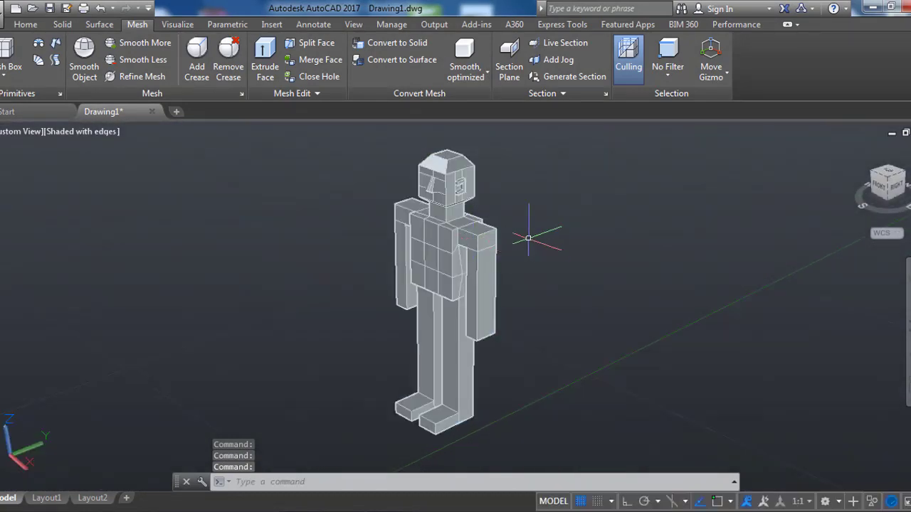
{"action": "left_click", "coordinate": [125, 47]}
{"action": "left_click", "coordinate": [434, 261]}
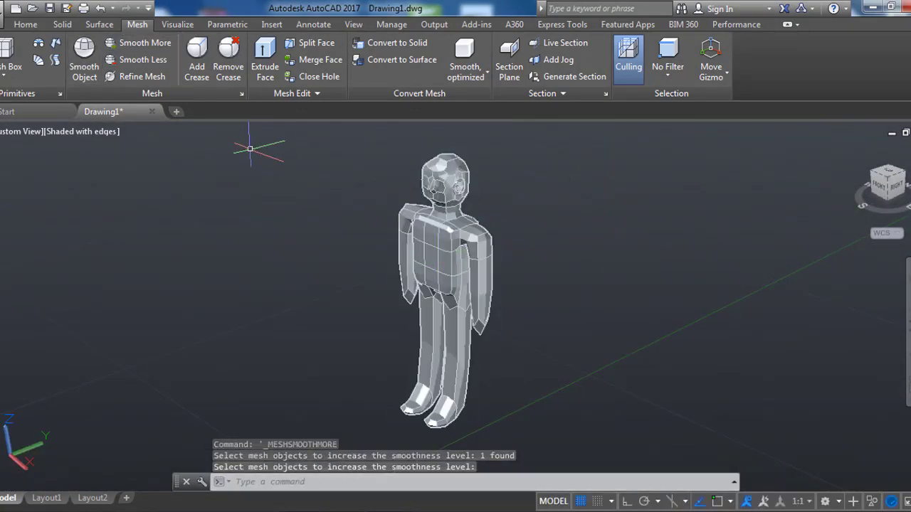
{"action": "middle_click_drag", "start_coordinate": [406, 329], "coordinate": [555, 315], "text": "shift"}
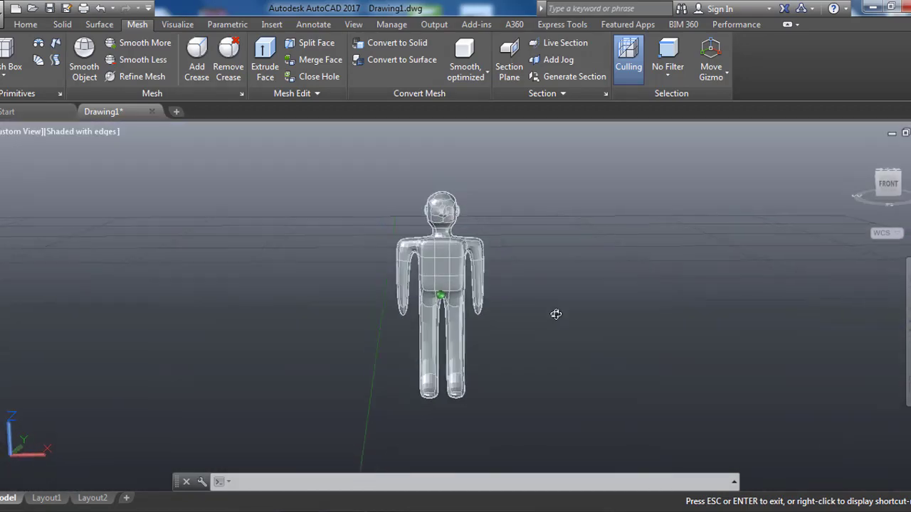
{"action": "key", "text": "ctrl+z"}
{"action": "key", "text": "ctrl+z"}
{"action": "key", "text": "ctrl+z"}
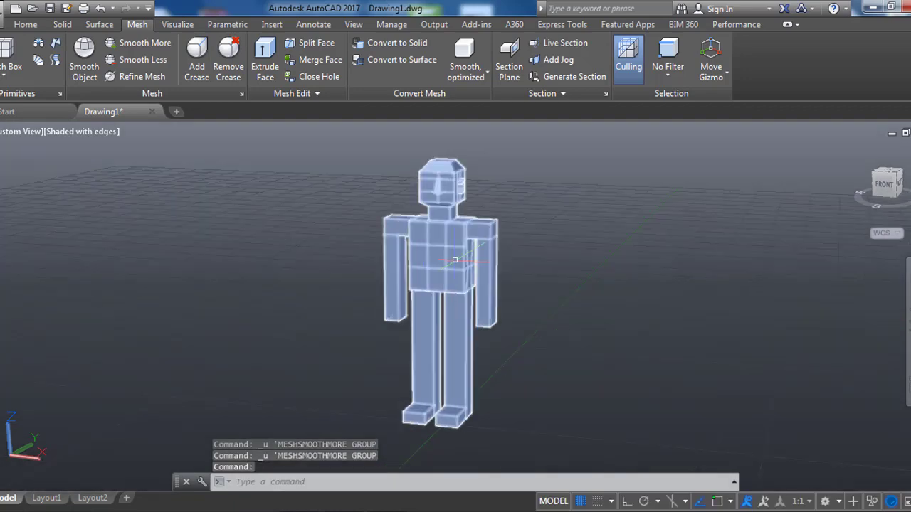
{"action": "scroll", "coordinate": [510, 287], "scroll_direction": "up", "scroll_amount": 5}
{"action": "mouse_move", "coordinate": [523, 237]}
{"action": "middle_mouse_down", "text": "shift"}
{"action": "mouse_move", "coordinate": [511, 304]}
{"action": "mouse_move", "coordinate": [433, 306]}
{"action": "middle_mouse_up", "text": "shift"}
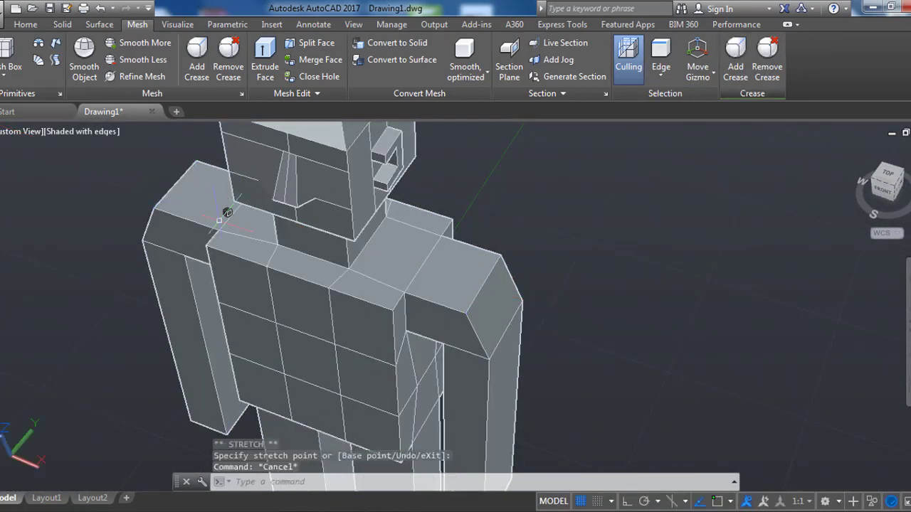
{"action": "middle_click_drag", "start_coordinate": [227, 212], "coordinate": [234, 228], "text": "shift"}
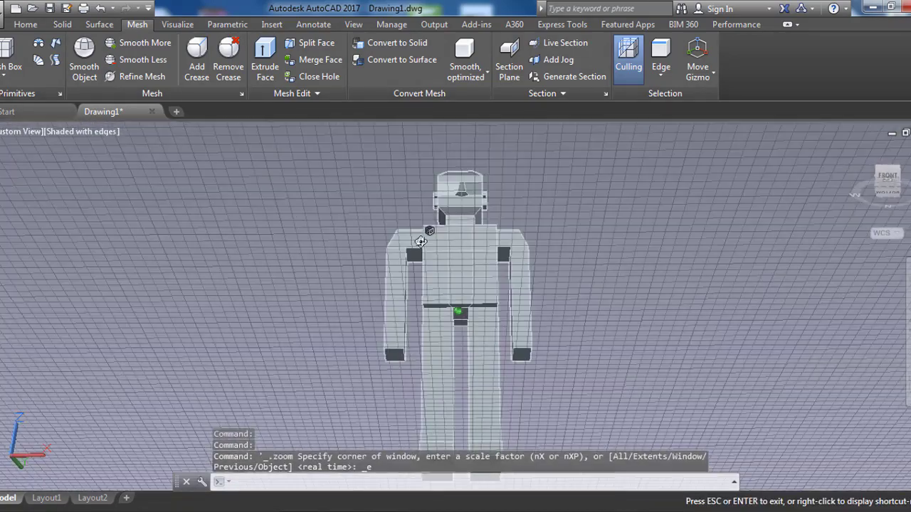
Orbit and zoom to the arm's end face and try a first split, cancelling the misplaced cut
{"action": "middle_click_drag", "start_coordinate": [413, 240], "coordinate": [531, 314], "text": "shift"}
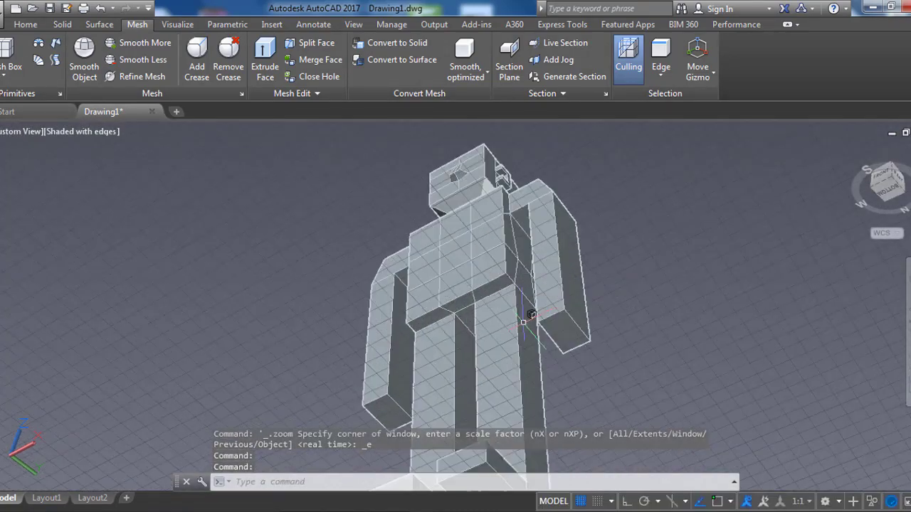
{"action": "scroll", "coordinate": [523, 321], "scroll_direction": "up", "scroll_amount": 5}
{"action": "scroll", "coordinate": [534, 258], "scroll_direction": "up", "scroll_amount": 2}
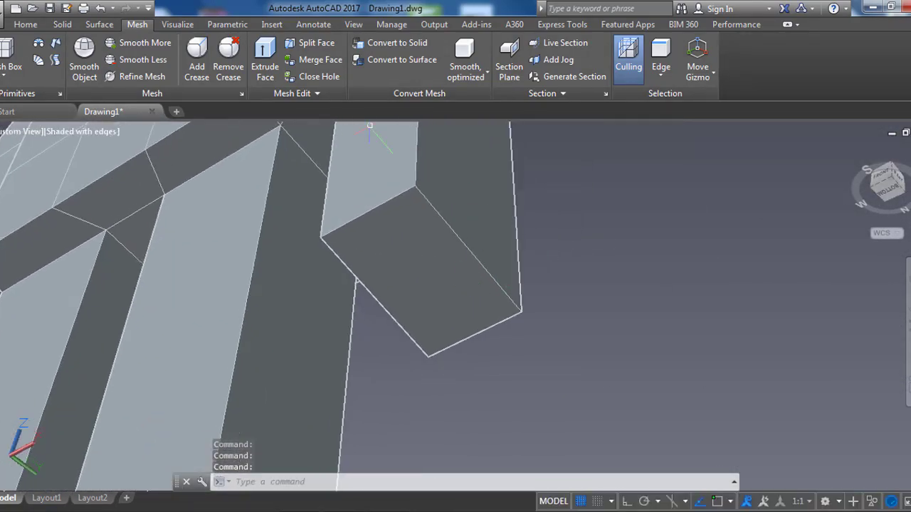
{"action": "left_click", "coordinate": [313, 43]}
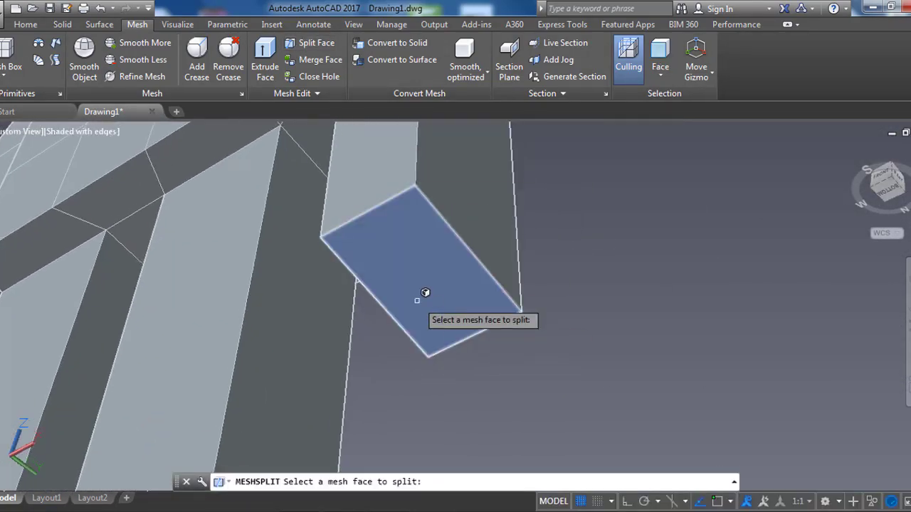
{"action": "left_click", "coordinate": [364, 212]}
{"action": "left_click", "coordinate": [461, 333]}
{"action": "key", "text": "Return"}
{"action": "left_click", "coordinate": [462, 310]}
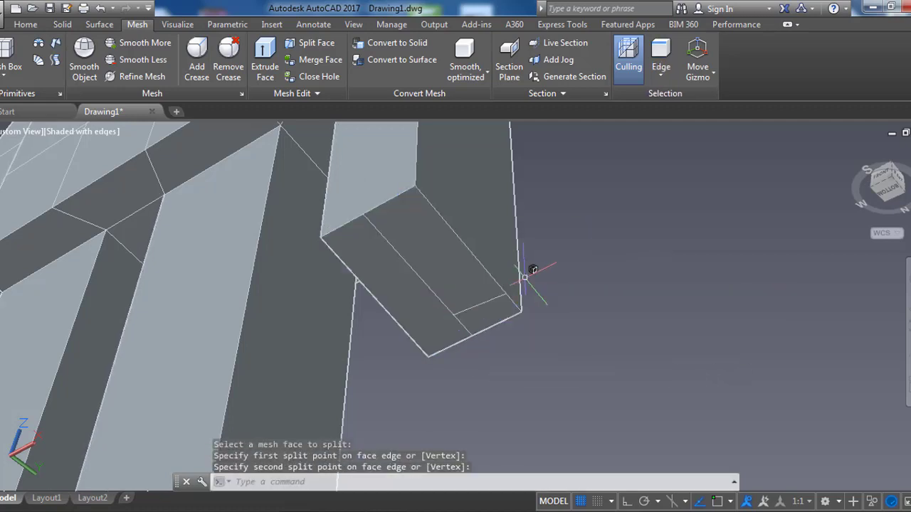
{"action": "key", "text": "Escape"}
Split the arm's end face again with parallel cuts across its strips
{"action": "key", "text": "Return"}
{"action": "left_click", "coordinate": [475, 274]}
{"action": "left_click", "coordinate": [450, 311]}
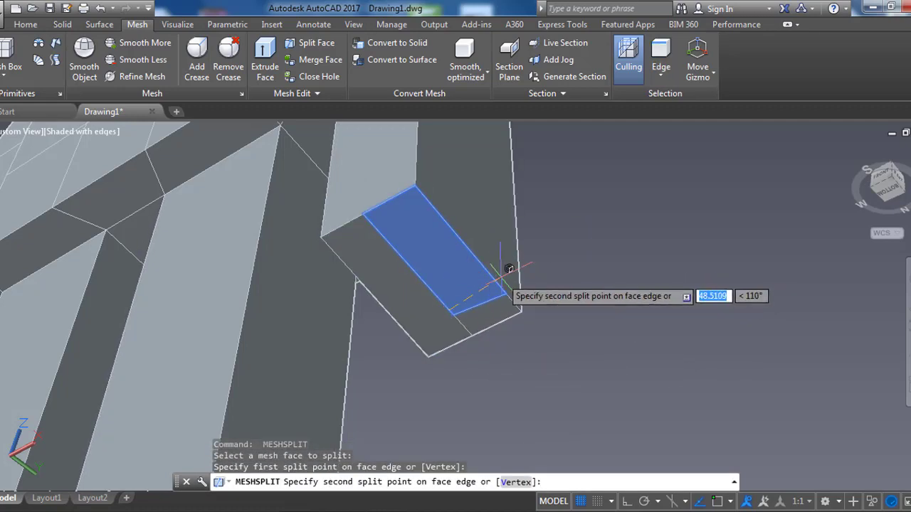
{"action": "left_click", "coordinate": [428, 286]}
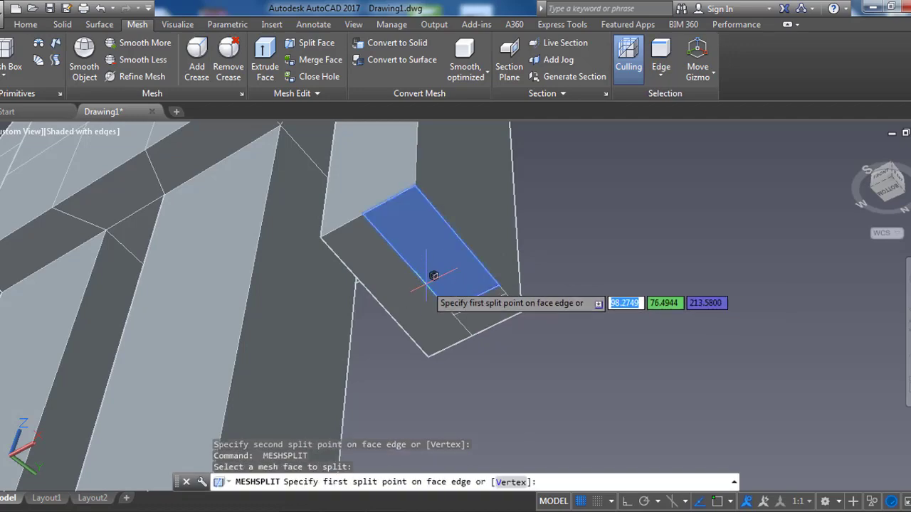
{"action": "left_click", "coordinate": [475, 248]}
{"action": "key", "text": "Return"}
{"action": "left_click", "coordinate": [439, 244]}
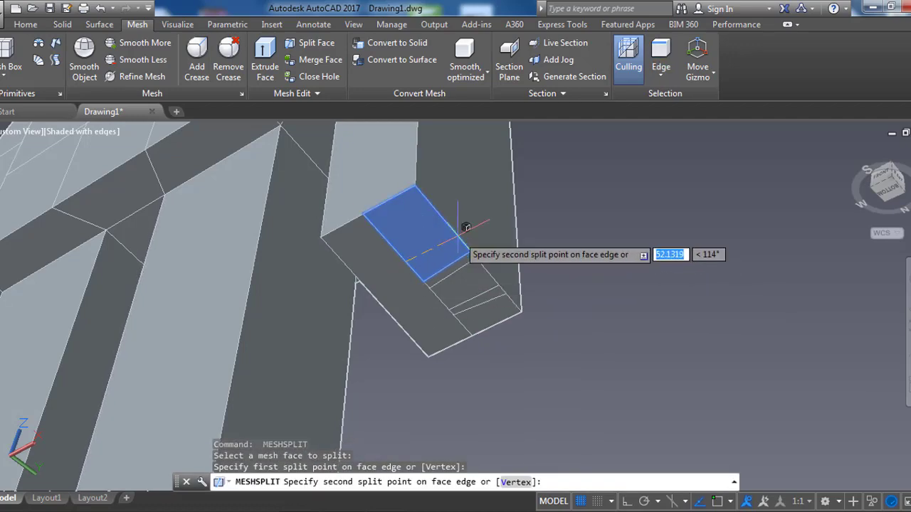
{"action": "left_click", "coordinate": [458, 235]}
Add one more parallel split edge on the end face and end the splitting
{"action": "key", "text": "Return"}
{"action": "left_click", "coordinate": [464, 225]}
{"action": "key", "text": "Return"}
{"action": "left_click", "coordinate": [393, 234]}
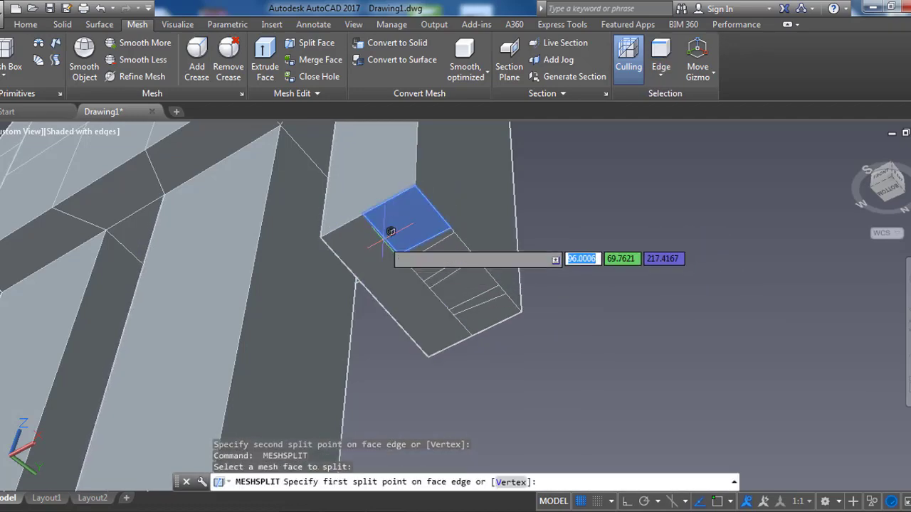
{"action": "left_click", "coordinate": [389, 229]}
{"action": "key", "text": "Return"}
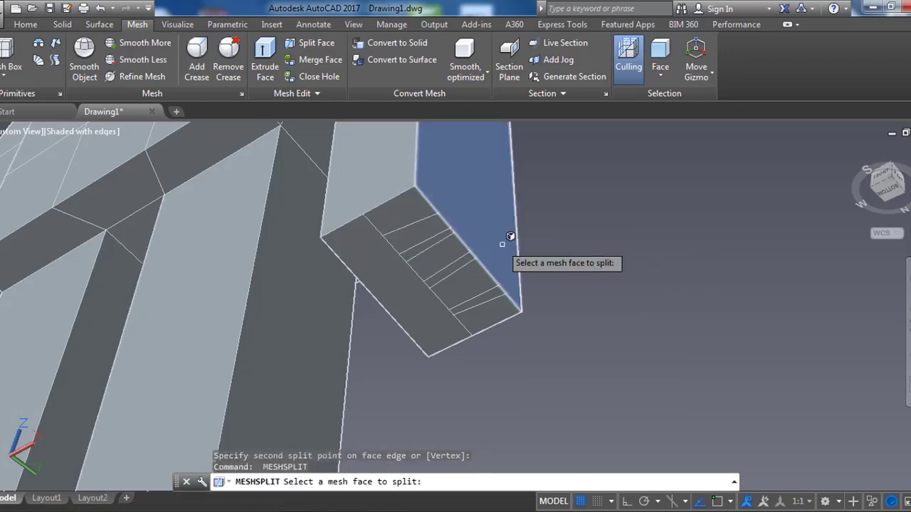
{"action": "key", "text": "Escape"}
{"action": "key", "text": "ctrl+z"}
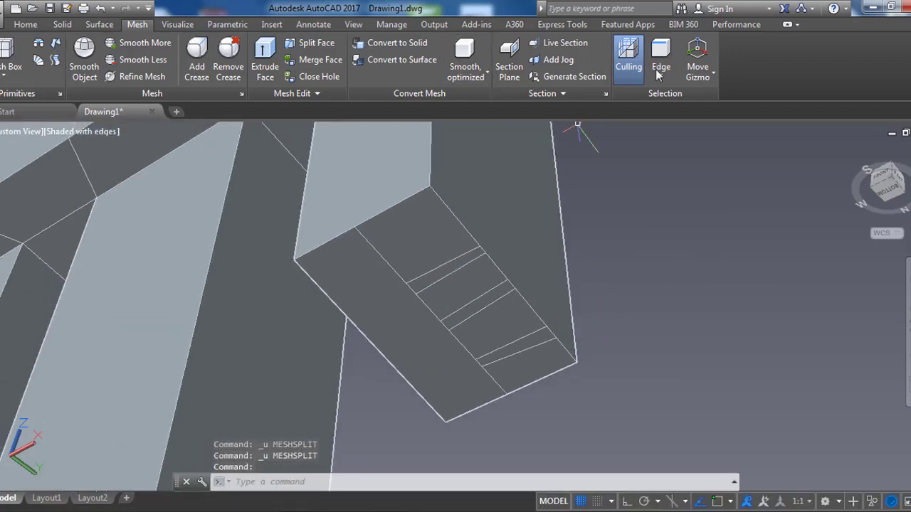
Extrude one strip at the arm's end outward to form a finger
{"action": "left_click", "coordinate": [474, 302]}
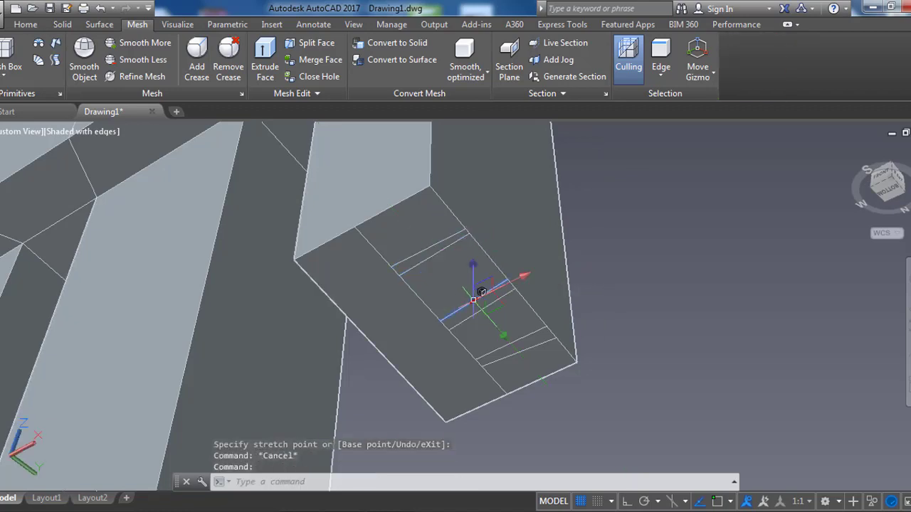
{"action": "key", "text": "Escape"}
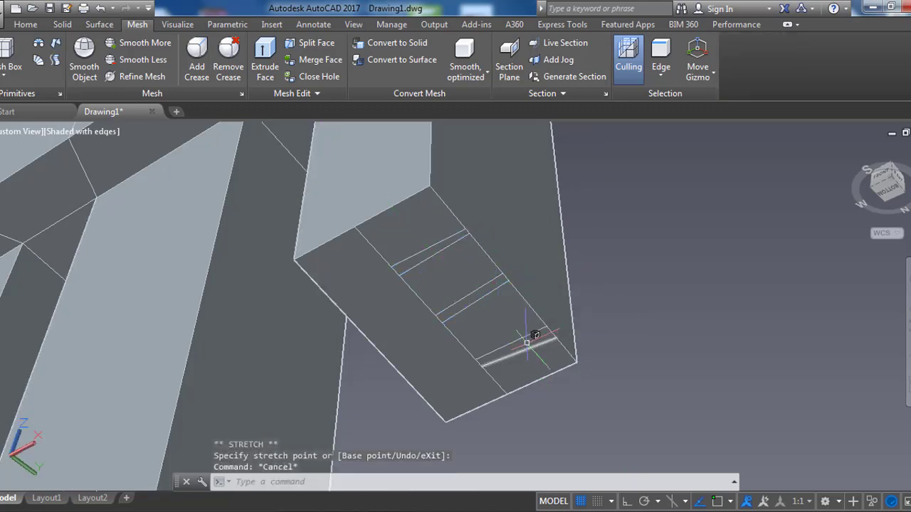
{"action": "scroll", "coordinate": [529, 337], "scroll_direction": "down", "scroll_amount": 2}
{"action": "left_click", "coordinate": [265, 60]}
{"action": "middle_click_drag", "start_coordinate": [504, 315], "coordinate": [525, 330], "text": "shift"}
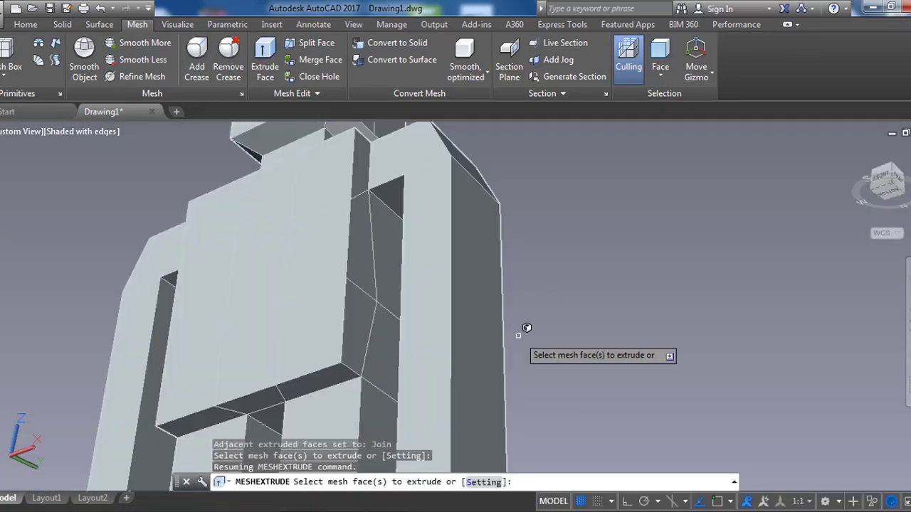
{"action": "left_click", "coordinate": [426, 356]}
{"action": "key", "text": "Return"}
{"action": "left_click", "coordinate": [436, 394]}
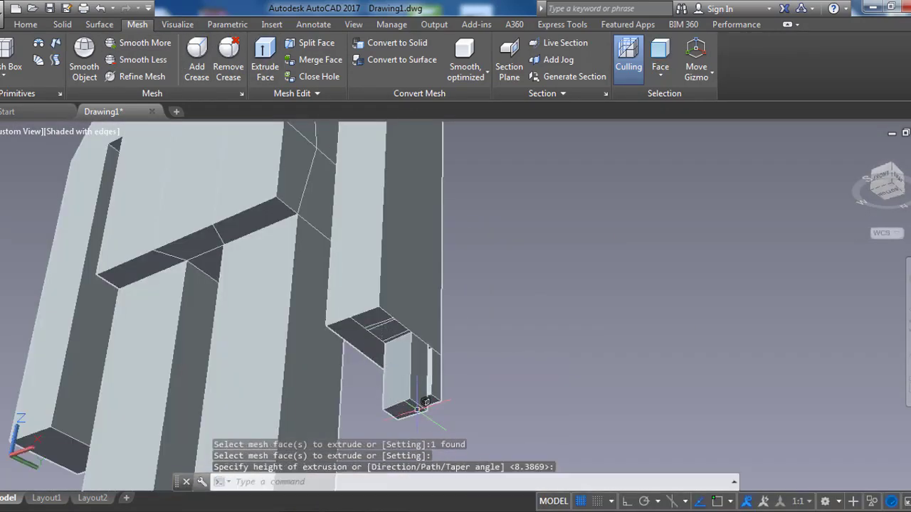
Start extruding another end strip, then cancel and zoom in on the fingers
{"action": "key", "text": "Return"}
{"action": "left_click", "coordinate": [375, 321]}
{"action": "key", "text": "Return"}
{"action": "key", "text": "Escape"}
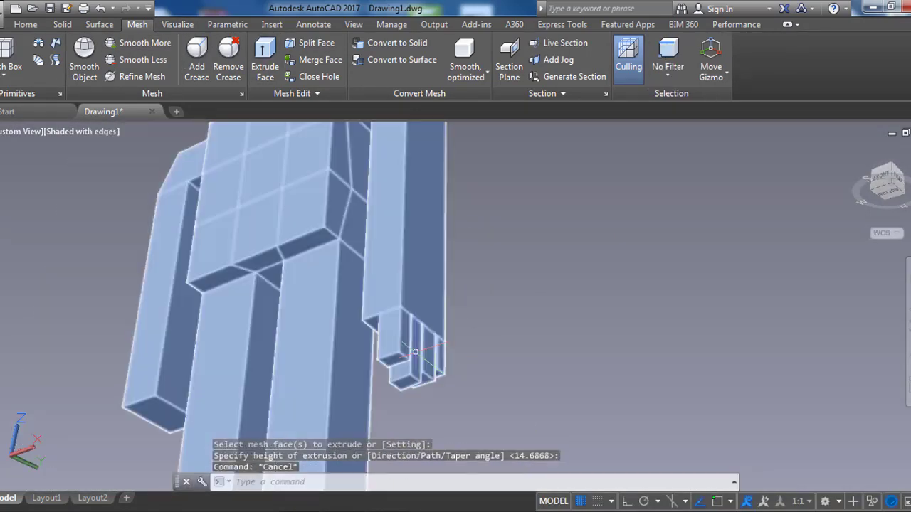
{"action": "middle_click_drag", "start_coordinate": [427, 356], "coordinate": [494, 384], "text": "shift"}
{"action": "scroll", "coordinate": [334, 370], "scroll_direction": "up", "scroll_amount": 3}
Set the selection filter to Vertex and drag a hand corner vertex to slant its side
{"action": "left_click", "coordinate": [667, 71]}
{"action": "left_click", "coordinate": [683, 124]}
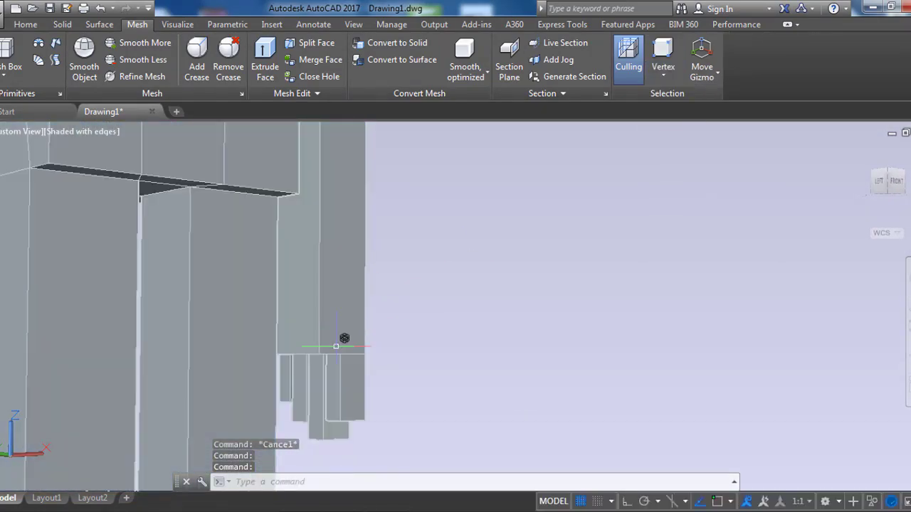
{"action": "left_click", "coordinate": [327, 346]}
{"action": "left_click", "coordinate": [324, 317]}
{"action": "key", "text": "Escape"}
{"action": "mouse_move", "coordinate": [323, 317]}
{"action": "middle_mouse_down", "text": "shift"}
{"action": "mouse_move", "coordinate": [385, 340]}
{"action": "mouse_move", "coordinate": [349, 362]}
{"action": "middle_mouse_up", "text": "shift"}
{"action": "scroll", "coordinate": [381, 273], "scroll_direction": "up", "scroll_amount": 3}
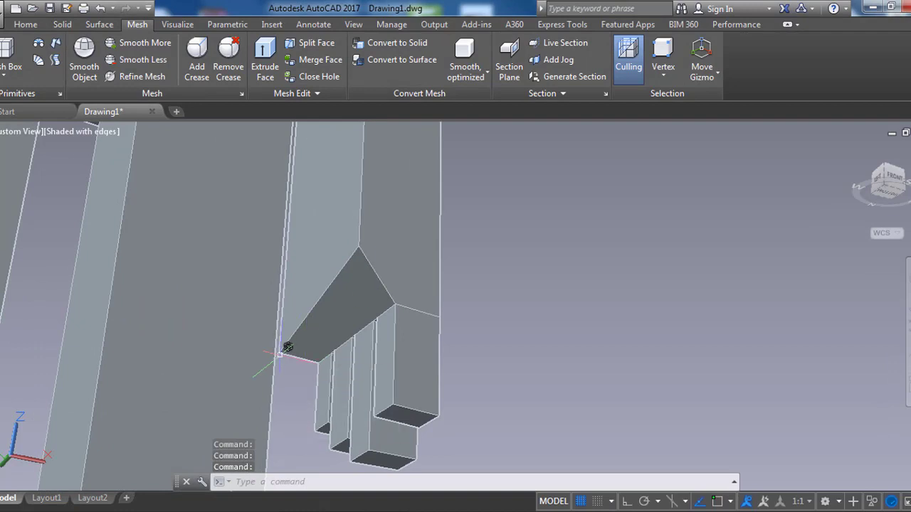
Split the hand's angled side face and extrude the new face out as a thumb
{"action": "middle_click_drag", "start_coordinate": [363, 289], "coordinate": [409, 270], "text": "shift"}
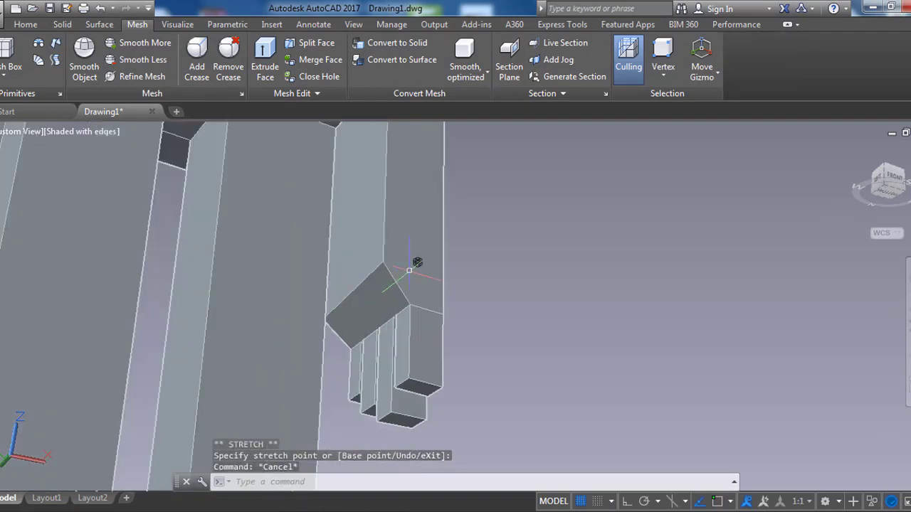
{"action": "middle_click_drag", "start_coordinate": [402, 237], "coordinate": [449, 249], "text": "shift"}
{"action": "left_click", "coordinate": [663, 72]}
{"action": "left_click", "coordinate": [671, 183]}
{"action": "left_click", "coordinate": [310, 42]}
{"action": "left_click", "coordinate": [373, 289]}
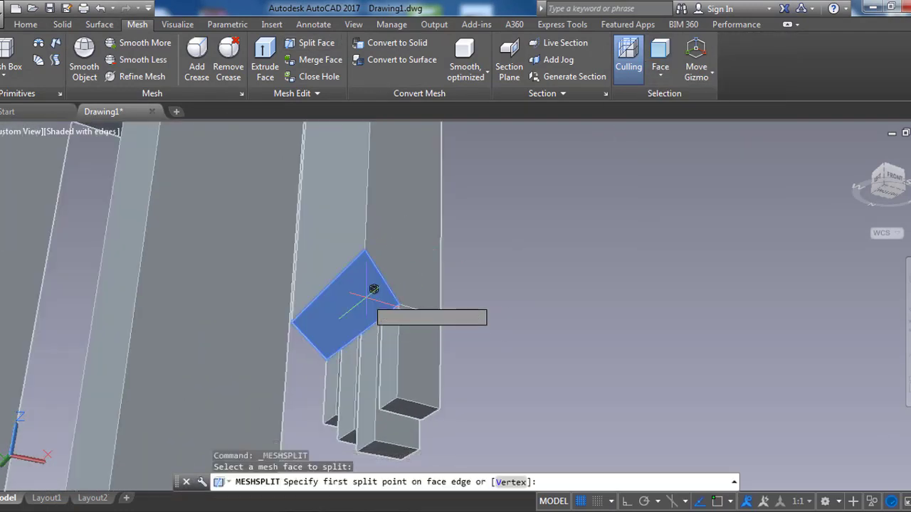
{"action": "left_click", "coordinate": [264, 61]}
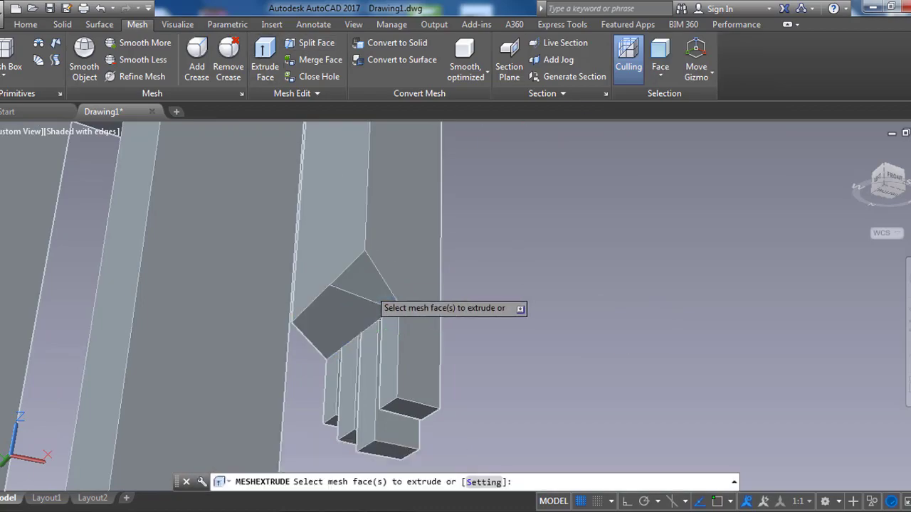
{"action": "left_click", "coordinate": [328, 337]}
{"action": "mouse_move", "coordinate": [328, 337]}
{"action": "middle_mouse_down", "text": "shift"}
{"action": "mouse_move", "coordinate": [194, 265]}
{"action": "mouse_move", "coordinate": [213, 203]}
{"action": "mouse_move", "coordinate": [264, 259]}
{"action": "mouse_move", "coordinate": [244, 311]}
{"action": "mouse_move", "coordinate": [296, 292]}
{"action": "mouse_move", "coordinate": [280, 146]}
{"action": "middle_mouse_up", "text": "shift"}
Add the first horizontal split edge across the leg's lower front face
{"action": "left_click", "coordinate": [310, 43]}
{"action": "left_click", "coordinate": [214, 264]}
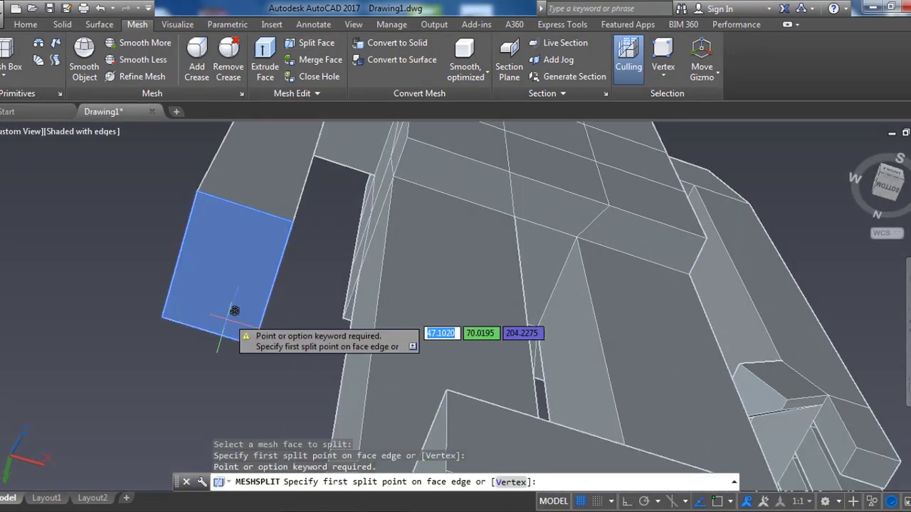
{"action": "left_click", "coordinate": [213, 329]}
{"action": "middle_click_drag", "start_coordinate": [256, 198], "coordinate": [306, 261], "text": "shift"}
{"action": "left_click", "coordinate": [305, 260]}
{"action": "left_click", "coordinate": [310, 43]}
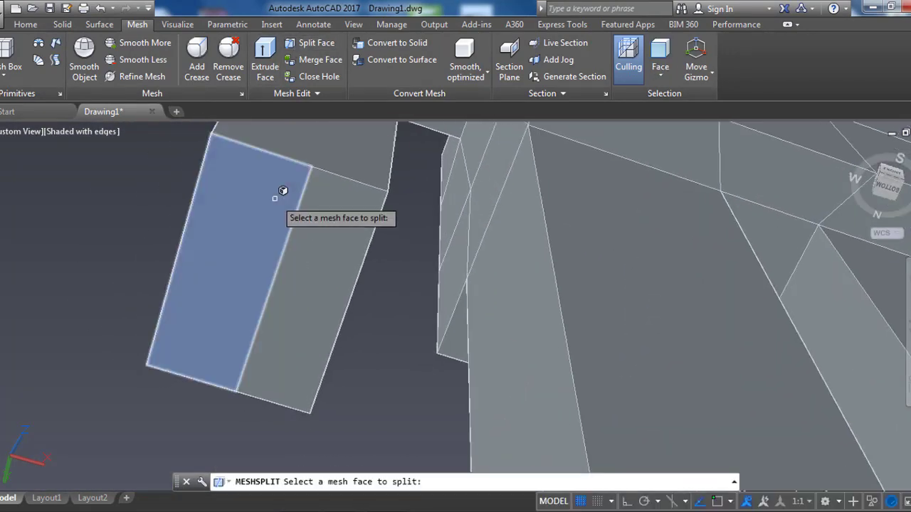
{"action": "left_click", "coordinate": [280, 193]}
{"action": "mouse_move", "coordinate": [281, 192]}
{"action": "middle_mouse_down", "text": "shift"}
{"action": "mouse_move", "coordinate": [231, 186]}
{"action": "mouse_move", "coordinate": [472, 295]}
{"action": "mouse_move", "coordinate": [482, 282]}
{"action": "middle_mouse_up", "text": "shift"}
{"action": "scroll", "coordinate": [380, 398], "scroll_direction": "up", "scroll_amount": 3}
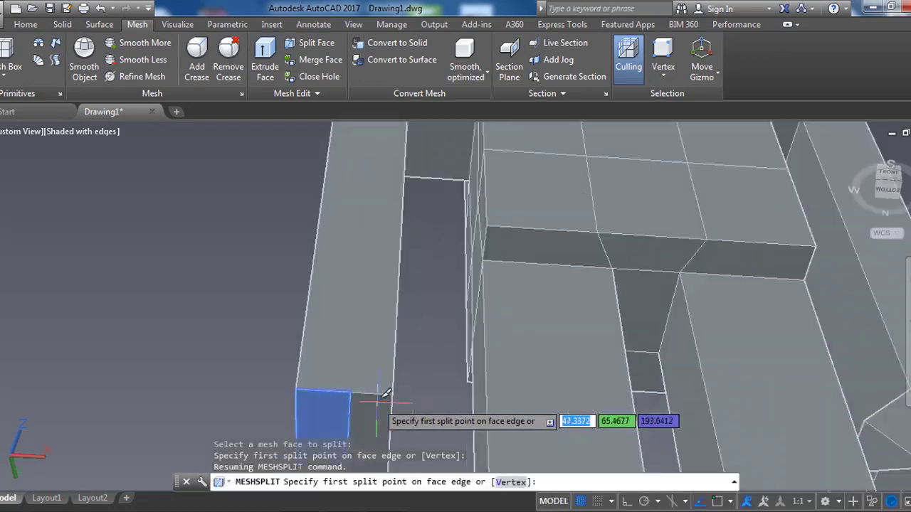
{"action": "mouse_move", "coordinate": [380, 399]}
{"action": "middle_mouse_down"}
{"action": "mouse_move", "coordinate": [312, 269]}
{"action": "mouse_move", "coordinate": [213, 249]}
{"action": "middle_mouse_up"}
Add further horizontal splits across the lower faces of the leg
{"action": "left_click", "coordinate": [335, 269]}
{"action": "key", "text": "Return"}
{"action": "left_click", "coordinate": [230, 271]}
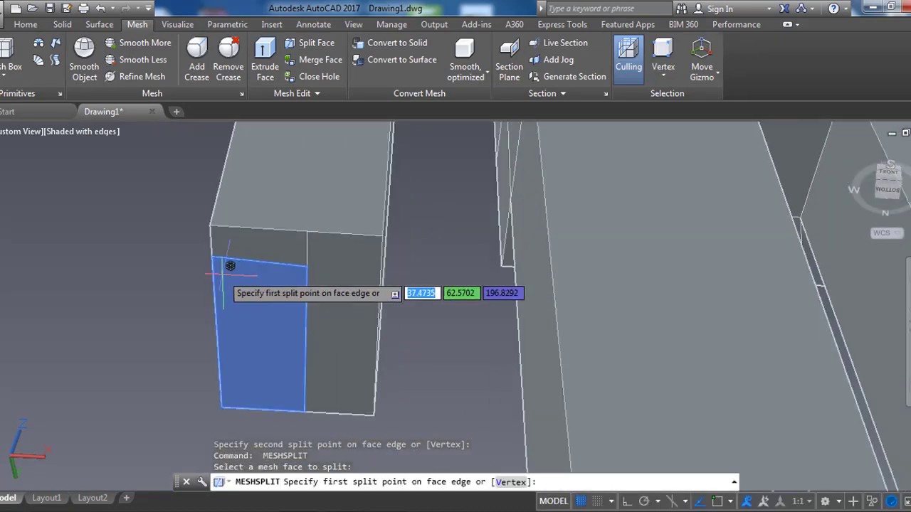
{"action": "left_click", "coordinate": [310, 276]}
{"action": "key", "text": "Return"}
{"action": "left_click", "coordinate": [227, 310]}
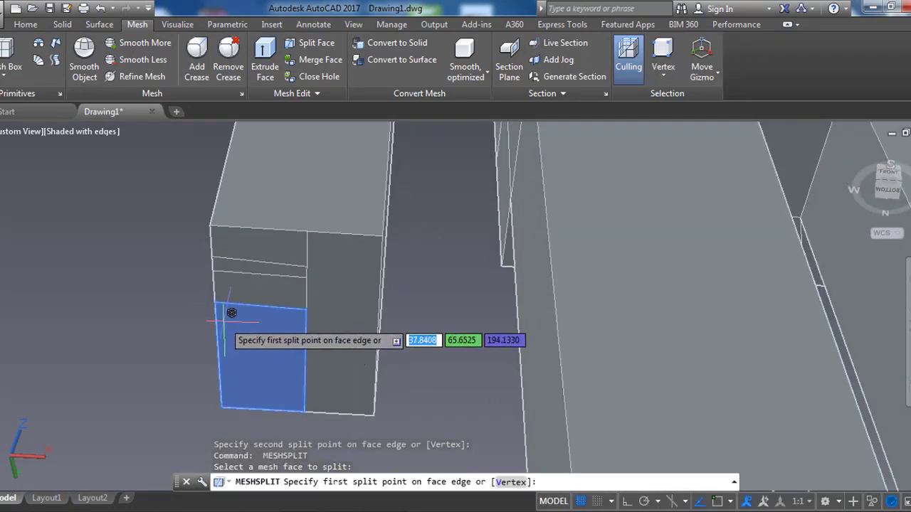
{"action": "middle_click_drag", "start_coordinate": [222, 340], "coordinate": [269, 274]}
{"action": "left_click", "coordinate": [356, 339]}
{"action": "key", "text": "Return"}
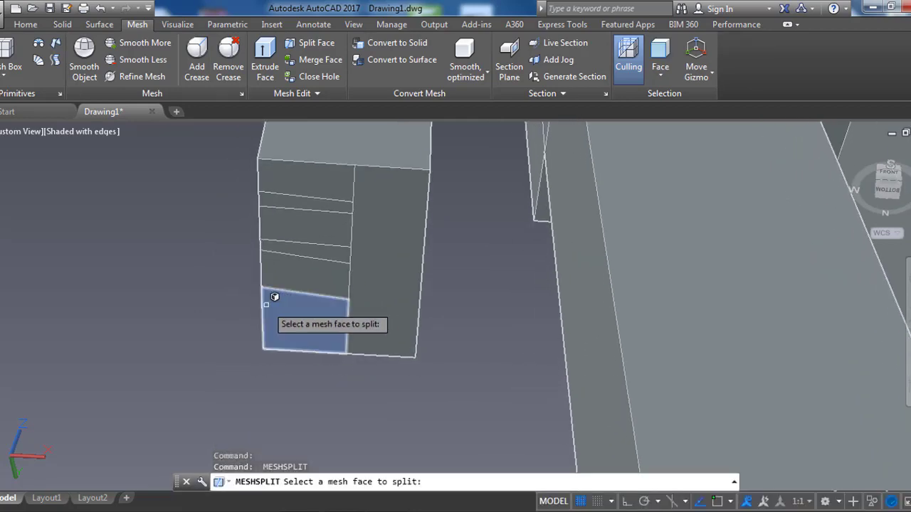
{"action": "left_click", "coordinate": [365, 311]}
{"action": "scroll", "coordinate": [390, 296], "scroll_direction": "down", "scroll_amount": 1}
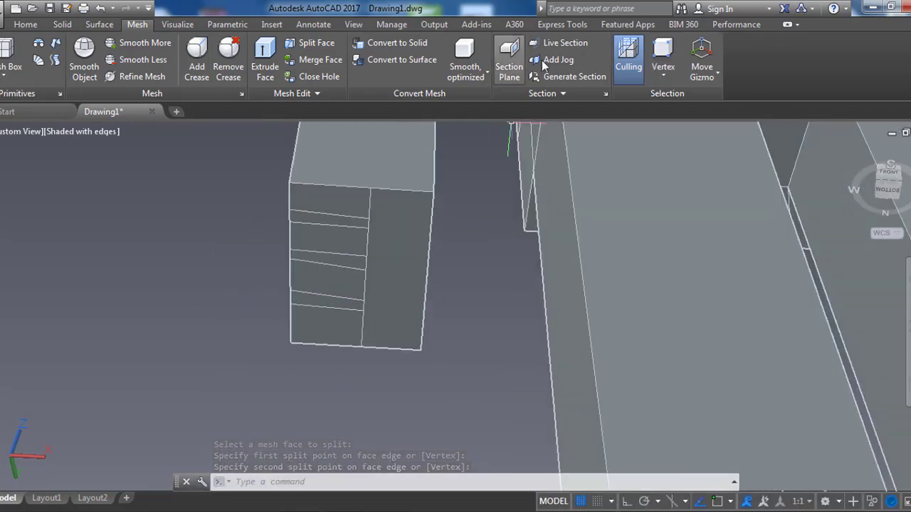
Clear the subobject filter, then switch it to Edge and select an edge on the leg end
{"action": "left_click", "coordinate": [664, 69]}
{"action": "left_click", "coordinate": [683, 99]}
{"action": "left_click", "coordinate": [664, 70]}
{"action": "left_click", "coordinate": [683, 154]}
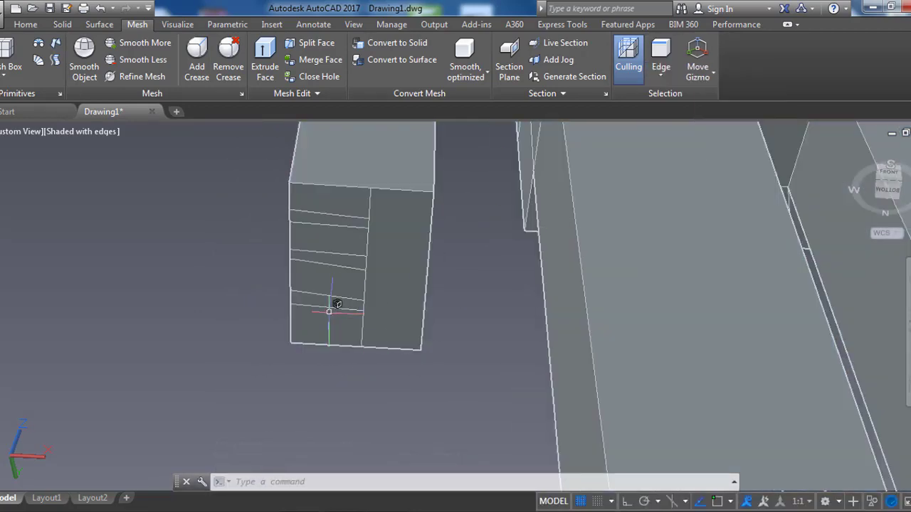
{"action": "left_click", "coordinate": [329, 311]}
{"action": "left_click", "coordinate": [329, 311]}
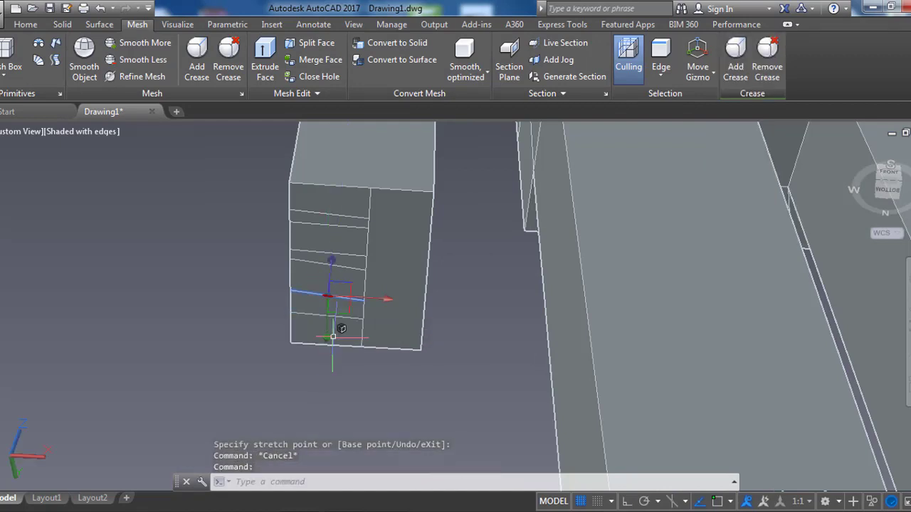
Select more edges of the new strips on the leg end, then clear the selection
{"action": "key", "text": "space"}
{"action": "left_click", "coordinate": [329, 299]}
{"action": "key", "text": "Escape"}
{"action": "left_click", "coordinate": [329, 299]}
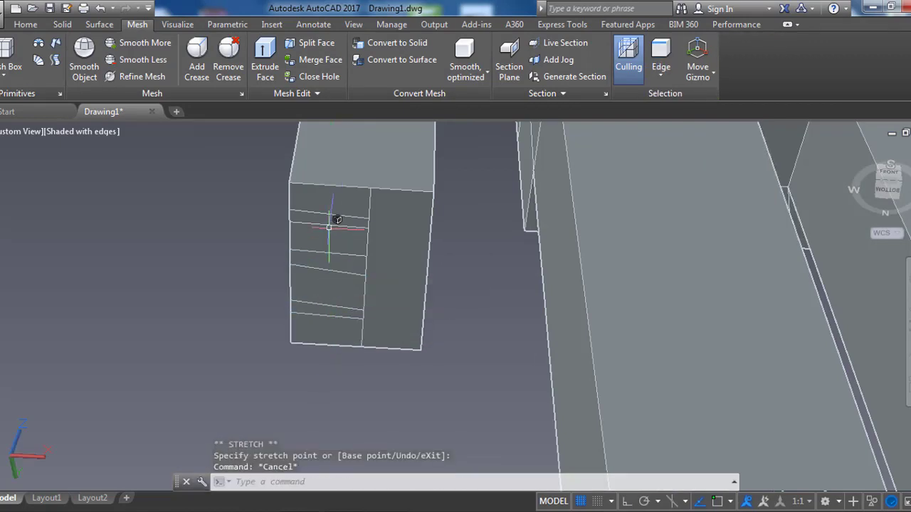
{"action": "key", "text": "space"}
{"action": "key", "text": "Escape"}
{"action": "left_click", "coordinate": [333, 253]}
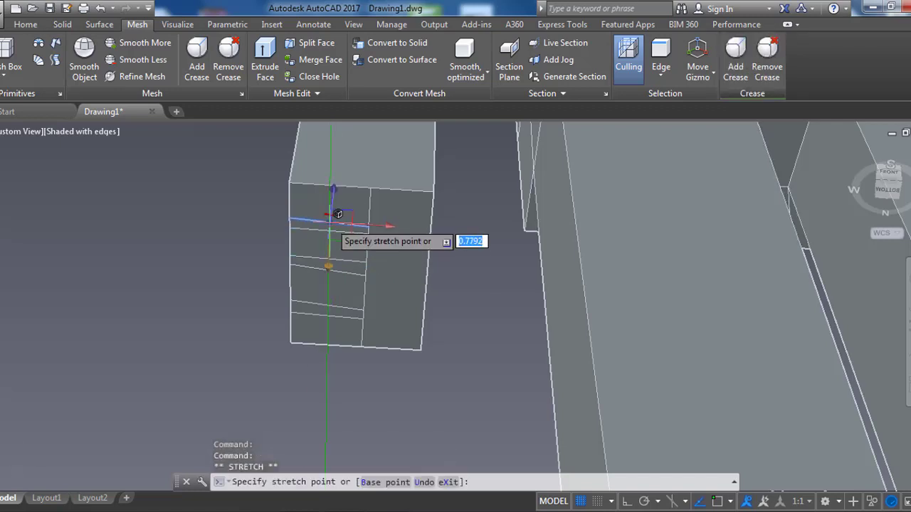
{"action": "left_click", "coordinate": [323, 253]}
{"action": "key", "text": "Escape"}
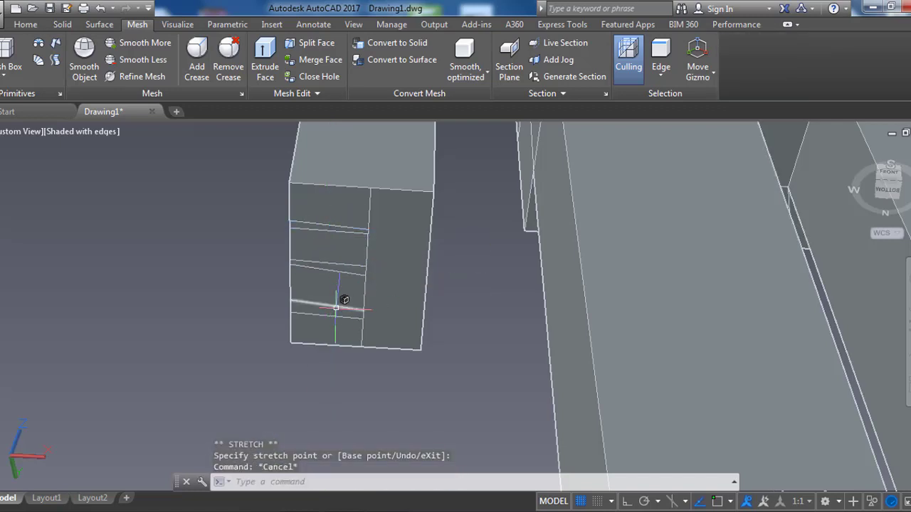
Extrude the face at the end of the hand into a first finger piece
{"action": "middle_click_drag", "start_coordinate": [368, 308], "coordinate": [413, 295], "text": "shift"}
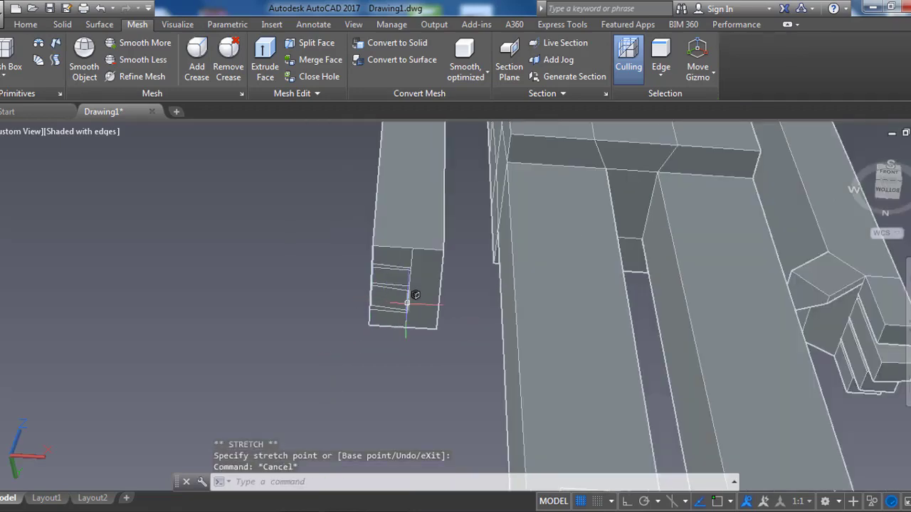
{"action": "left_click", "coordinate": [409, 352]}
{"action": "key", "text": "Escape"}
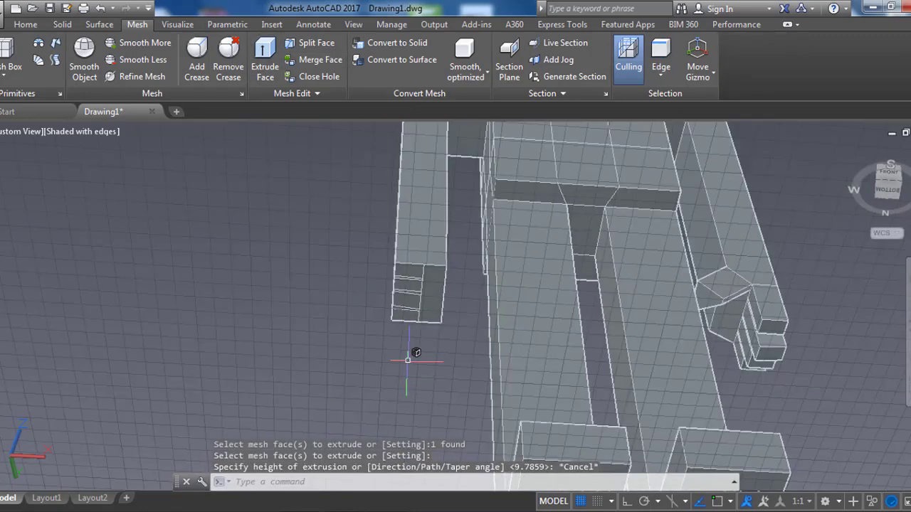
{"action": "middle_click_drag", "start_coordinate": [410, 356], "coordinate": [494, 301], "text": "shift"}
{"action": "left_click", "coordinate": [264, 67]}
{"action": "left_click", "coordinate": [423, 265]}
{"action": "key", "text": "Return"}
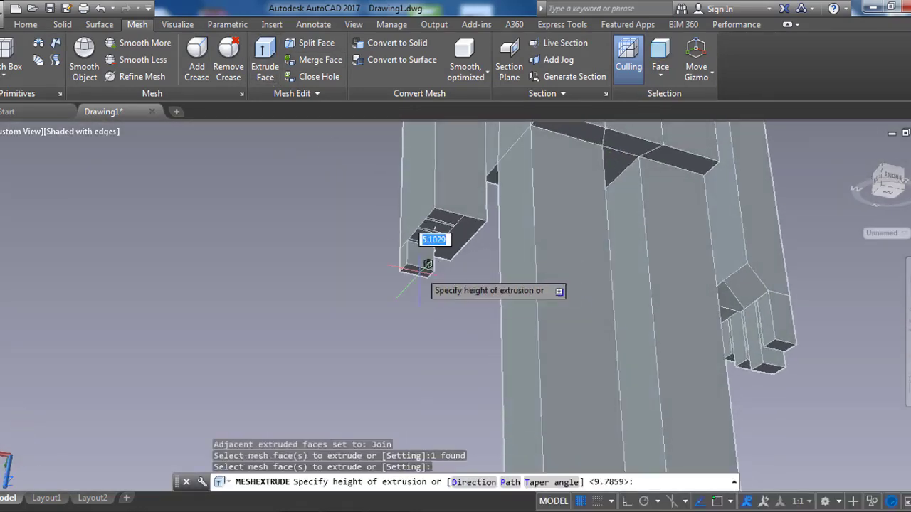
{"action": "left_click", "coordinate": [425, 276]}
Extrude further hand-end faces to add more finger pieces
{"action": "left_click", "coordinate": [444, 224]}
{"action": "key", "text": "Return"}
{"action": "left_click", "coordinate": [441, 277]}
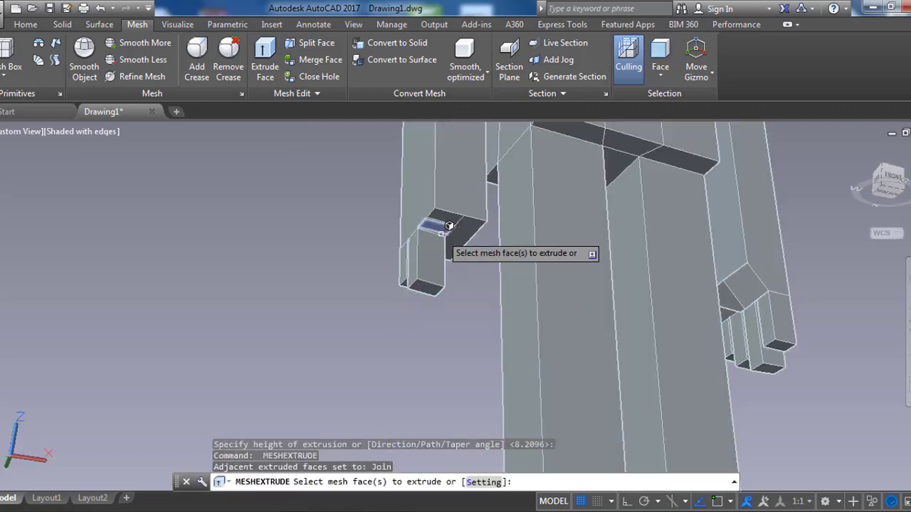
{"action": "left_click", "coordinate": [446, 220]}
{"action": "key", "text": "Return"}
{"action": "left_click", "coordinate": [449, 212]}
{"action": "key", "text": "Return"}
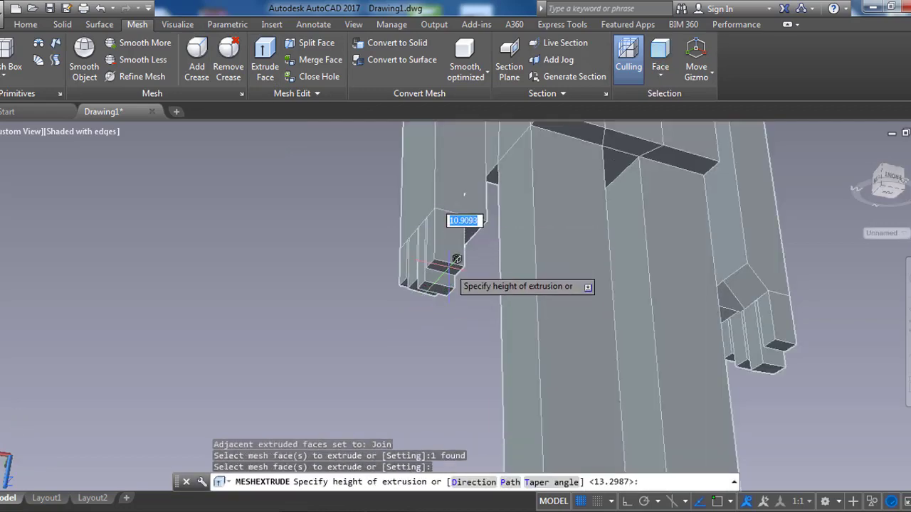
{"action": "key", "text": "Escape"}
Orbit to the hand's side and limit subobject picking to vertices
{"action": "middle_click_drag", "start_coordinate": [448, 214], "coordinate": [596, 249], "text": "shift"}
{"action": "scroll", "coordinate": [595, 249], "scroll_direction": "up", "scroll_amount": 3}
{"action": "left_click", "coordinate": [668, 71]}
{"action": "left_click", "coordinate": [682, 128]}
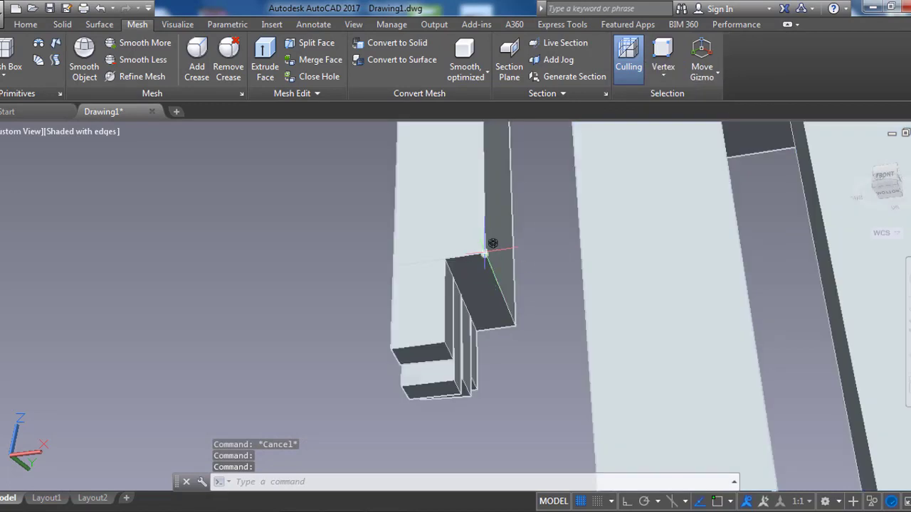
{"action": "key", "text": "Escape"}
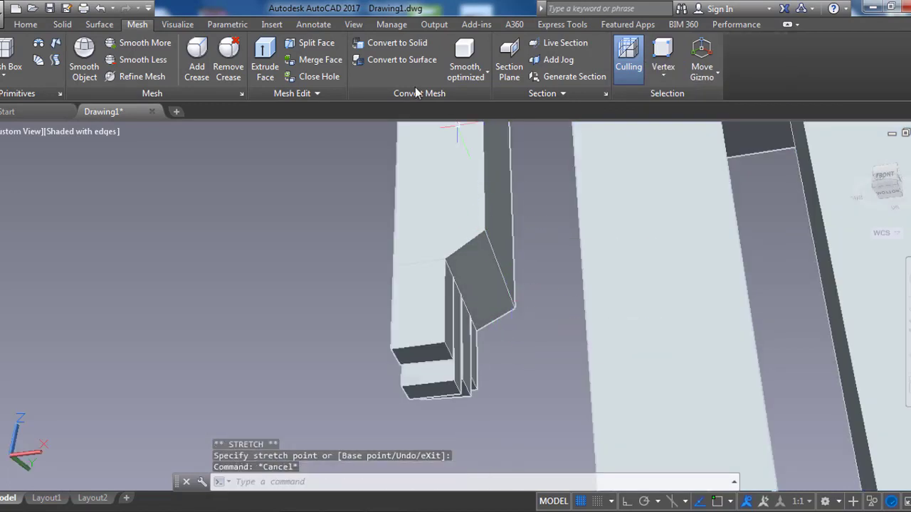
Split the hand's angled face with Split Face, then split it again
{"action": "left_click", "coordinate": [310, 42]}
{"action": "left_click", "coordinate": [466, 267]}
{"action": "scroll", "coordinate": [529, 294], "scroll_direction": "down", "scroll_amount": 2}
{"action": "scroll", "coordinate": [448, 230], "scroll_direction": "up", "scroll_amount": 2}
{"action": "left_click", "coordinate": [446, 229]}
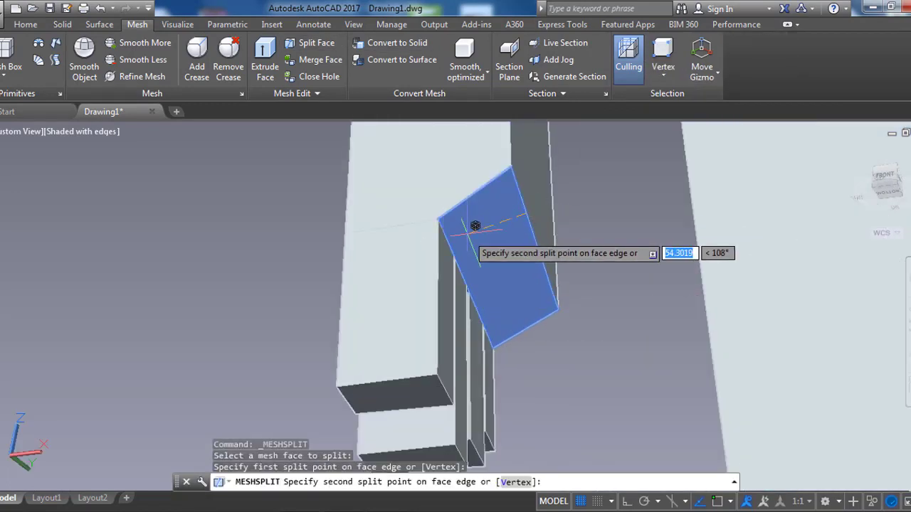
{"action": "left_click", "coordinate": [534, 233]}
{"action": "scroll", "coordinate": [535, 235], "scroll_direction": "down", "scroll_amount": 3}
{"action": "scroll", "coordinate": [526, 242], "scroll_direction": "up", "scroll_amount": 1}
{"action": "left_click", "coordinate": [309, 43]}
{"action": "left_click", "coordinate": [491, 270]}
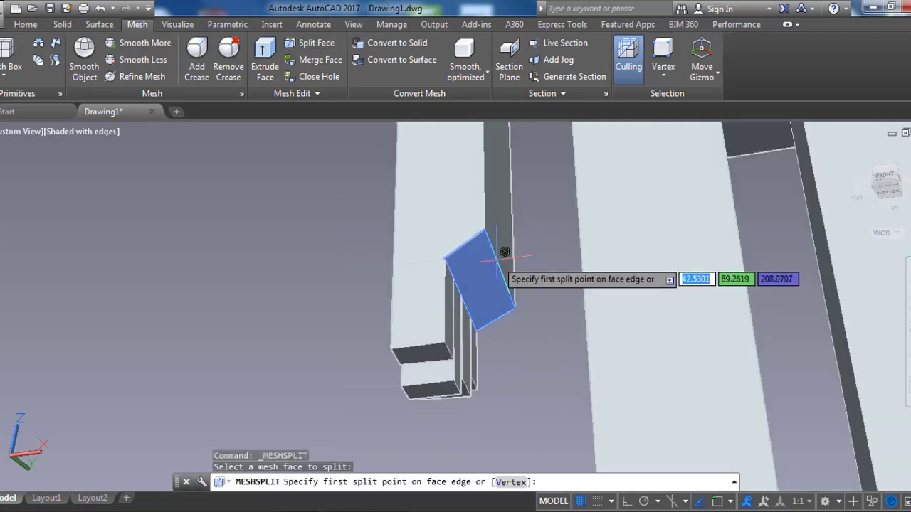
{"action": "left_click", "coordinate": [502, 277]}
Split one more face on the angled thumb block
{"action": "middle_click_drag", "start_coordinate": [545, 285], "coordinate": [533, 292], "text": "shift"}
{"action": "scroll", "coordinate": [532, 291], "scroll_direction": "up", "scroll_amount": 2}
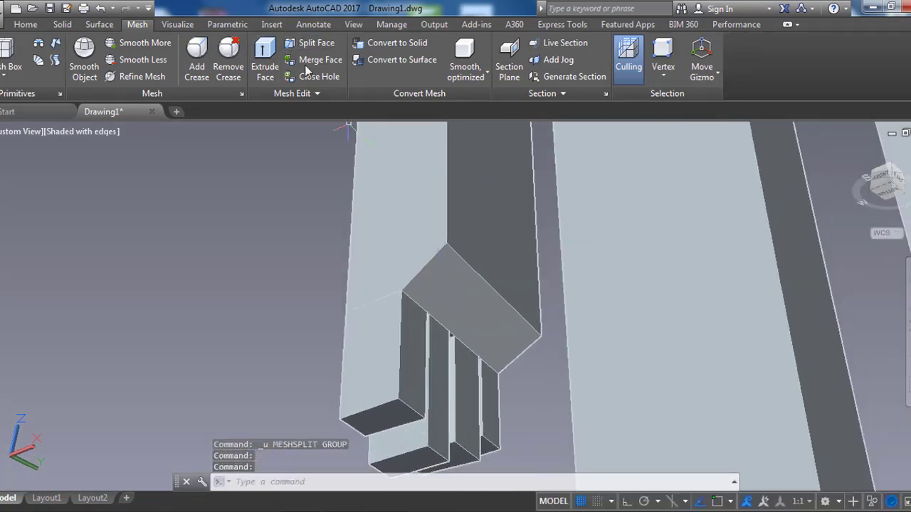
{"action": "left_click", "coordinate": [309, 43]}
{"action": "left_click", "coordinate": [496, 267]}
{"action": "left_click", "coordinate": [496, 267]}
Extrude the new triangular face at the default height to form the thumb
{"action": "left_click", "coordinate": [522, 291]}
{"action": "scroll", "coordinate": [522, 292], "scroll_direction": "down", "scroll_amount": 3}
{"action": "left_click", "coordinate": [265, 60]}
{"action": "left_click", "coordinate": [435, 294]}
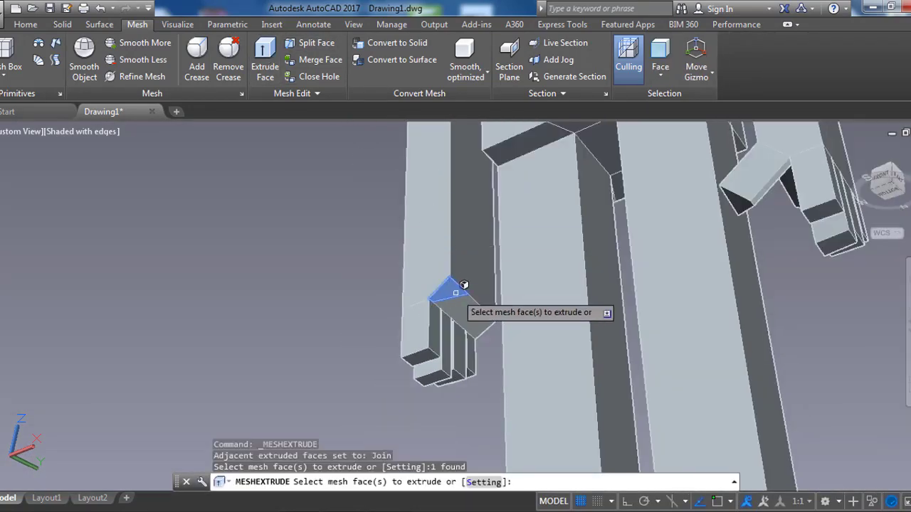
{"action": "key", "text": "Return"}
{"action": "scroll", "coordinate": [527, 366], "scroll_direction": "down", "scroll_amount": 3}
{"action": "middle_click_drag", "start_coordinate": [492, 349], "coordinate": [480, 349], "text": "shift"}
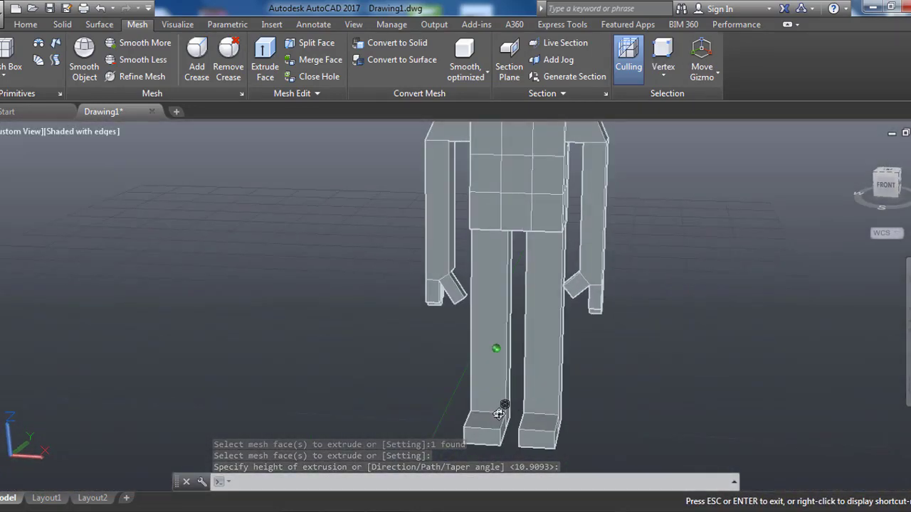
{"action": "key", "text": "Return"}
Orbit out to a front view of the whole figure
{"action": "middle_click_drag", "start_coordinate": [489, 211], "coordinate": [391, 197], "text": "shift"}
{"action": "scroll", "coordinate": [391, 197], "scroll_direction": "up", "scroll_amount": 3}
{"action": "scroll", "coordinate": [427, 214], "scroll_direction": "up", "scroll_amount": 2}
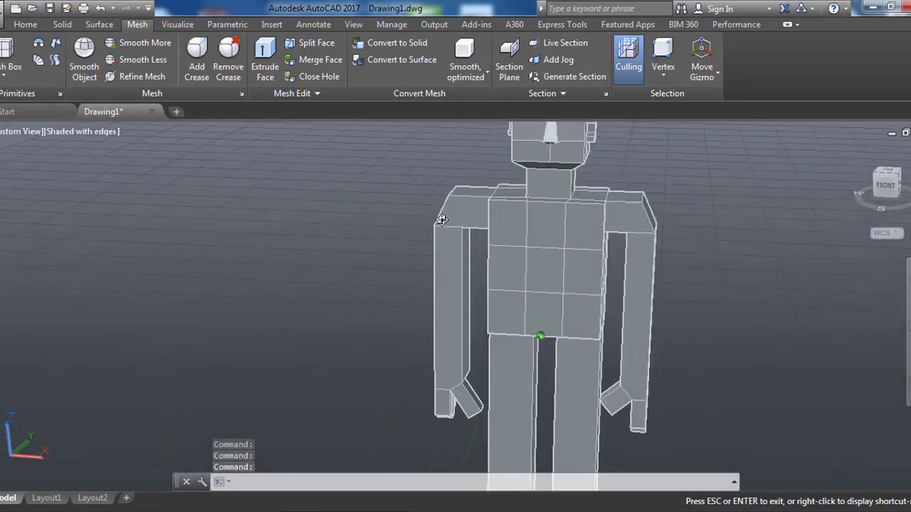
{"action": "middle_click_drag", "start_coordinate": [441, 218], "coordinate": [460, 167], "text": "shift"}
{"action": "scroll", "coordinate": [460, 168], "scroll_direction": "up", "scroll_amount": 2}
{"action": "scroll", "coordinate": [482, 252], "scroll_direction": "down", "scroll_amount": 5}
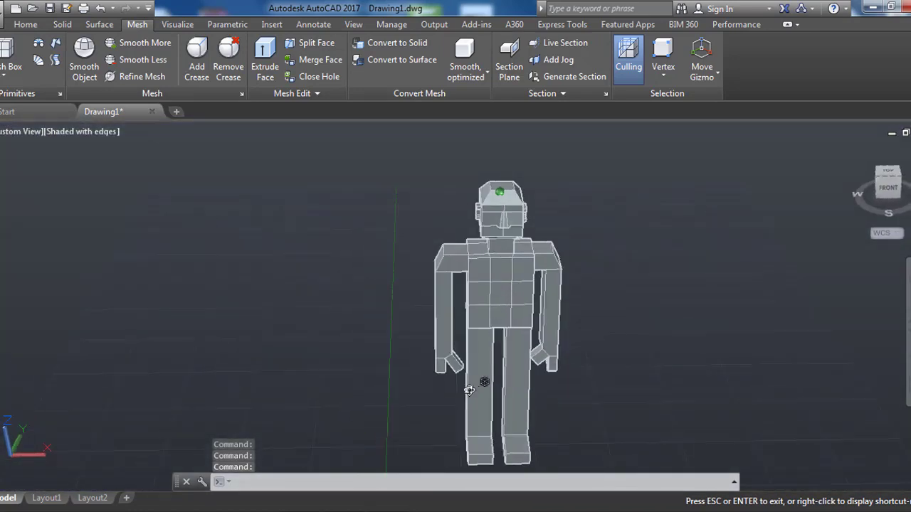
{"action": "left_click", "coordinate": [666, 79]}
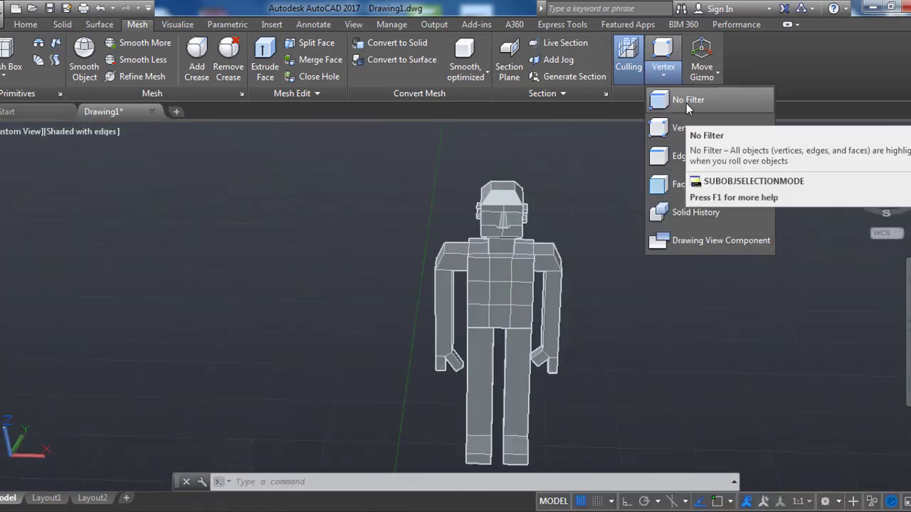
Turn off the subobject filter and window-select the arm and hand vertices
{"action": "left_click", "coordinate": [687, 107]}
{"action": "left_click", "coordinate": [386, 209]}
{"action": "left_click", "coordinate": [468, 437]}
{"action": "middle_click_drag", "start_coordinate": [468, 437], "coordinate": [542, 410], "text": "shift"}
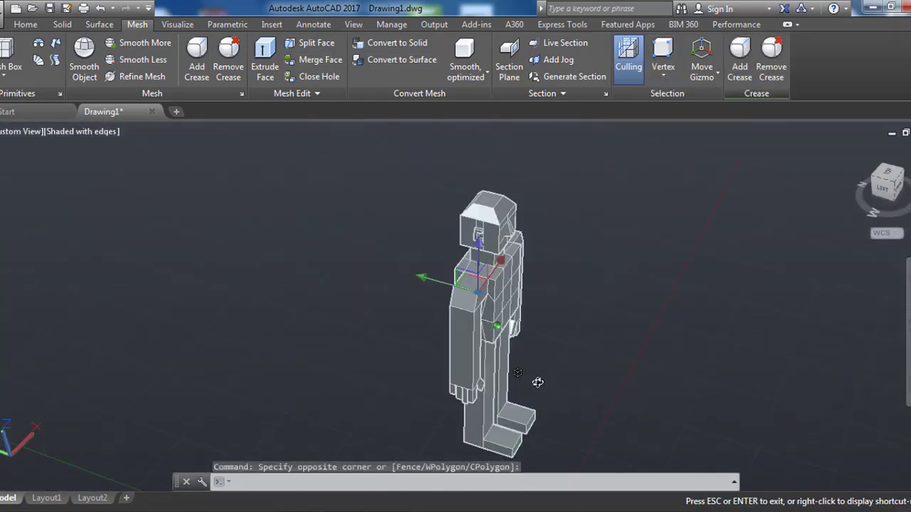
{"action": "middle_click_drag", "start_coordinate": [573, 263], "coordinate": [619, 336], "text": "shift"}
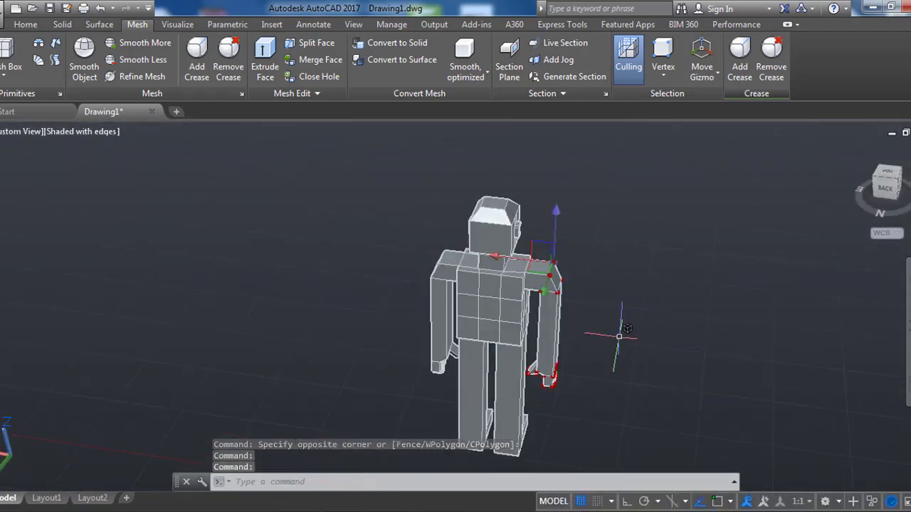
{"action": "scroll", "coordinate": [526, 253], "scroll_direction": "up", "scroll_amount": 2}
{"action": "scroll", "coordinate": [475, 237], "scroll_direction": "up", "scroll_amount": 2}
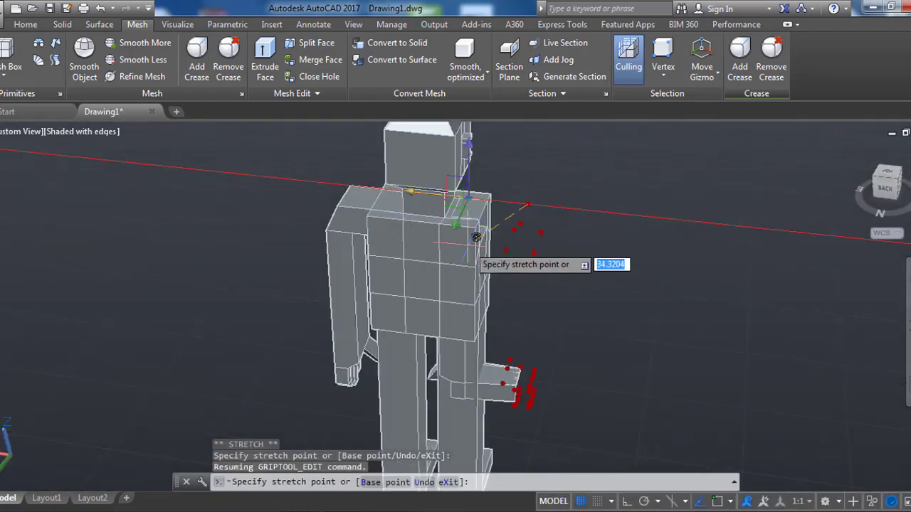
{"action": "middle_click_drag", "start_coordinate": [532, 241], "coordinate": [509, 352], "text": "shift"}
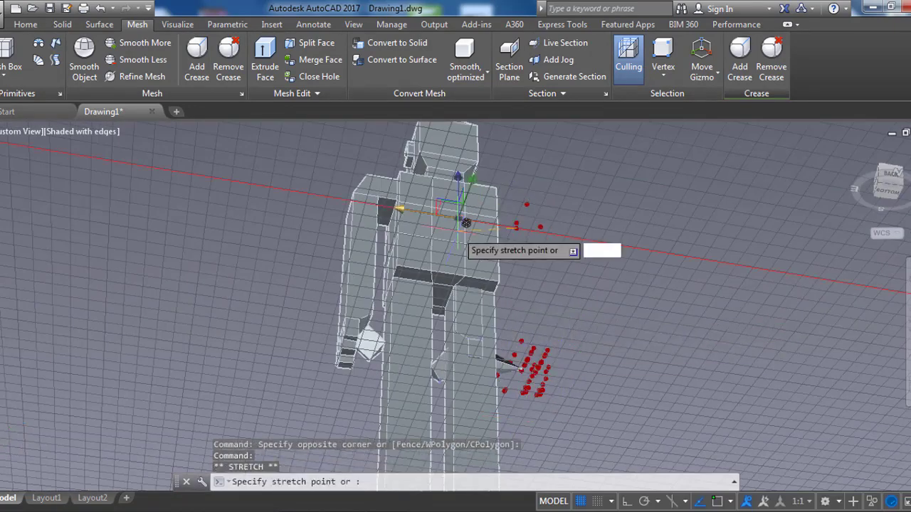
{"action": "left_click", "coordinate": [528, 363]}
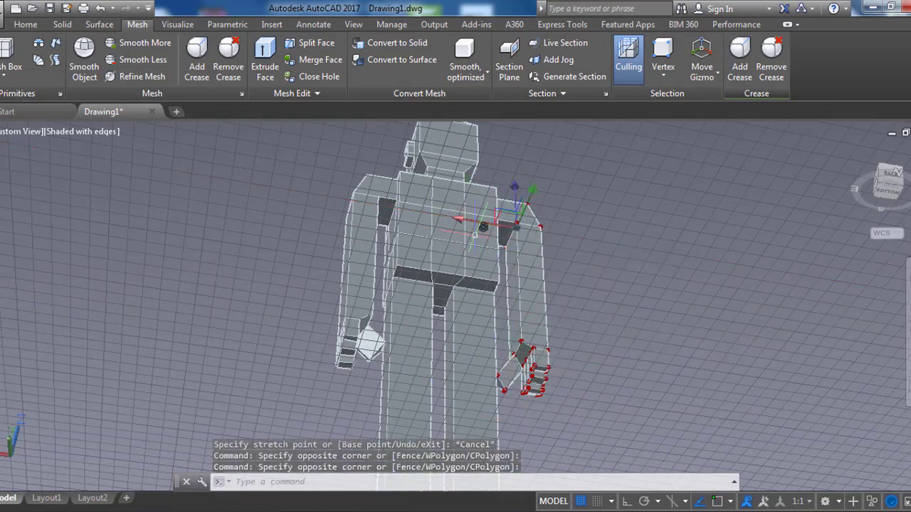
{"action": "key", "text": "Escape"}
Reselect the hand vertices with crossing windows from front and rear angles
{"action": "middle_click_drag", "start_coordinate": [509, 215], "coordinate": [399, 370], "text": "shift"}
{"action": "left_click", "coordinate": [357, 417]}
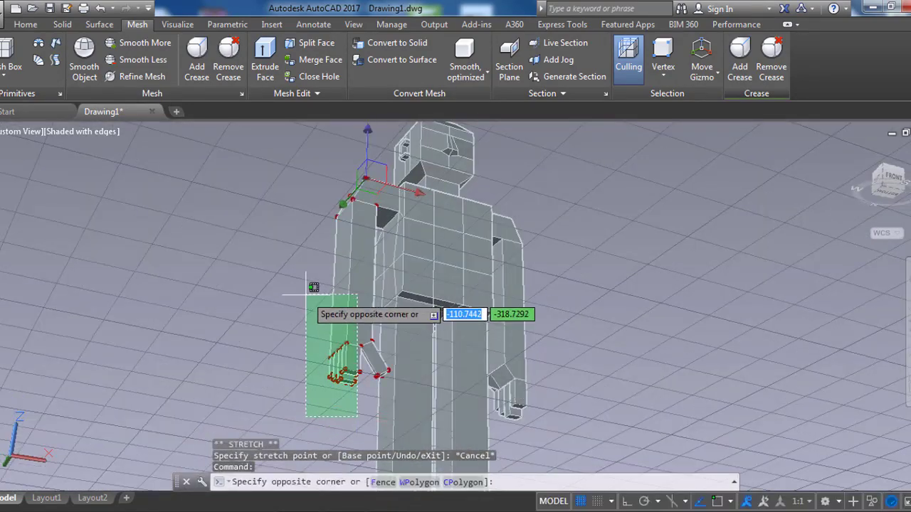
{"action": "left_click", "coordinate": [419, 201]}
{"action": "key", "text": "Escape"}
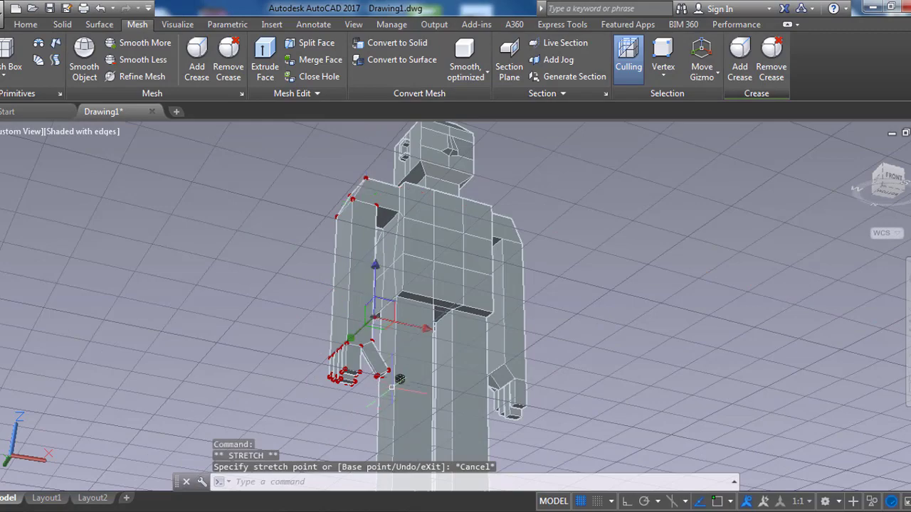
{"action": "middle_click_drag", "start_coordinate": [348, 400], "coordinate": [335, 361], "text": "shift"}
{"action": "left_click", "coordinate": [376, 386]}
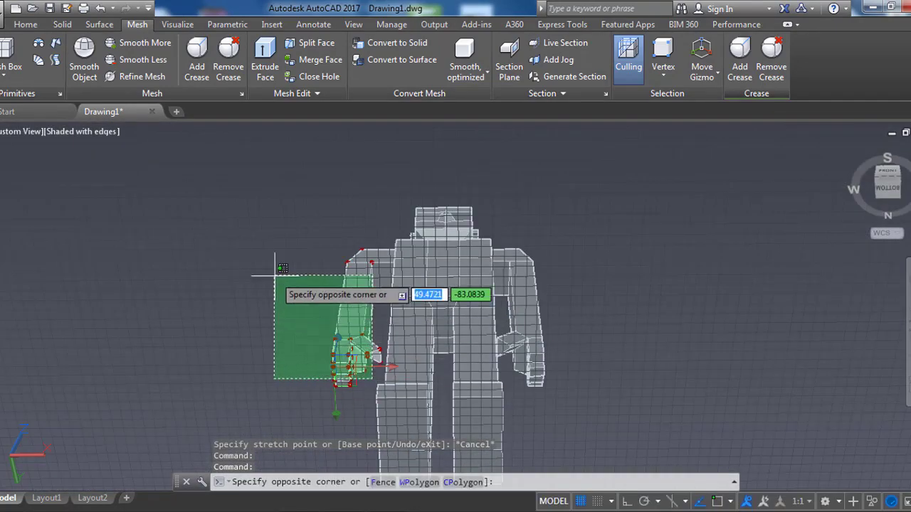
{"action": "left_click", "coordinate": [268, 264]}
{"action": "left_click", "coordinate": [263, 358]}
{"action": "key", "text": "Escape"}
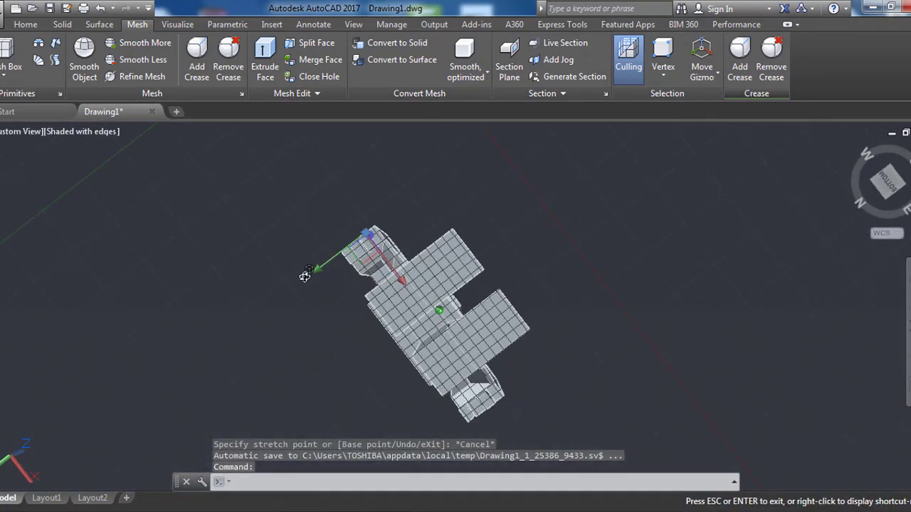
{"action": "mouse_move", "coordinate": [263, 358]}
{"action": "middle_mouse_down", "text": "shift"}
{"action": "mouse_move", "coordinate": [529, 266]}
{"action": "mouse_move", "coordinate": [604, 315]}
{"action": "mouse_move", "coordinate": [572, 362]}
{"action": "middle_mouse_up", "text": "shift"}
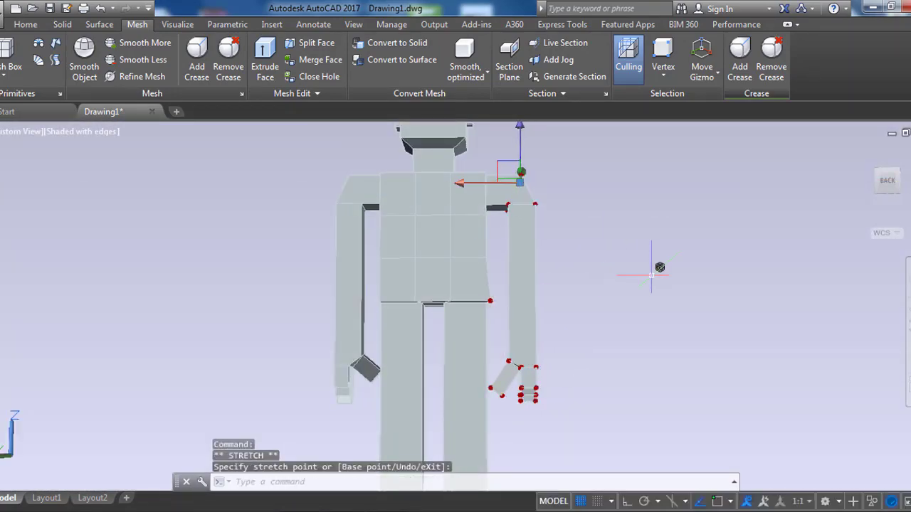
{"action": "key", "text": "Escape"}
Extrude a hand face outward as a thumb
{"action": "mouse_move", "coordinate": [651, 274]}
{"action": "middle_mouse_down", "text": "shift"}
{"action": "mouse_move", "coordinate": [434, 362]}
{"action": "mouse_move", "coordinate": [306, 341]}
{"action": "mouse_move", "coordinate": [309, 289]}
{"action": "mouse_move", "coordinate": [387, 375]}
{"action": "mouse_move", "coordinate": [355, 284]}
{"action": "middle_mouse_up", "text": "shift"}
{"action": "left_click", "coordinate": [264, 57]}
{"action": "left_click", "coordinate": [317, 363]}
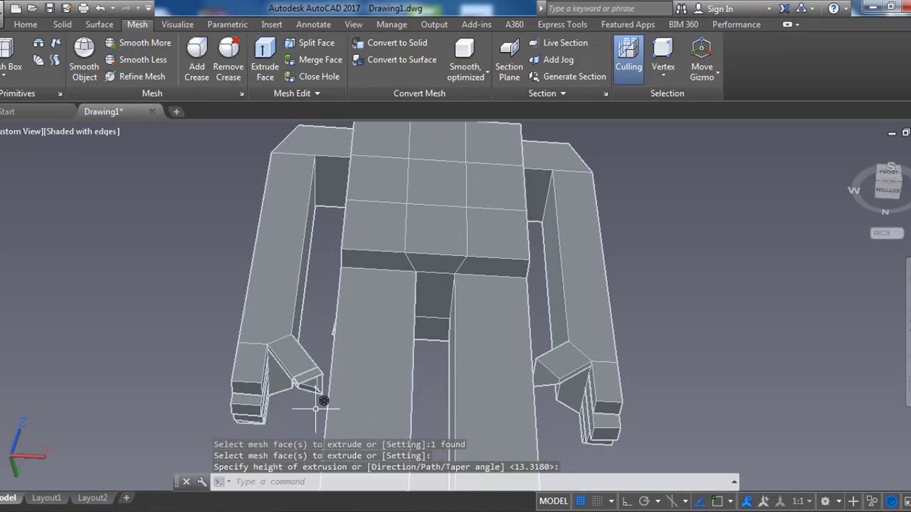
{"action": "scroll", "coordinate": [552, 244], "scroll_direction": "up", "scroll_amount": 1}
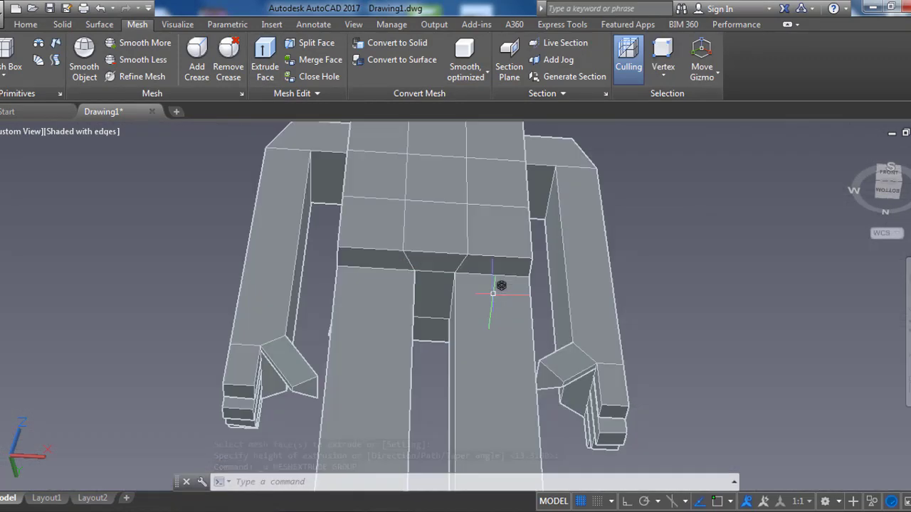
Limit selection to mesh edges and orbit around to the figure's back
{"action": "left_click", "coordinate": [655, 82]}
{"action": "left_click", "coordinate": [659, 185]}
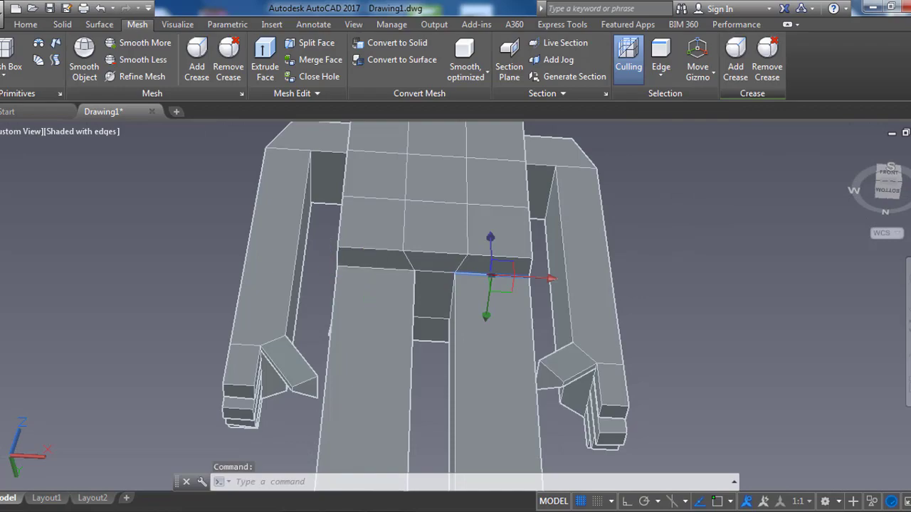
{"action": "key", "text": "Escape"}
{"action": "scroll", "coordinate": [502, 281], "scroll_direction": "down", "scroll_amount": 3}
{"action": "middle_click_drag", "start_coordinate": [436, 301], "coordinate": [481, 242], "text": "shift"}
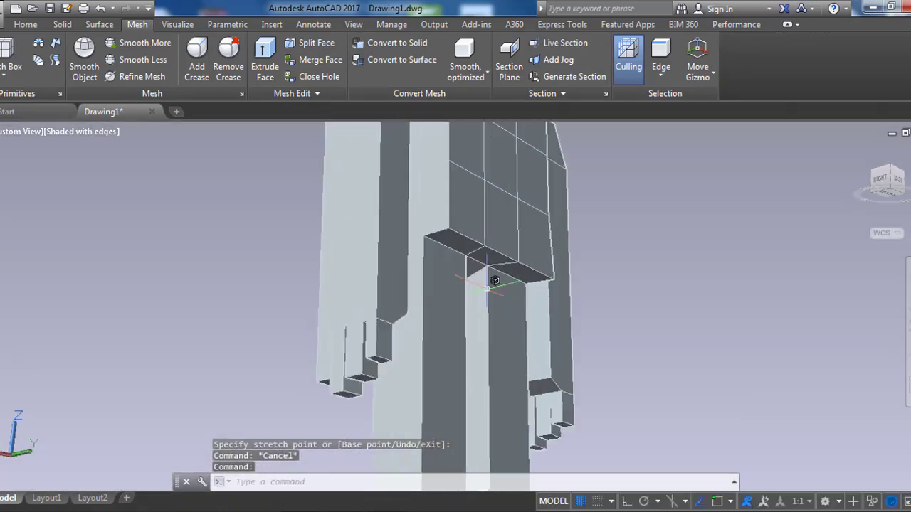
{"action": "scroll", "coordinate": [481, 242], "scroll_direction": "up", "scroll_amount": 2}
{"action": "key", "text": "Escape"}
{"action": "scroll", "coordinate": [555, 299], "scroll_direction": "down", "scroll_amount": 3}
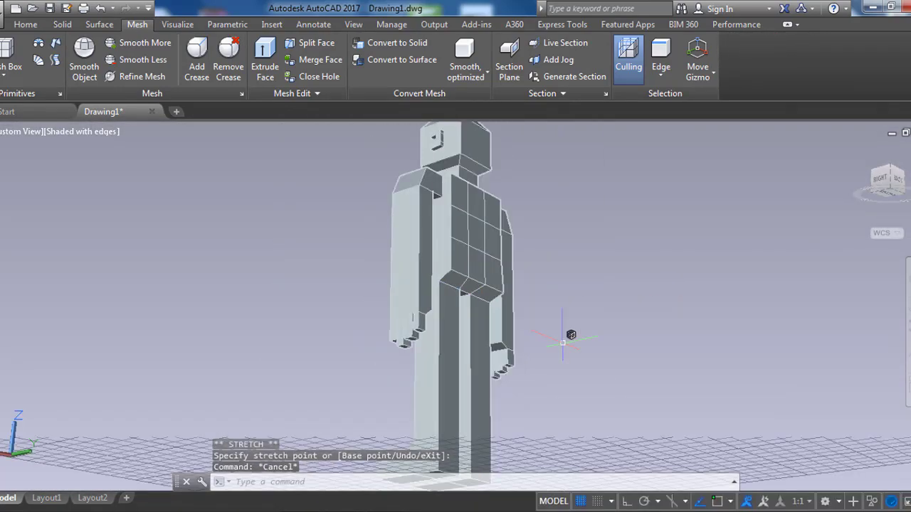
{"action": "mouse_move", "coordinate": [570, 335]}
{"action": "middle_mouse_down", "text": "shift"}
{"action": "mouse_move", "coordinate": [356, 311]}
{"action": "mouse_move", "coordinate": [513, 386]}
{"action": "middle_mouse_up", "text": "shift"}
{"action": "scroll", "coordinate": [486, 290], "scroll_direction": "up", "scroll_amount": 3}
{"action": "scroll", "coordinate": [478, 297], "scroll_direction": "up", "scroll_amount": 2}
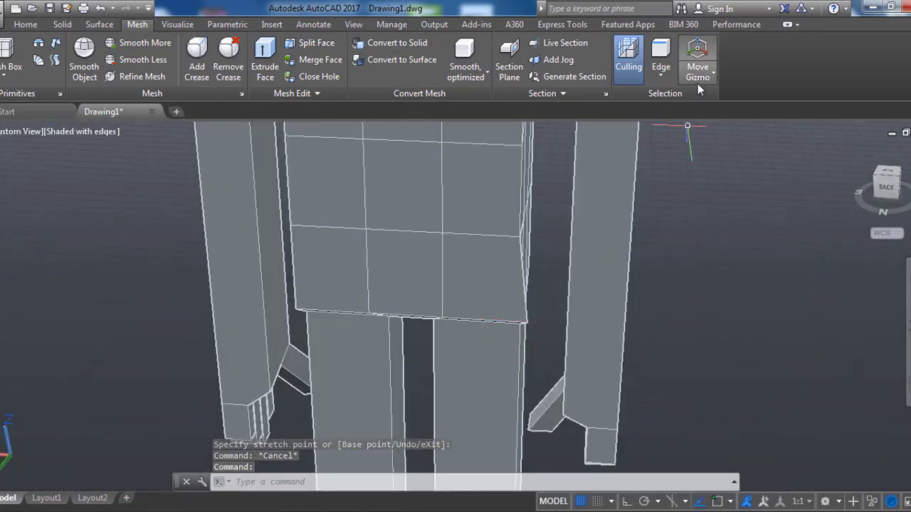
Limit selection to mesh vertices and orbit to the figure's front
{"action": "left_click", "coordinate": [662, 83]}
{"action": "left_click", "coordinate": [662, 168]}
{"action": "left_click", "coordinate": [475, 303]}
{"action": "key", "text": "Escape"}
{"action": "scroll", "coordinate": [498, 306], "scroll_direction": "down", "scroll_amount": 3}
{"action": "mouse_move", "coordinate": [559, 335]}
{"action": "middle_mouse_down", "text": "shift"}
{"action": "mouse_move", "coordinate": [663, 362]}
{"action": "mouse_move", "coordinate": [602, 321]}
{"action": "mouse_move", "coordinate": [558, 310]}
{"action": "middle_mouse_up", "text": "shift"}
{"action": "left_click", "coordinate": [139, 43]}
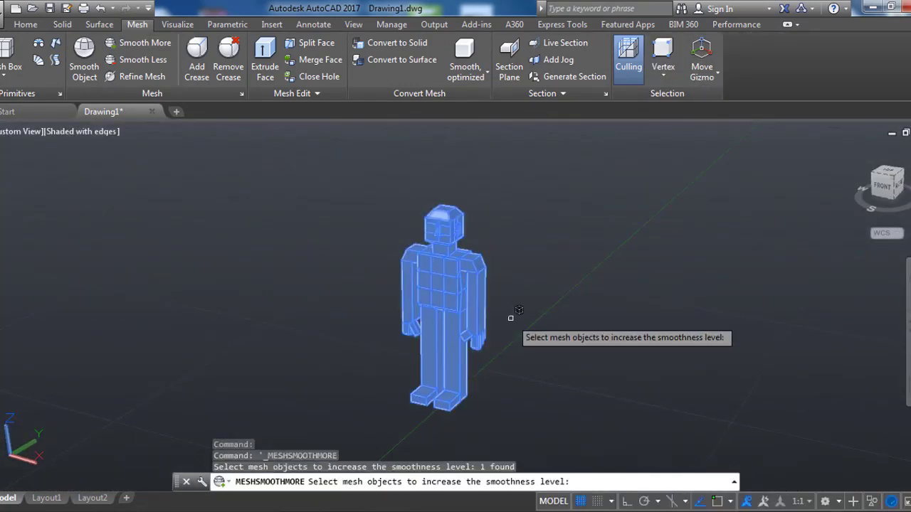
Apply Smooth More twice to the whole humanoid figure
{"action": "left_click", "coordinate": [486, 313]}
{"action": "key", "text": "Return"}
{"action": "left_click", "coordinate": [140, 43]}
{"action": "left_click", "coordinate": [403, 259]}
{"action": "key", "text": "Return"}
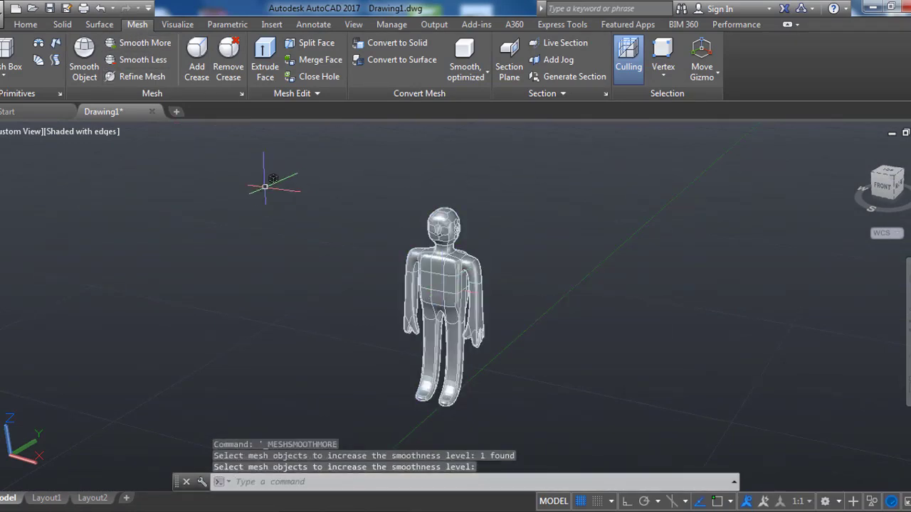
{"action": "left_click", "coordinate": [140, 43]}
{"action": "left_click", "coordinate": [455, 291]}
{"action": "scroll", "coordinate": [456, 299], "scroll_direction": "down", "scroll_amount": 2}
{"action": "key", "text": "Return"}
Display the smoothed figure in the Realistic visual style
{"action": "middle_click_drag", "start_coordinate": [558, 319], "coordinate": [490, 291], "text": "shift"}
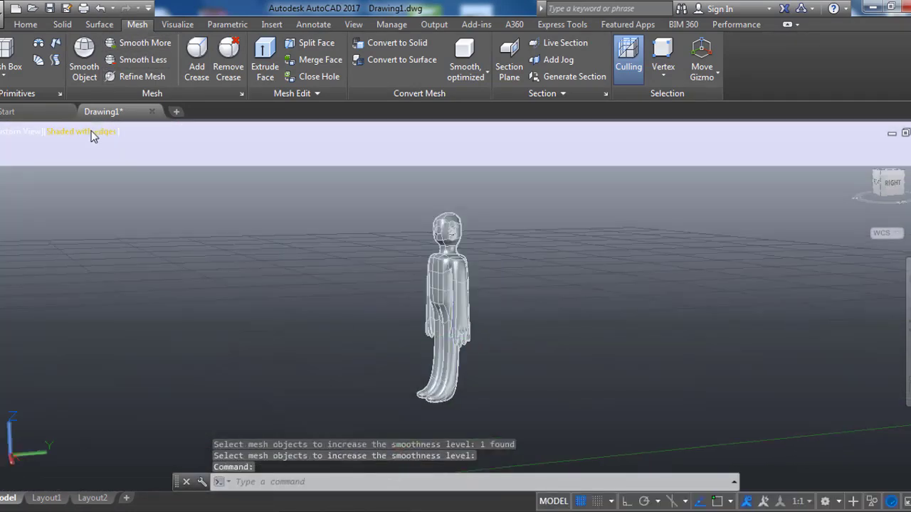
{"action": "left_click", "coordinate": [92, 133]}
{"action": "left_click", "coordinate": [173, 213]}
{"action": "mouse_move", "coordinate": [338, 313]}
{"action": "middle_mouse_down", "text": "shift"}
{"action": "mouse_move", "coordinate": [596, 315]}
{"action": "mouse_move", "coordinate": [545, 282]}
{"action": "mouse_move", "coordinate": [752, 287]}
{"action": "mouse_move", "coordinate": [533, 324]}
{"action": "middle_mouse_up", "text": "shift"}
{"action": "key", "text": "Escape"}
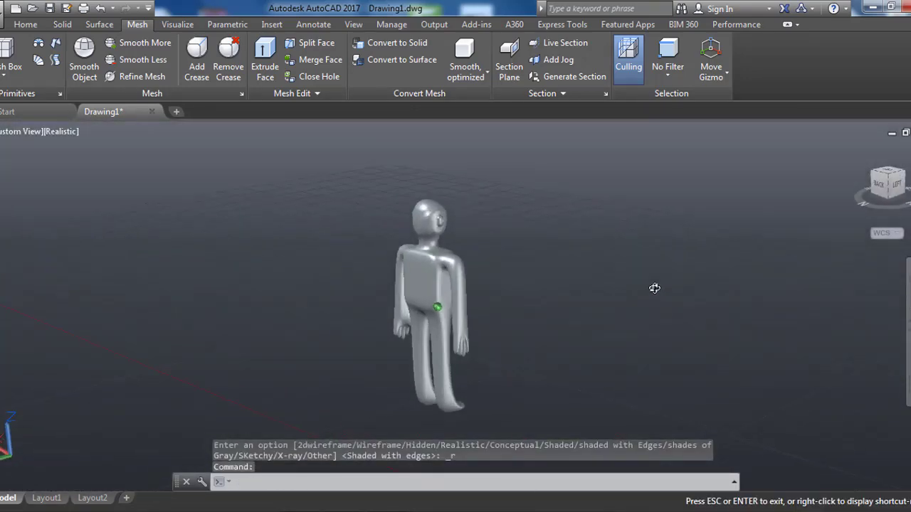
Limit selection to mesh faces and pick a face near the hip
{"action": "scroll", "coordinate": [406, 329], "scroll_direction": "up", "scroll_amount": 5}
{"action": "left_click", "coordinate": [667, 66]}
{"action": "left_click", "coordinate": [681, 195]}
{"action": "left_click", "coordinate": [381, 329]}
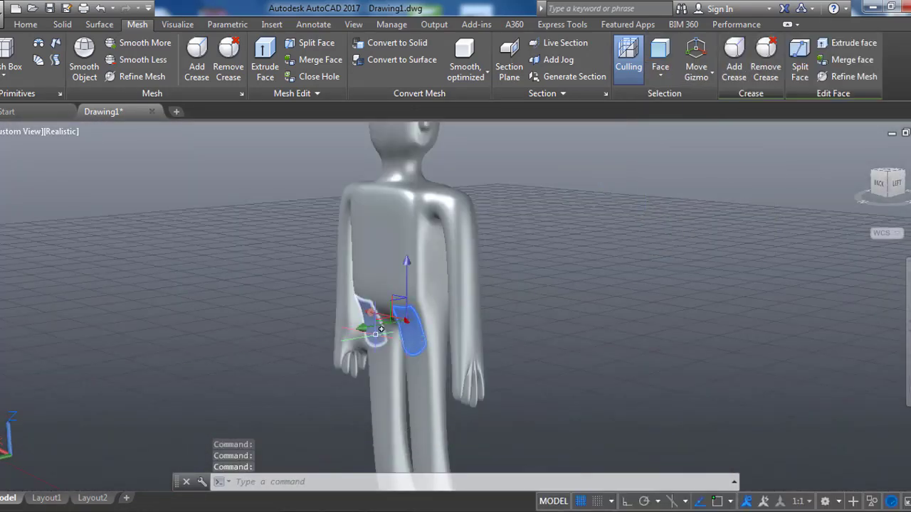
{"action": "left_click", "coordinate": [375, 320]}
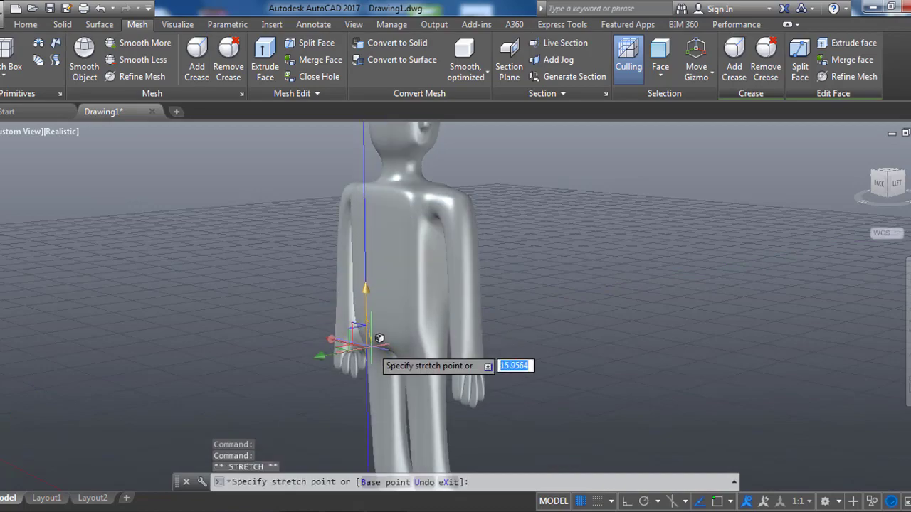
{"action": "key", "text": "Escape"}
{"action": "scroll", "coordinate": [568, 347], "scroll_direction": "down", "scroll_amount": 2}
Select and stretch the front face of the foot
{"action": "middle_click_drag", "start_coordinate": [568, 346], "coordinate": [596, 281], "text": "shift"}
{"action": "scroll", "coordinate": [484, 366], "scroll_direction": "up", "scroll_amount": 5}
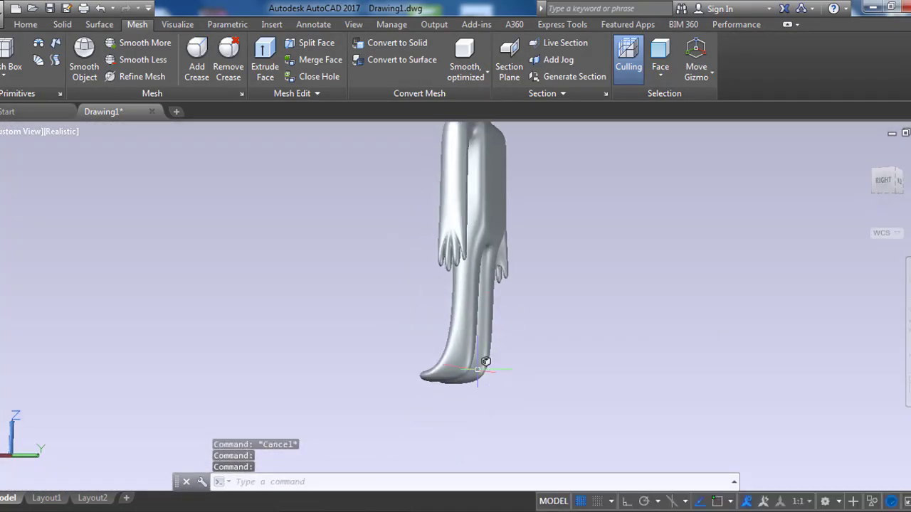
{"action": "left_click", "coordinate": [514, 410]}
{"action": "middle_click_drag", "start_coordinate": [513, 409], "coordinate": [548, 406], "text": "shift"}
{"action": "left_click", "coordinate": [512, 400]}
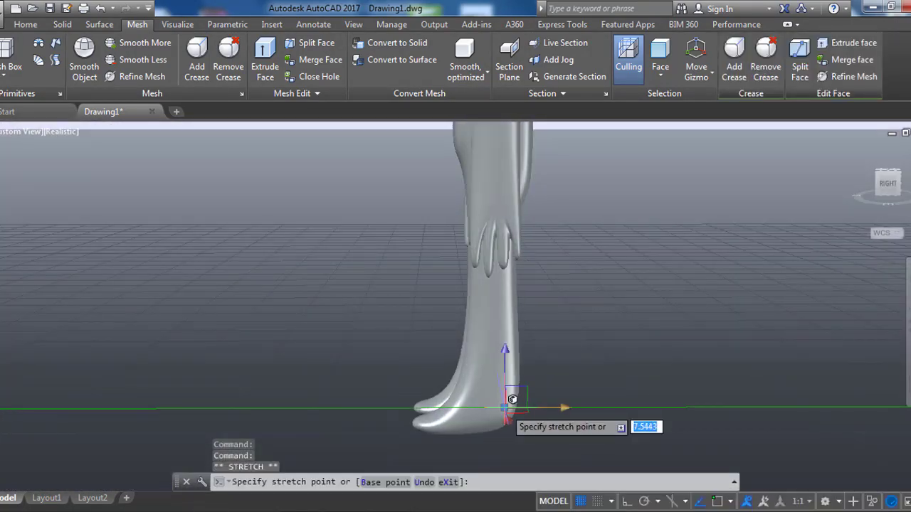
{"action": "key", "text": "Escape"}
Switch to Shaded with edges and limit selection to mesh edges
{"action": "left_click", "coordinate": [63, 132]}
{"action": "left_click", "coordinate": [111, 240]}
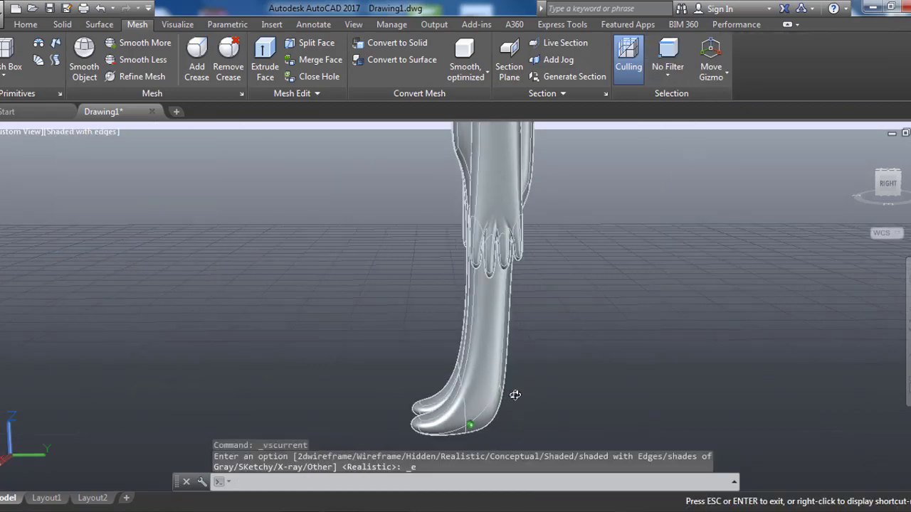
{"action": "mouse_move", "coordinate": [514, 392]}
{"action": "middle_mouse_down", "text": "shift"}
{"action": "mouse_move", "coordinate": [445, 395]}
{"action": "mouse_move", "coordinate": [455, 377]}
{"action": "middle_mouse_up", "text": "shift"}
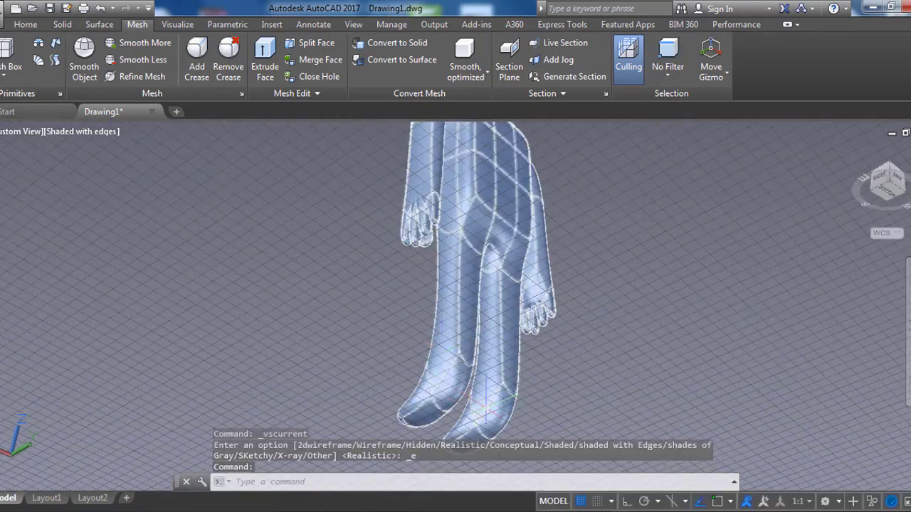
{"action": "left_click", "coordinate": [667, 68]}
{"action": "left_click", "coordinate": [683, 156]}
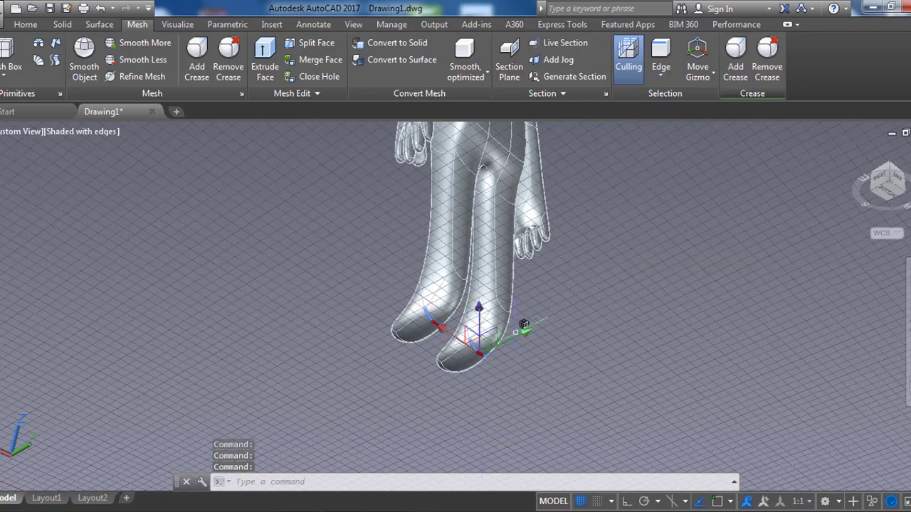
{"action": "key", "text": "Escape"}
{"action": "middle_click_drag", "start_coordinate": [528, 334], "coordinate": [526, 421], "text": "shift"}
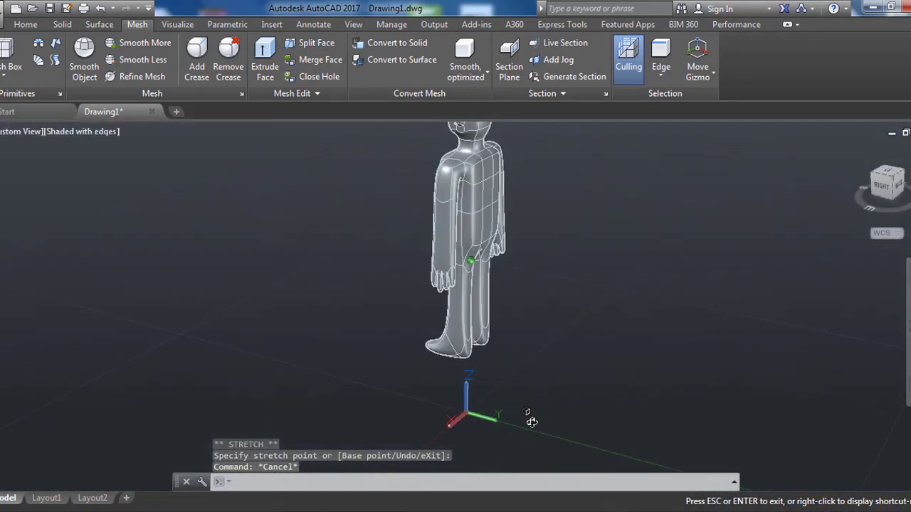
{"action": "scroll", "coordinate": [488, 320], "scroll_direction": "up", "scroll_amount": 3}
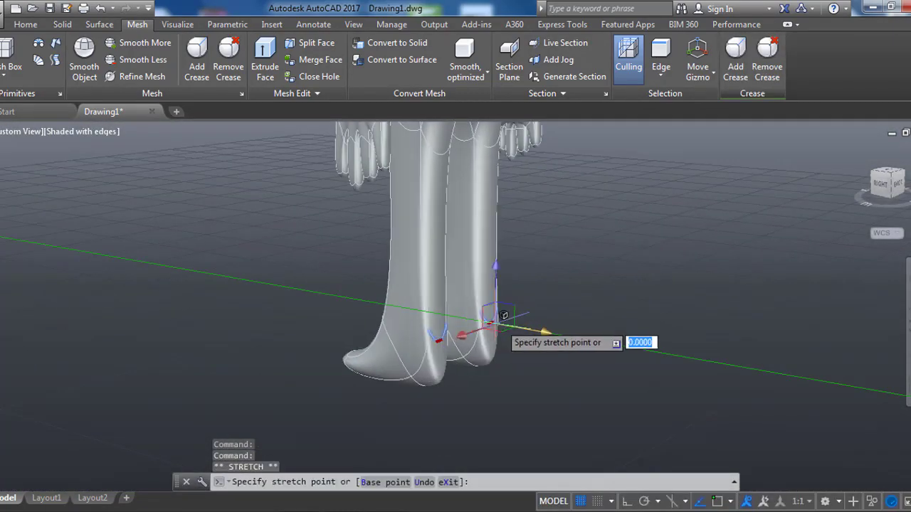
{"action": "key", "text": "Escape"}
Stretch a foot edge from a side view, then orbit out to the whole figure
{"action": "mouse_move", "coordinate": [498, 315]}
{"action": "middle_mouse_down", "text": "shift"}
{"action": "mouse_move", "coordinate": [488, 319]}
{"action": "mouse_move", "coordinate": [630, 318]}
{"action": "mouse_move", "coordinate": [551, 299]}
{"action": "mouse_move", "coordinate": [458, 302]}
{"action": "middle_mouse_up", "text": "shift"}
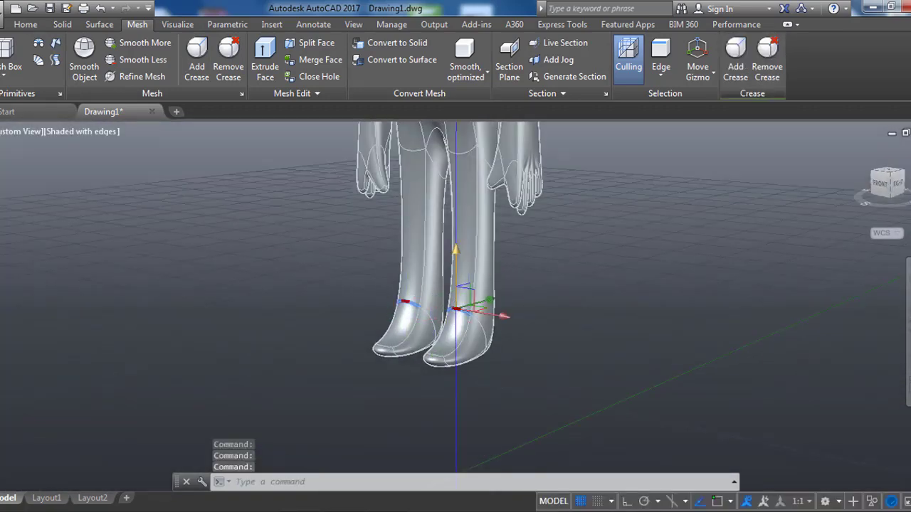
{"action": "left_click", "coordinate": [456, 310]}
{"action": "key", "text": "Escape"}
{"action": "left_click", "coordinate": [477, 294]}
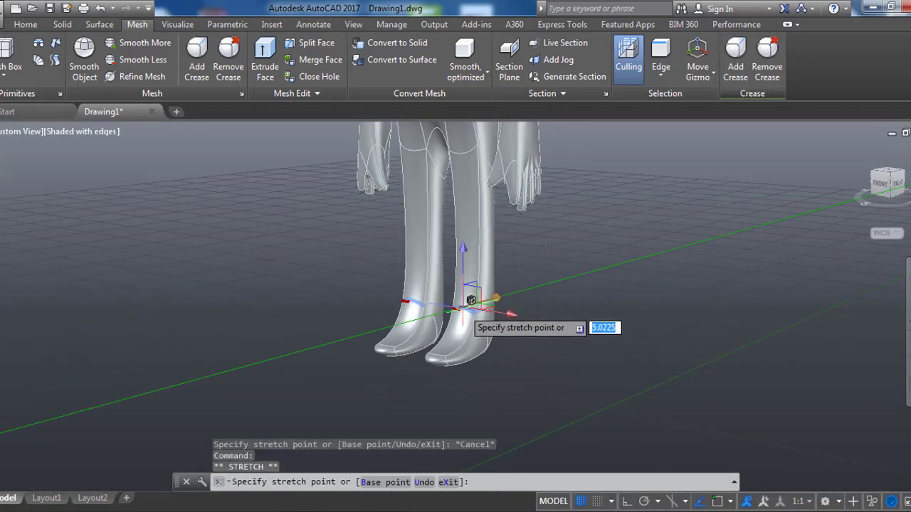
{"action": "key", "text": "Escape"}
{"action": "mouse_move", "coordinate": [505, 342]}
{"action": "middle_mouse_down", "text": "shift"}
{"action": "mouse_move", "coordinate": [477, 309]}
{"action": "mouse_move", "coordinate": [466, 263]}
{"action": "mouse_move", "coordinate": [342, 270]}
{"action": "mouse_move", "coordinate": [401, 272]}
{"action": "mouse_move", "coordinate": [524, 315]}
{"action": "middle_mouse_up", "text": "shift"}
{"action": "scroll", "coordinate": [417, 271], "scroll_direction": "down", "scroll_amount": 3}
{"action": "middle_click_drag", "start_coordinate": [417, 270], "coordinate": [261, 284], "text": "shift"}
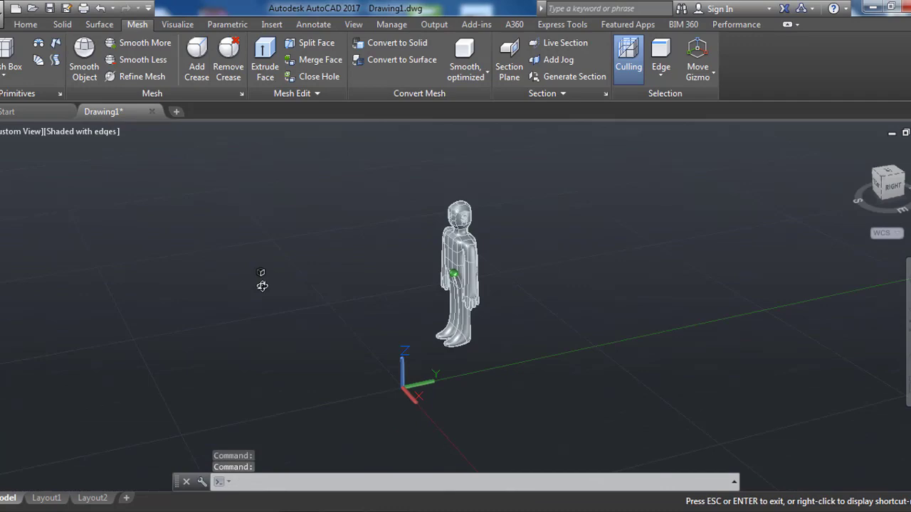
{"action": "left_click", "coordinate": [111, 132]}
Switch the smoothed figure to Realistic style and orbit to a three-quarter view of the head and ears
{"action": "left_click", "coordinate": [137, 212]}
{"action": "scroll", "coordinate": [431, 247], "scroll_direction": "up", "scroll_amount": 3}
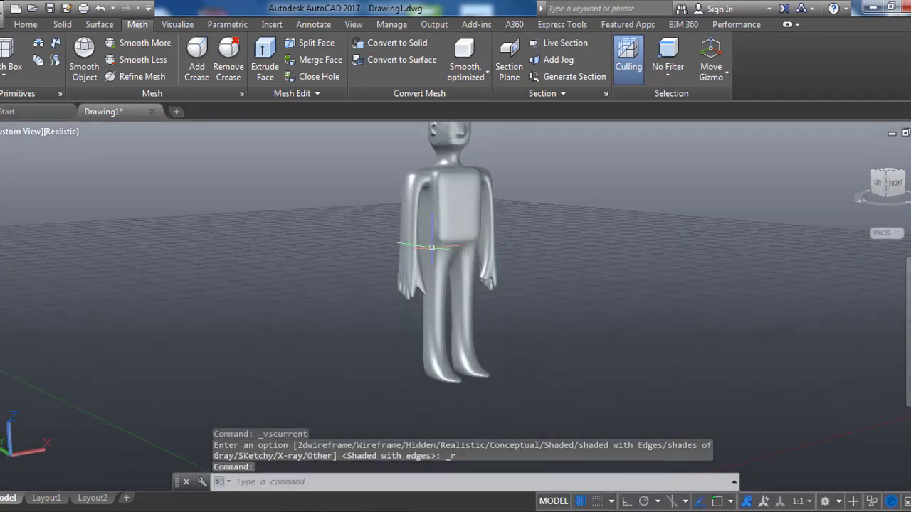
{"action": "mouse_move", "coordinate": [432, 247]}
{"action": "middle_mouse_down", "text": "shift"}
{"action": "mouse_move", "coordinate": [433, 264]}
{"action": "mouse_move", "coordinate": [496, 283]}
{"action": "mouse_move", "coordinate": [438, 283]}
{"action": "mouse_move", "coordinate": [420, 269]}
{"action": "middle_mouse_up", "text": "shift"}
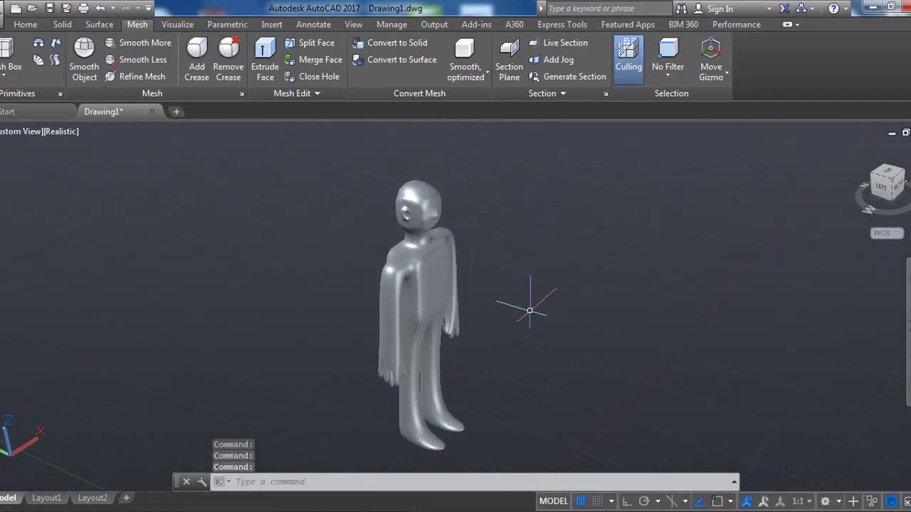
{"action": "scroll", "coordinate": [484, 164], "scroll_direction": "up", "scroll_amount": 5}
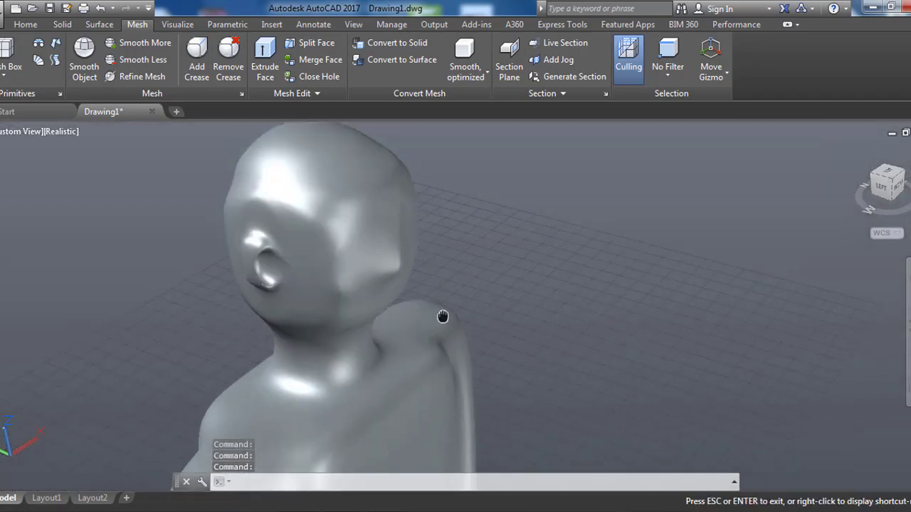
{"action": "scroll", "coordinate": [497, 265], "scroll_direction": "down", "scroll_amount": 5}
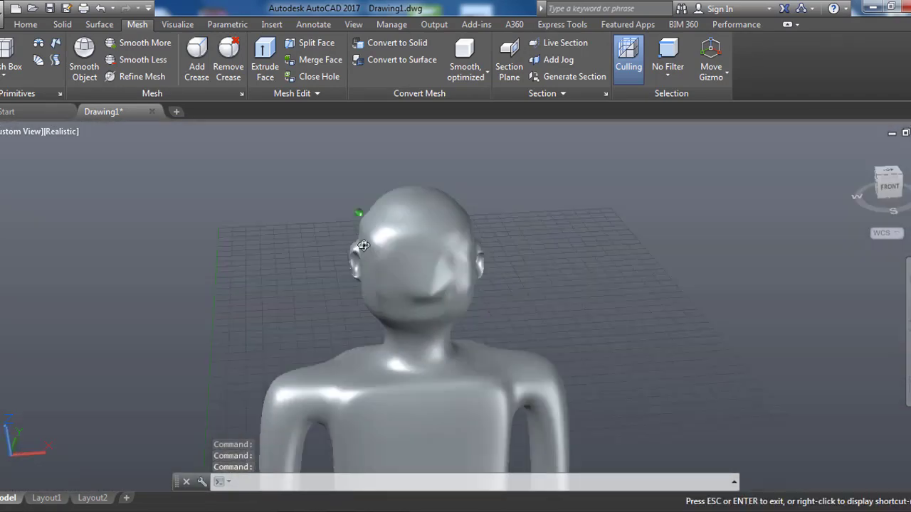